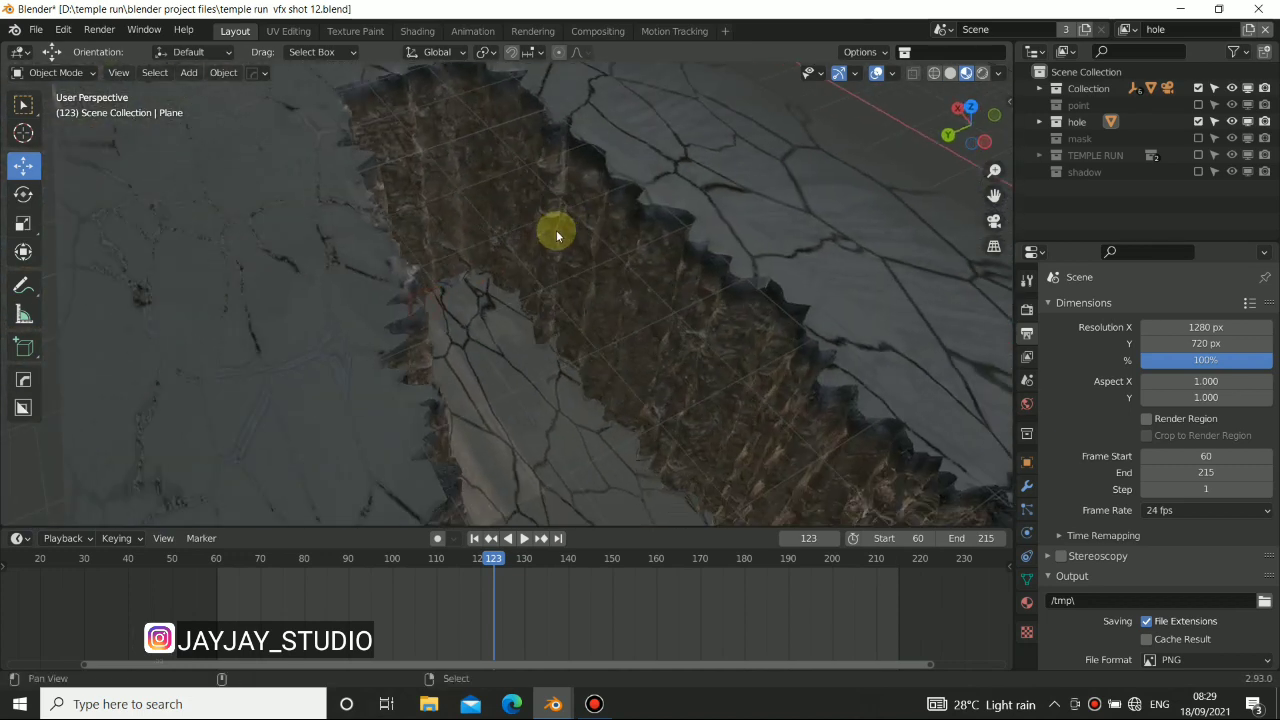
Examine the rocky walls, jagged rim and cracked ground of the hole model from several angles
middle_drag(548, 340, 588, 336)
alt+scroll(508, 306, up, 3)
middle_drag(476, 334, 639, 387)
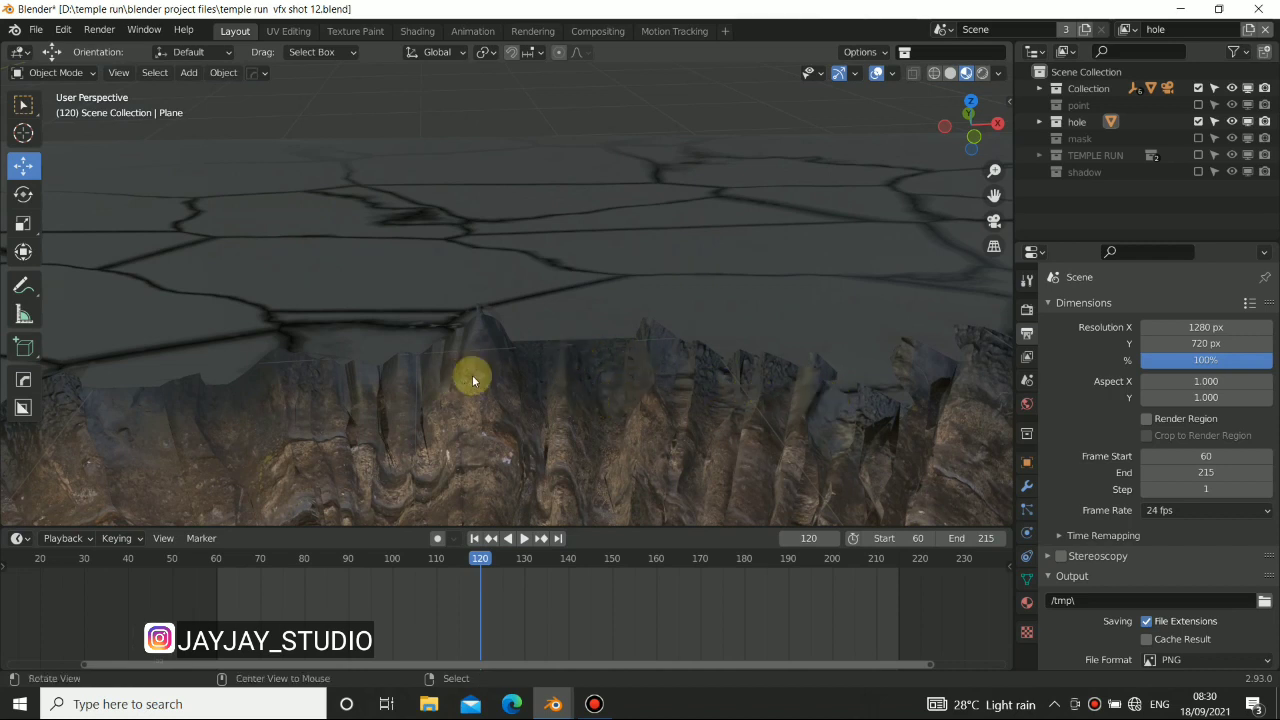
middle_drag(459, 405, 502, 350)
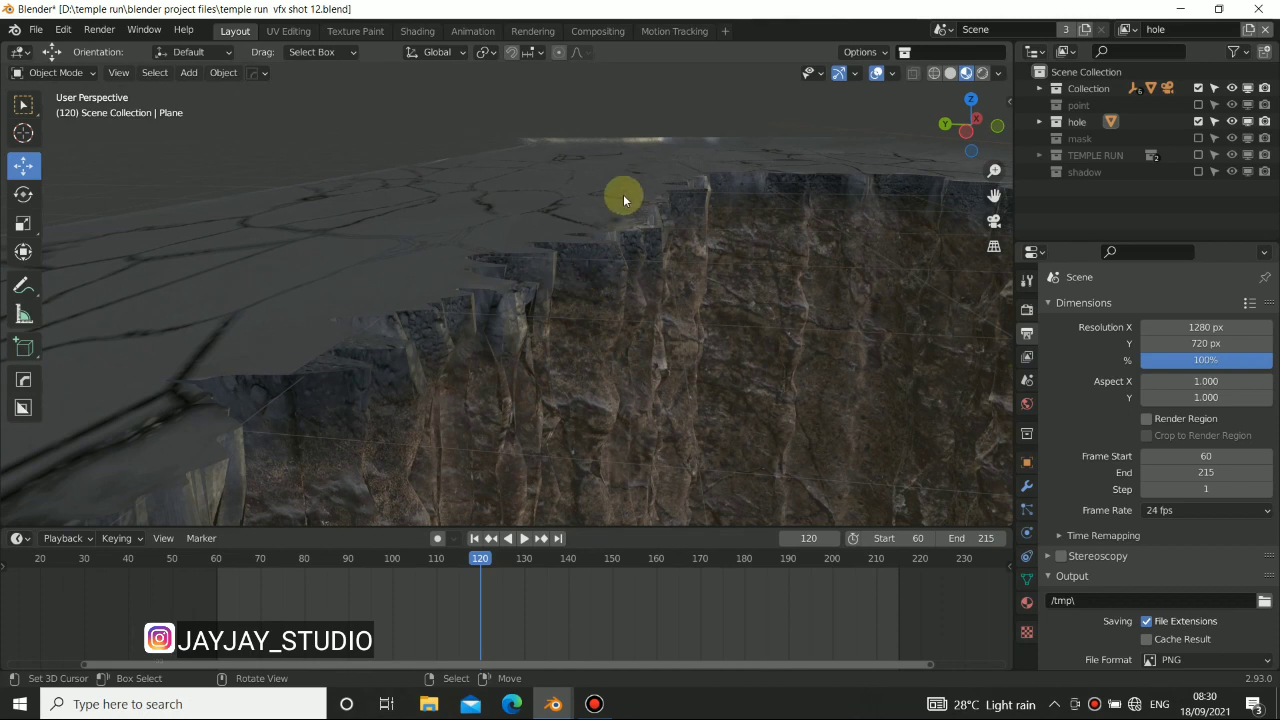
middle_drag(540, 327, 617, 312)
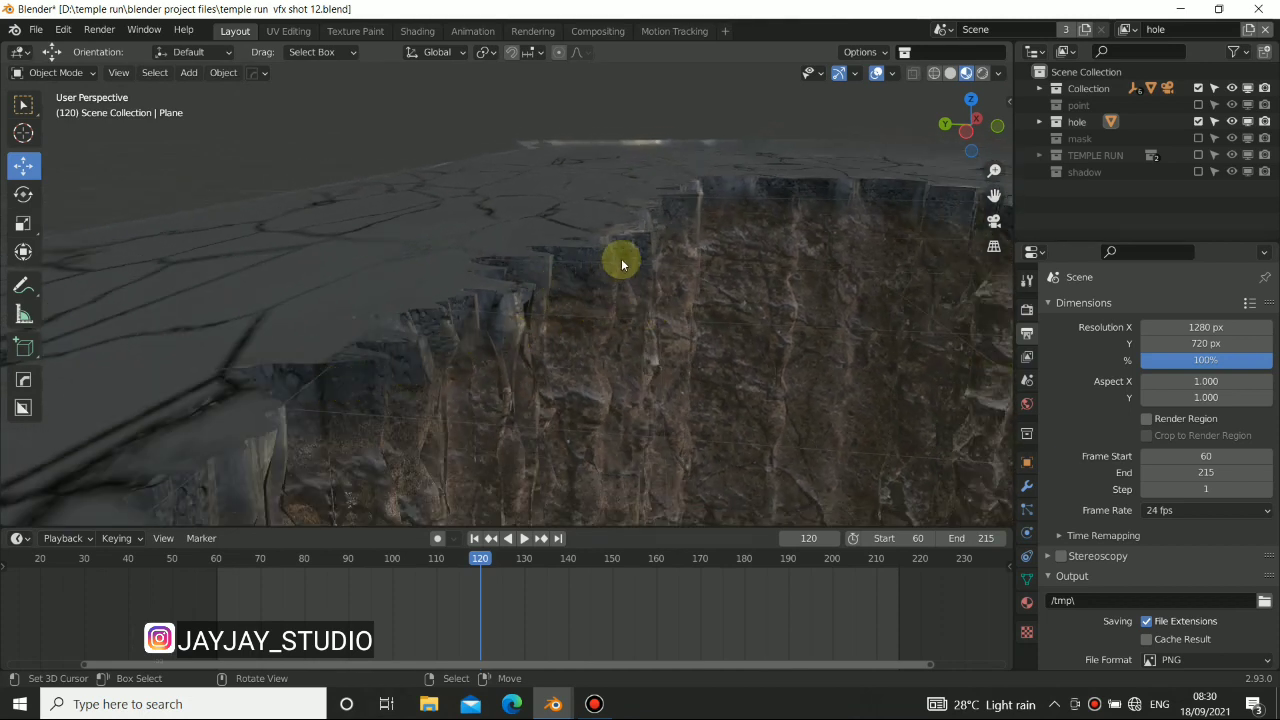
middle_drag(594, 285, 529, 374)
scroll(500, 241, up, 3)
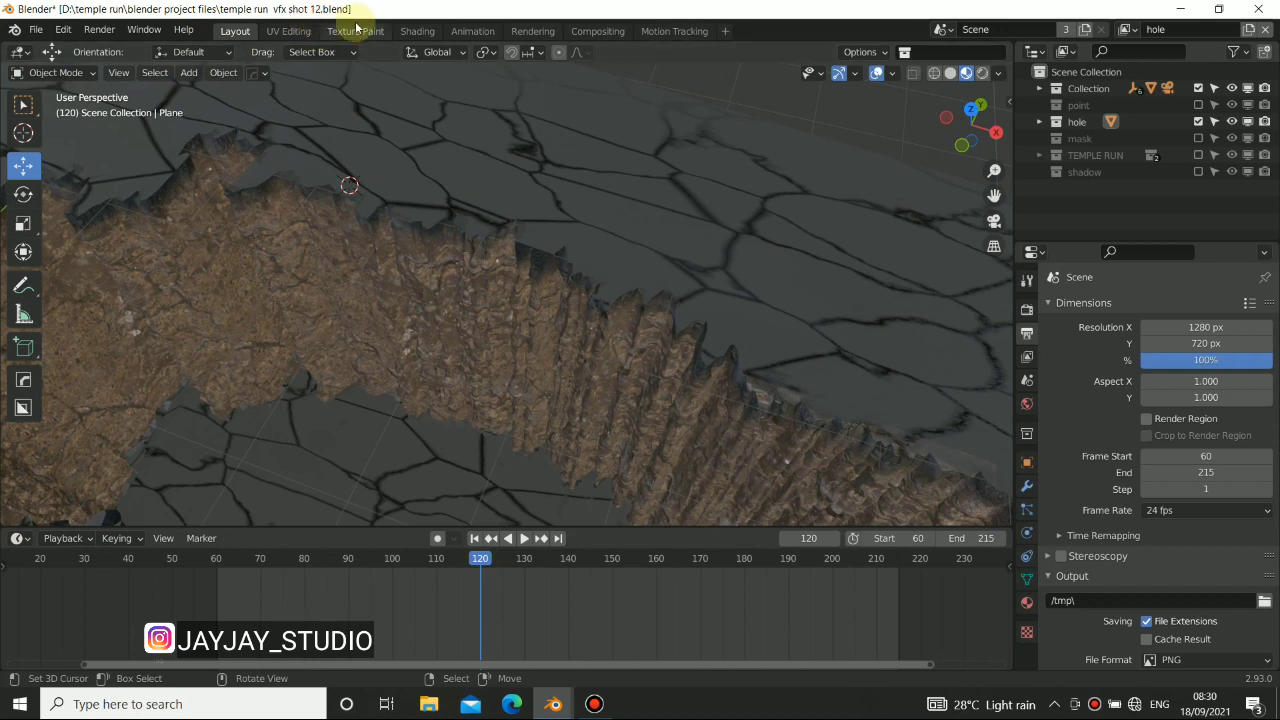
middle_drag(368, 374, 600, 275)
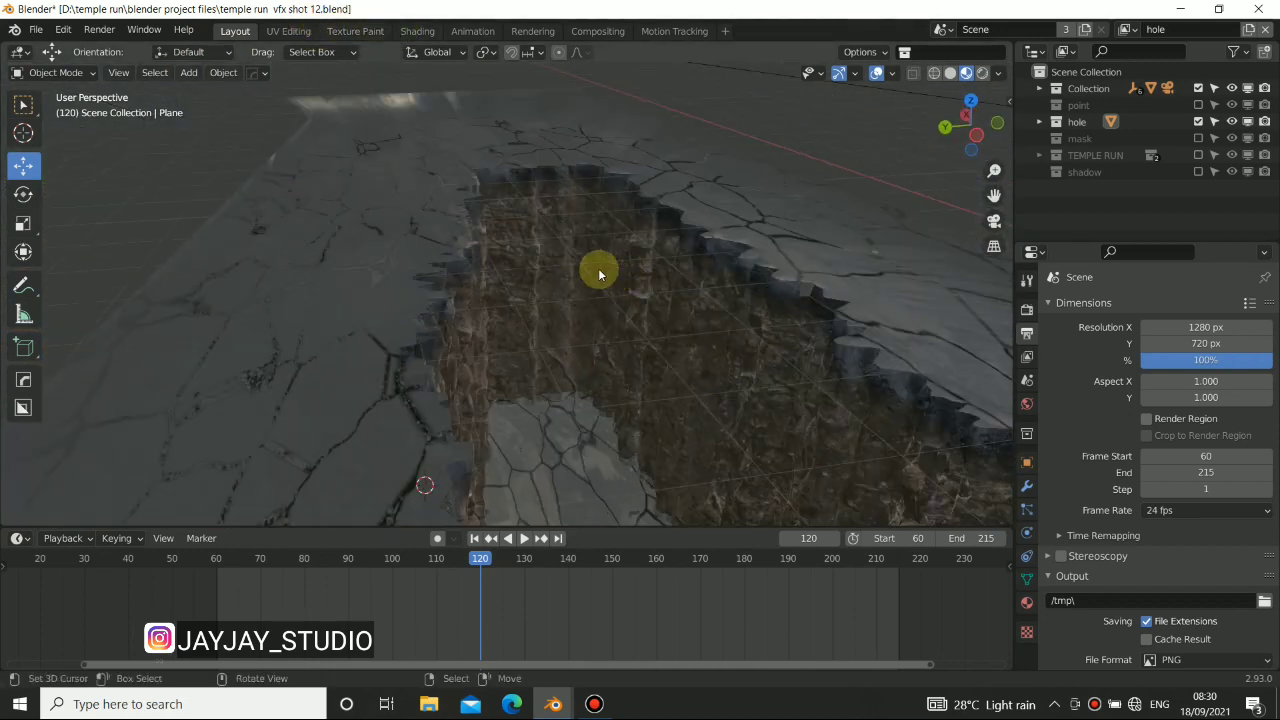
middle_drag(499, 263, 299, 114)
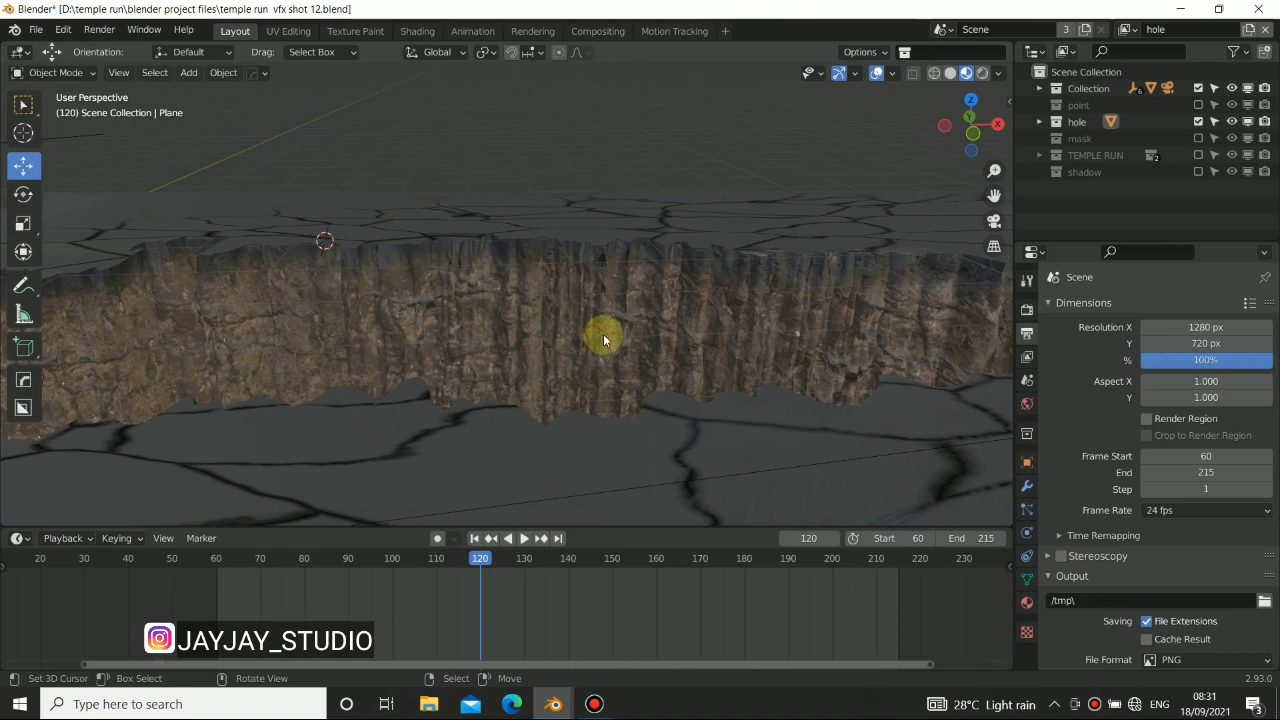
middle_drag(564, 269, 437, 328)
middle_drag(771, 297, 668, 382)
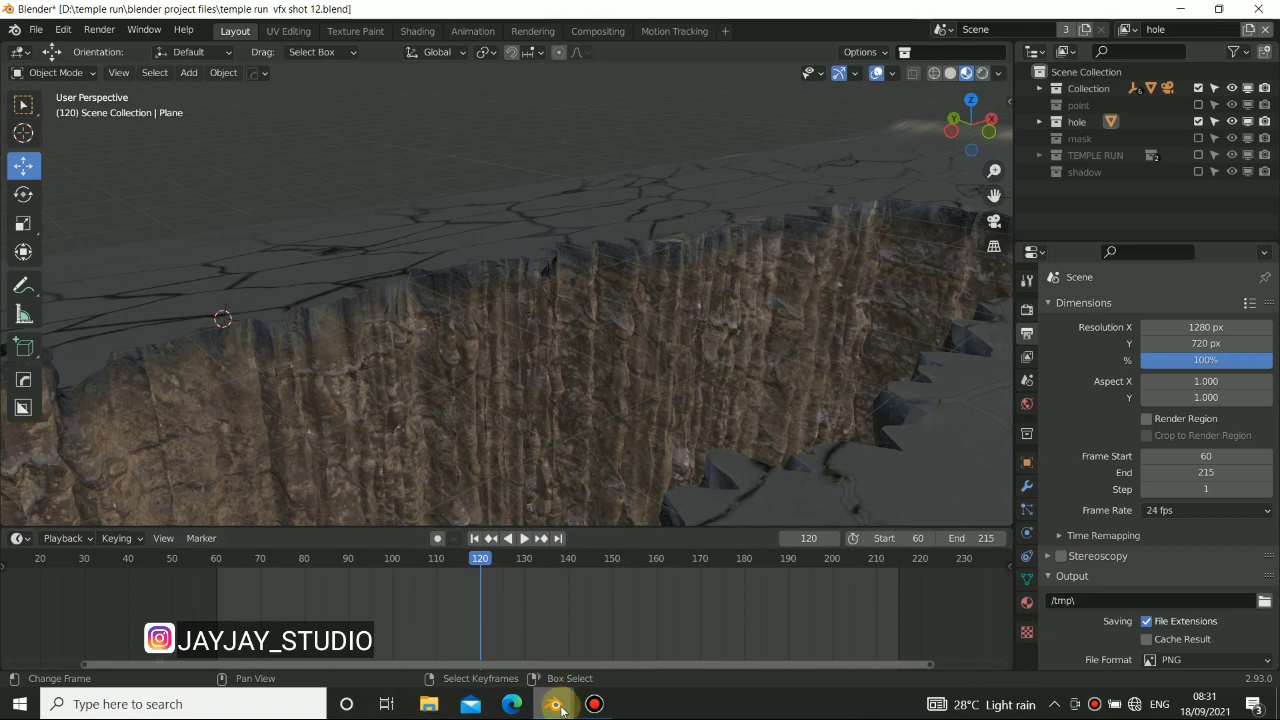
Switch to the tuto shot 12.blend window, dismiss the add-on preferences and move the existing cube aside along X
mouse_move(559, 706)
click(486, 634)
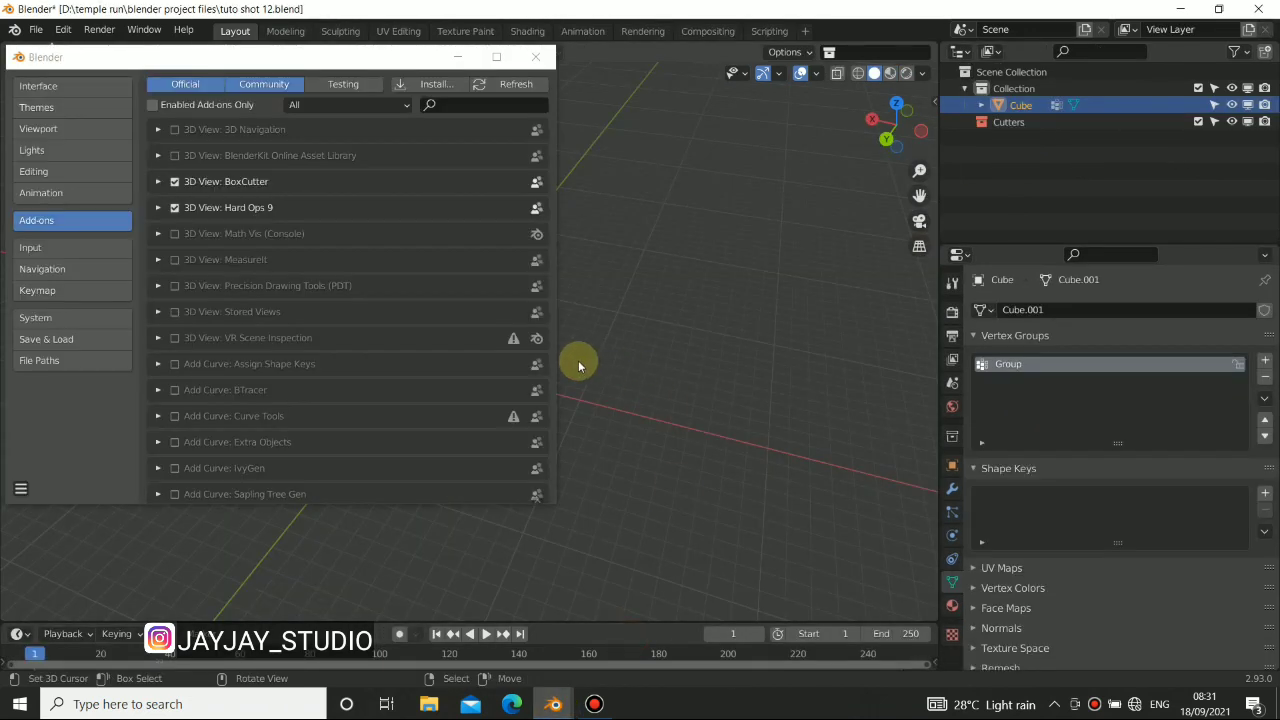
click(470, 52)
drag(391, 409, 196, 391)
key(shift+a)
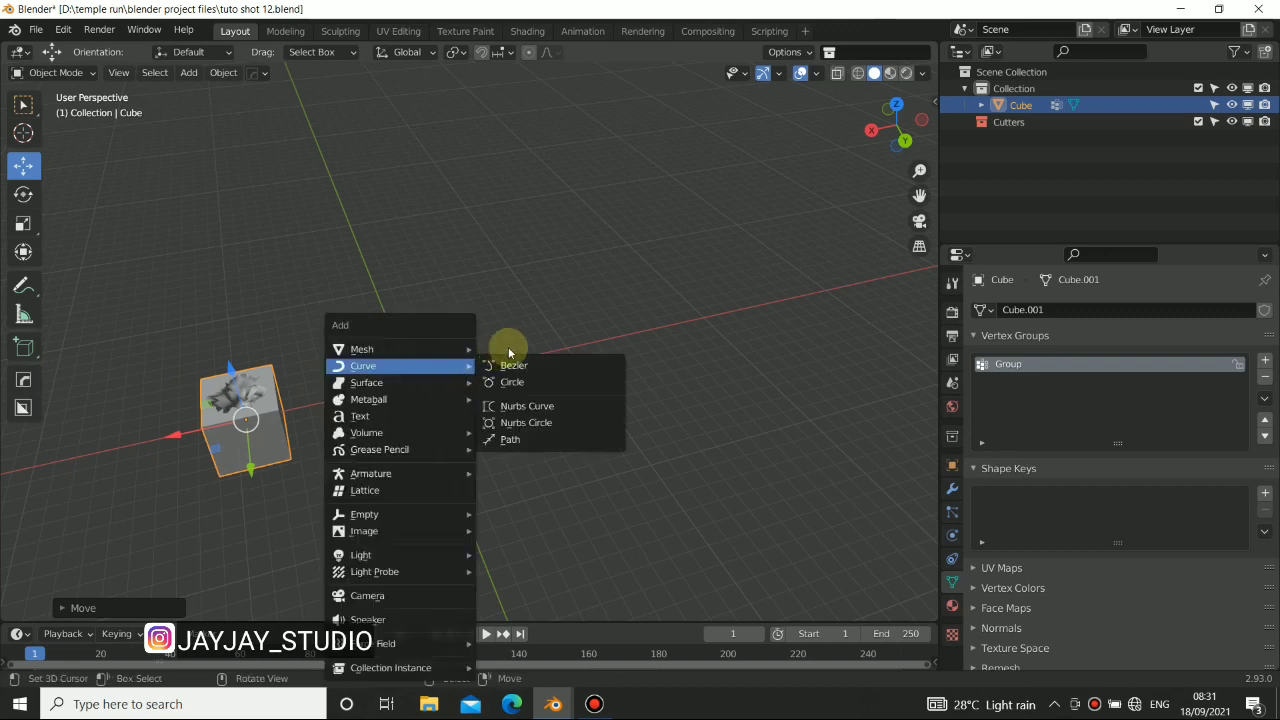
mouse_move(440, 349)
click(521, 352)
scroll(503, 400, up, 4)
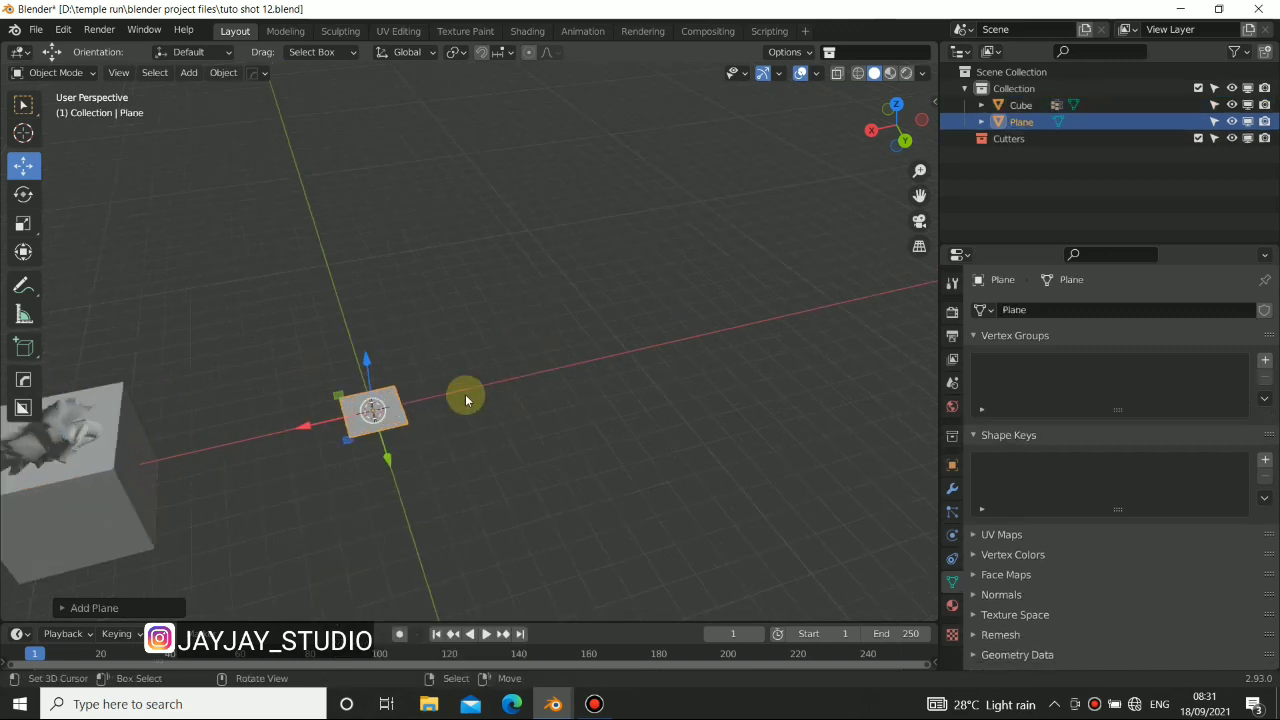
key(Delete)
Add a new cube at the scene centre, raise it along Z and scale it up
key(shift+a)
mouse_move(399, 346)
click(478, 366)
middle_drag(411, 399, 403, 363)
drag(364, 346, 364, 312)
key(s)
click(630, 403)
middle_drag(434, 374, 537, 330)
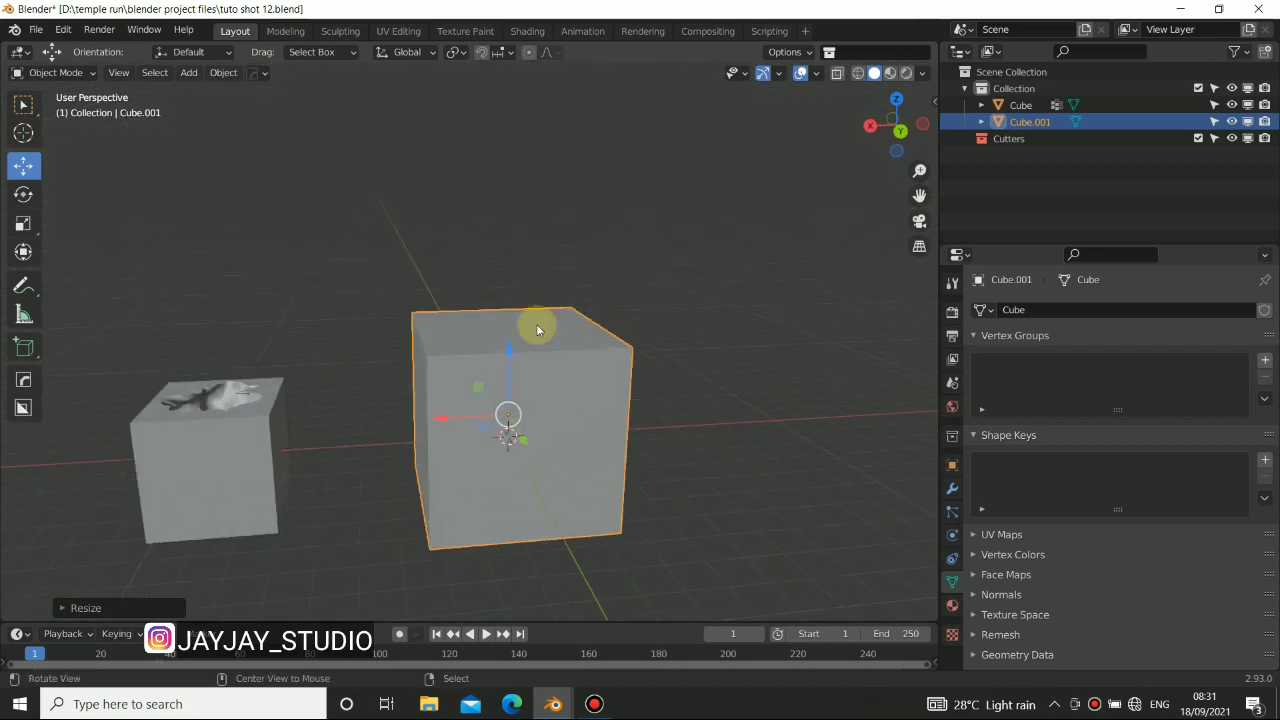
Switch to the Shading workspace and create a new material for the enlarged cube
click(528, 31)
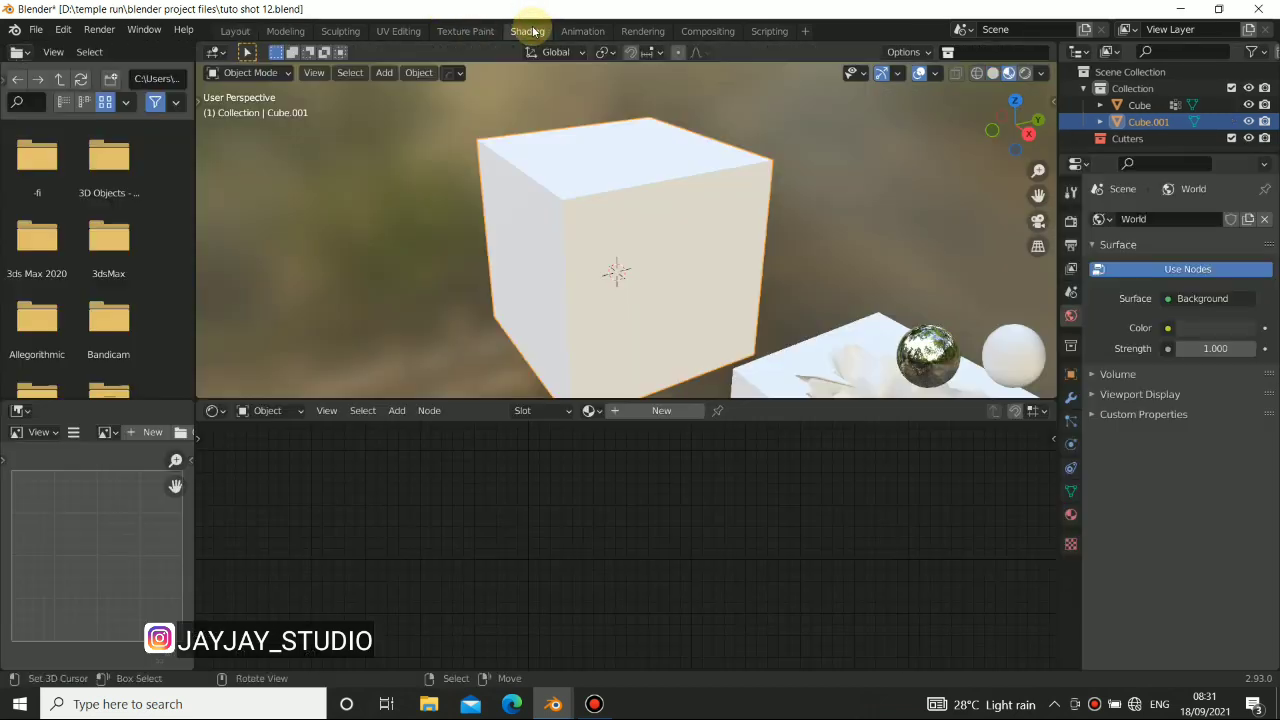
click(660, 413)
middle_drag(414, 494, 530, 520)
middle_drag(665, 271, 642, 263)
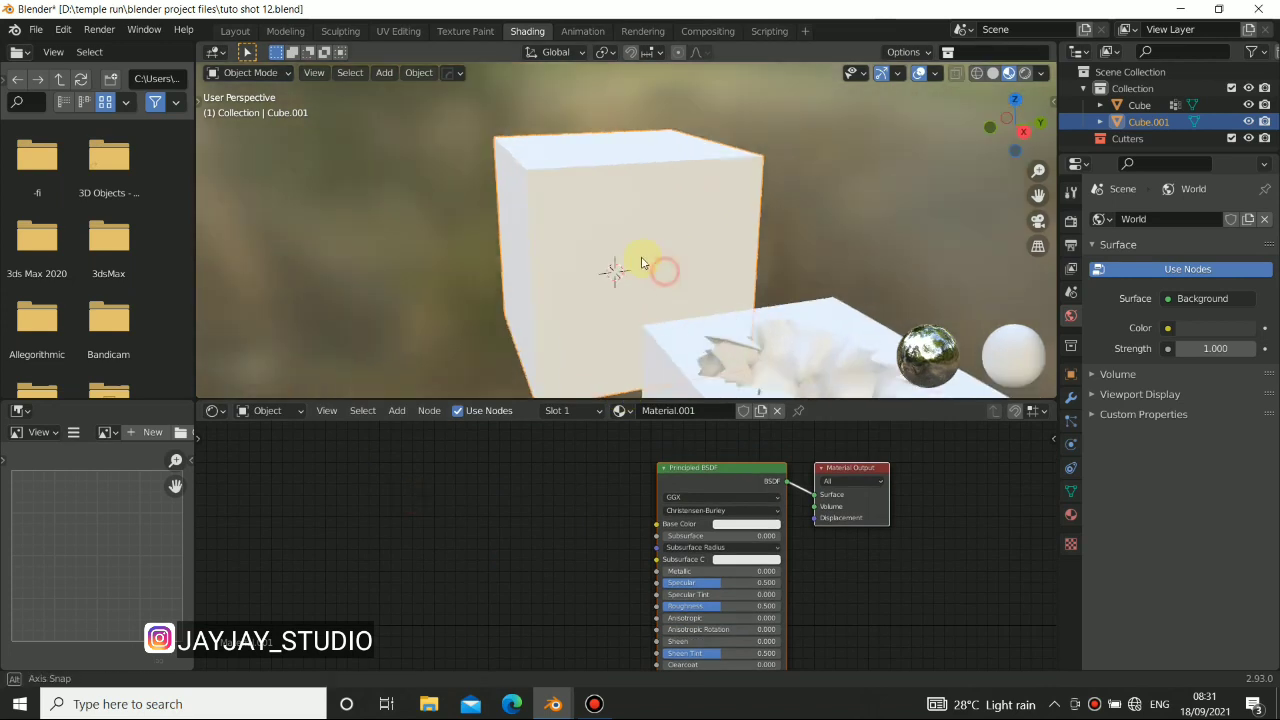
alt+drag(642, 263, 649, 258)
Space the Material Output node farther from the Principled BSDF node
drag(717, 478, 706, 507)
middle_drag(523, 227, 585, 309)
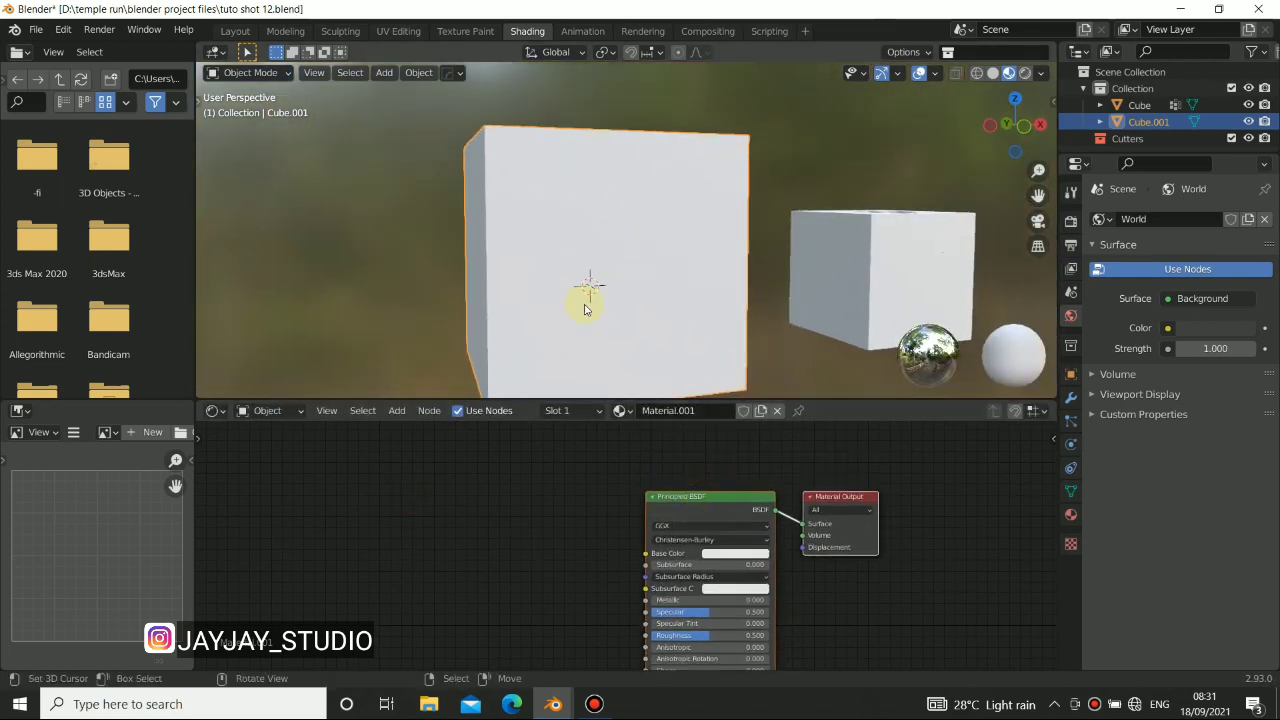
middle_drag(848, 494, 803, 489)
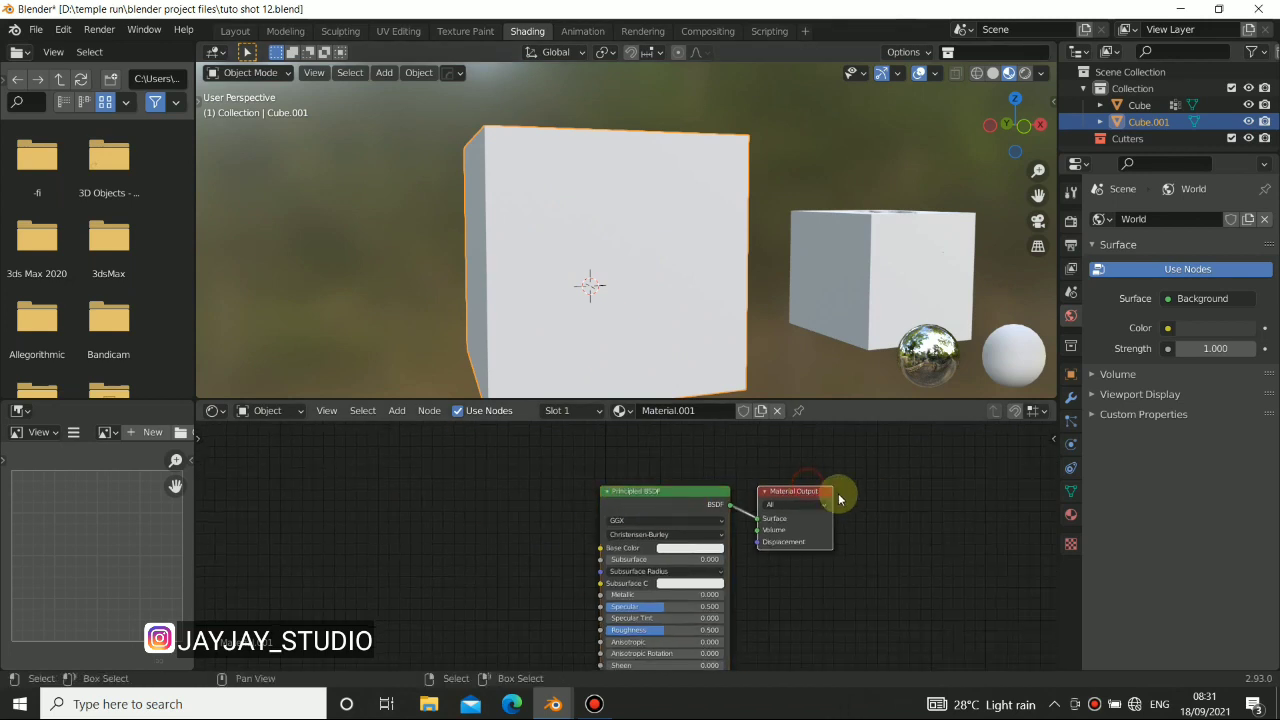
drag(803, 500, 892, 500)
drag(676, 500, 698, 526)
Add a Gradient Texture node beside the Principled BSDF and preview it directly on the cube
middle_drag(532, 562, 726, 537)
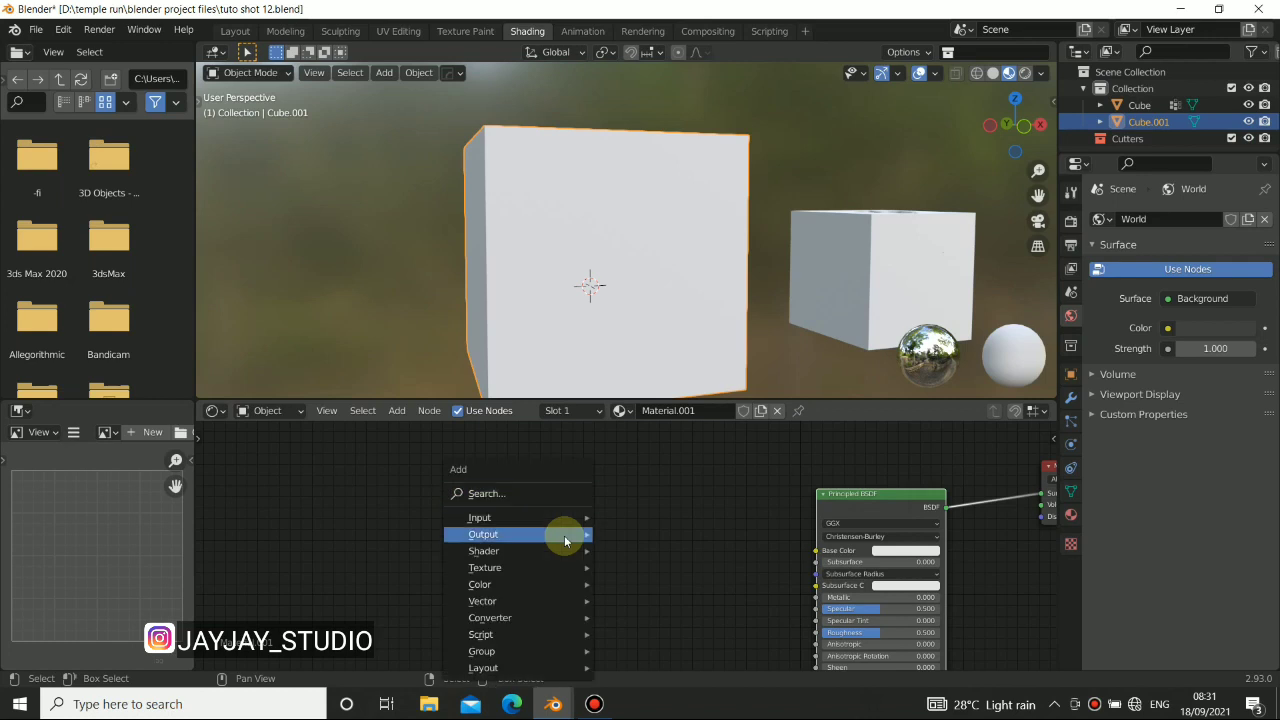
mouse_move(519, 574)
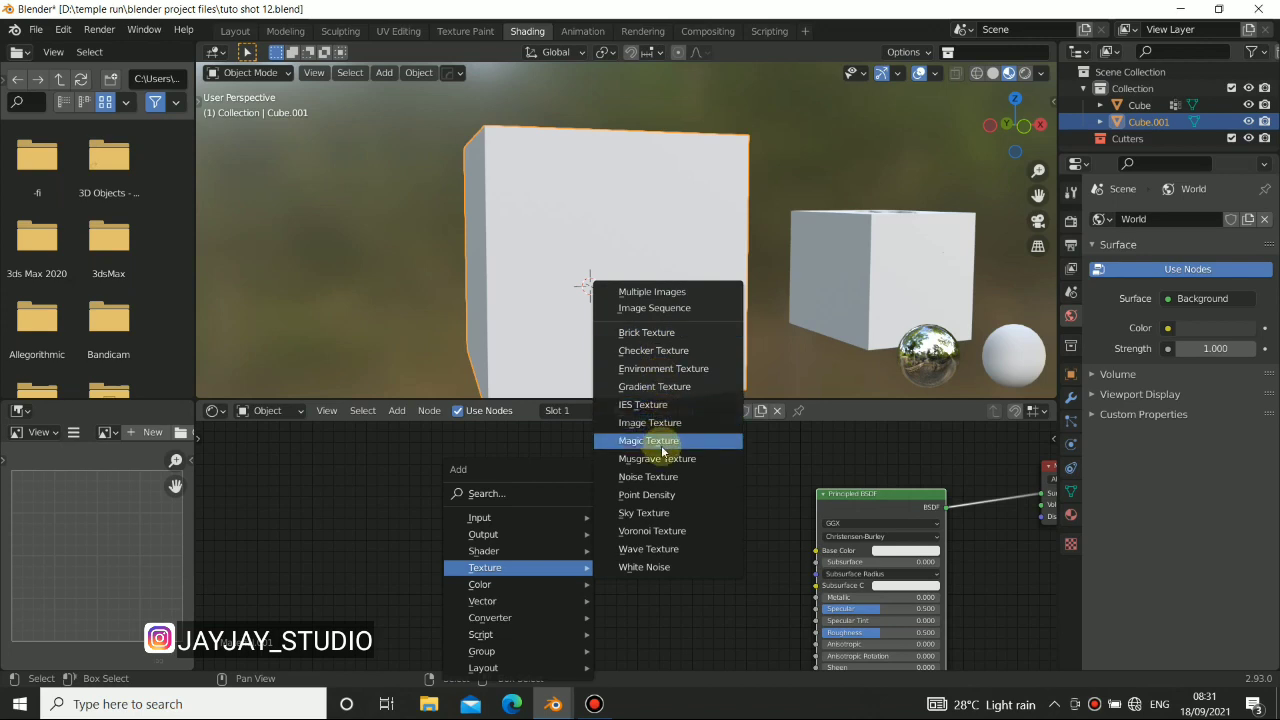
click(655, 387)
click(592, 482)
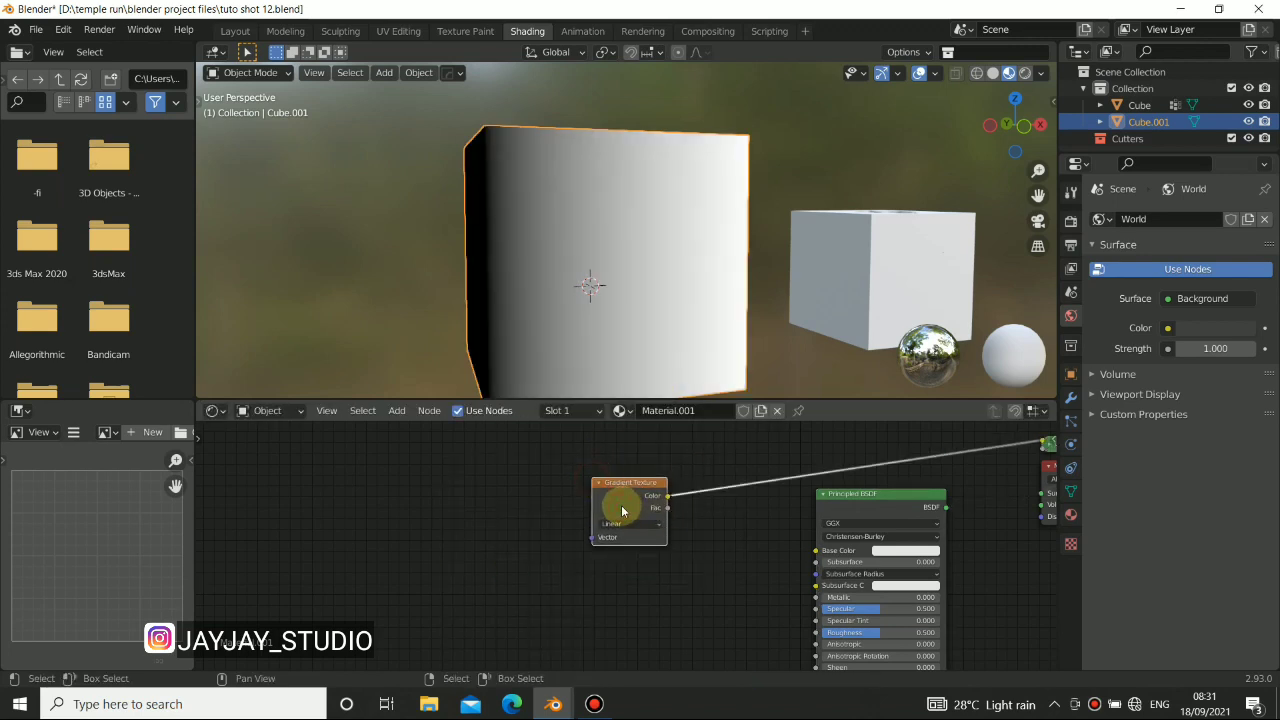
drag(619, 510, 622, 540)
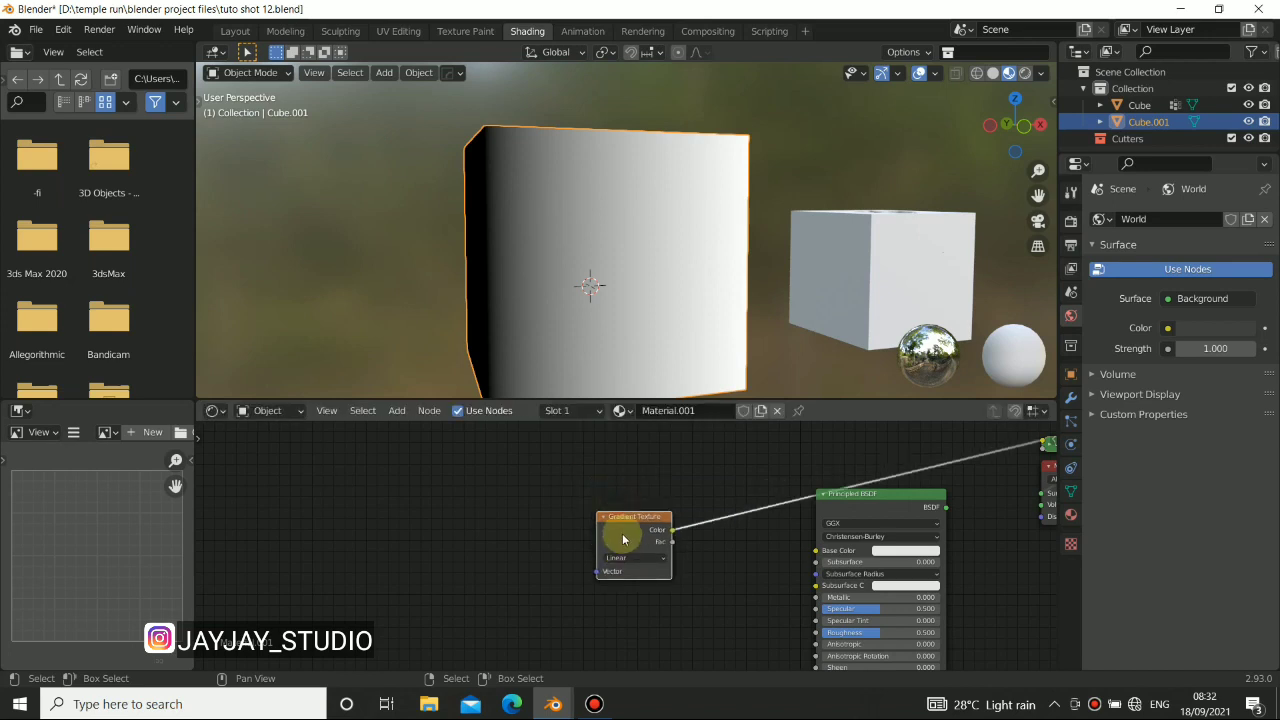
ctrl+shift+click(619, 531)
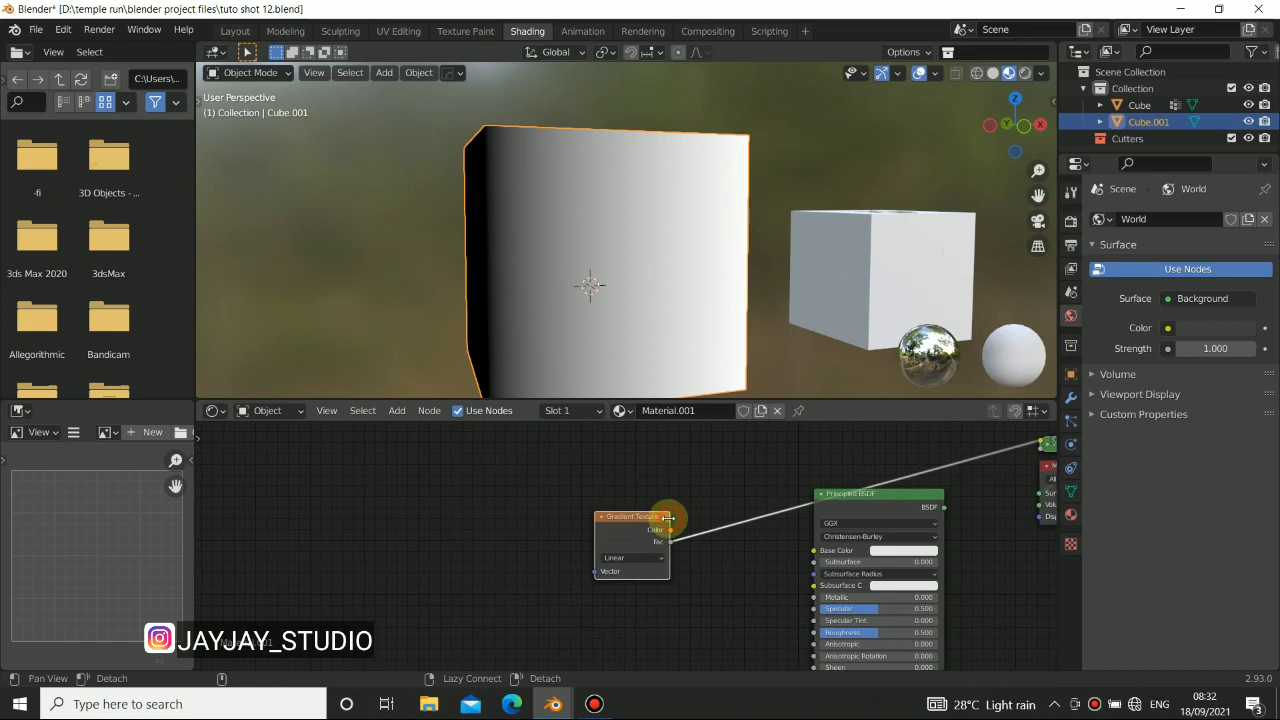
Reposition the Gradient Texture node and check its Color output on the cube's faces
middle_drag(400, 229, 540, 169)
drag(631, 524, 597, 483)
middle_drag(659, 505, 687, 543)
drag(631, 517, 629, 532)
middle_drag(624, 260, 502, 208)
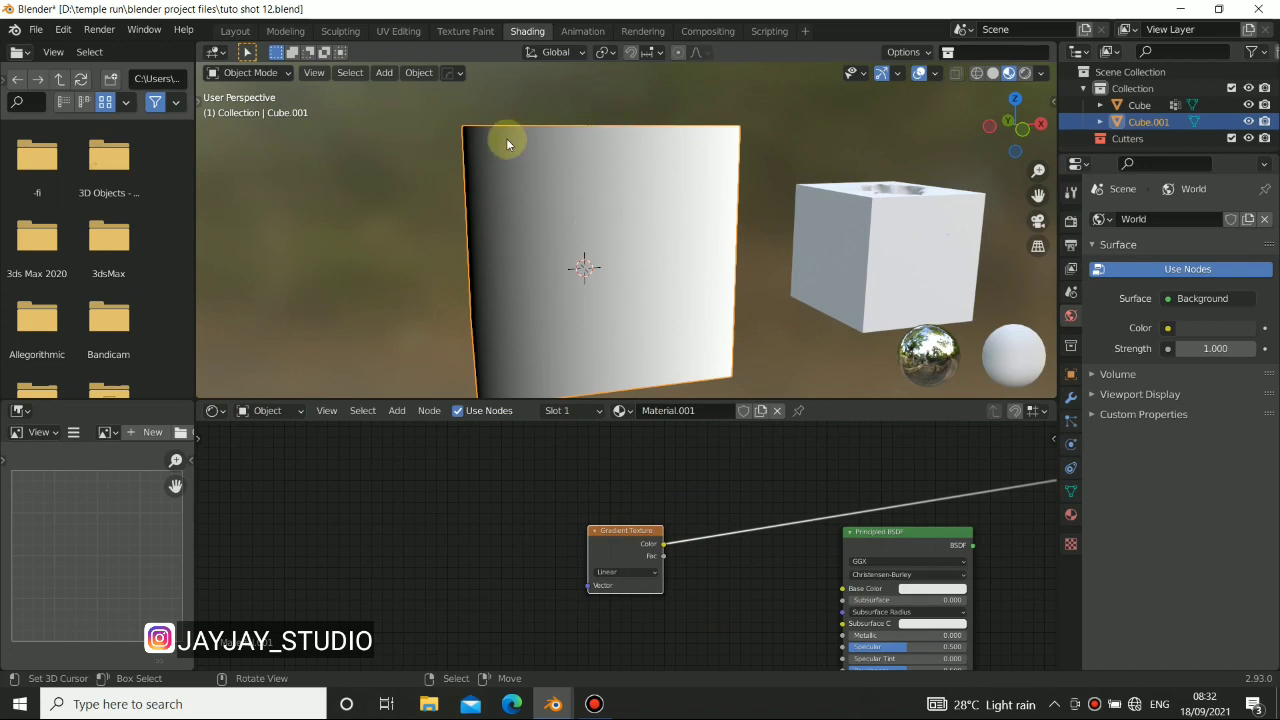
middle_drag(605, 358, 571, 294)
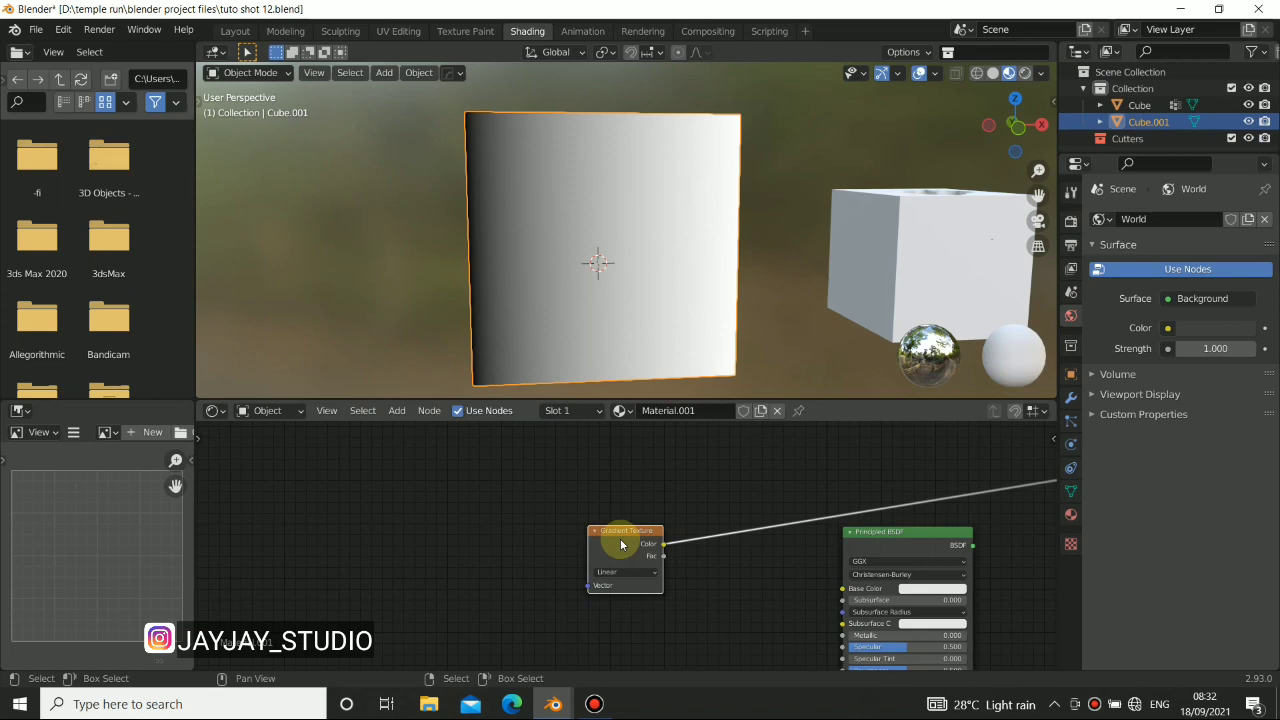
Add connected Texture Coordinate and Mapping nodes to the Gradient Texture and adjust the node spacing
key(ctrl+t)
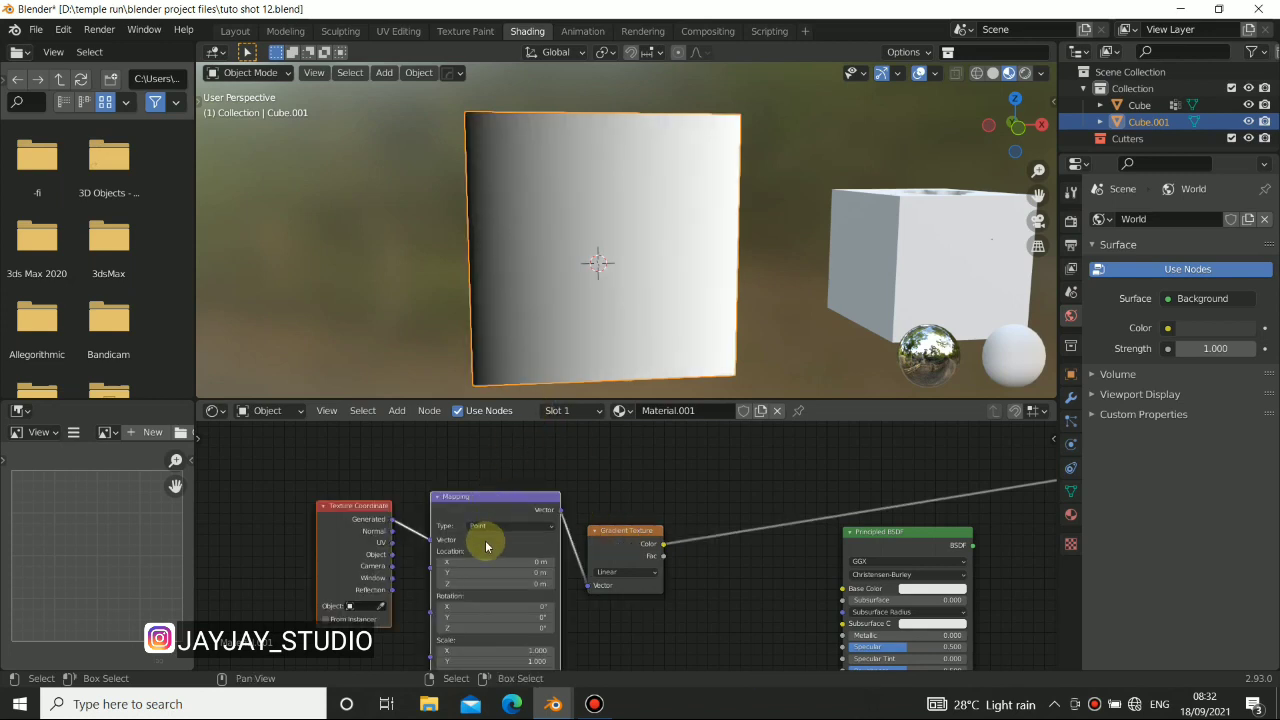
middle_drag(662, 578, 645, 537)
drag(612, 510, 653, 502)
middle_drag(626, 567, 620, 515)
Set the Mapping node's rotation to 90° on Y and 3° on Z so the gradient runs vertically
scroll(411, 474, up, 5)
alt+drag(490, 519, 544, 590)
middle_drag(544, 589, 571, 500)
middle_drag(543, 277, 598, 292)
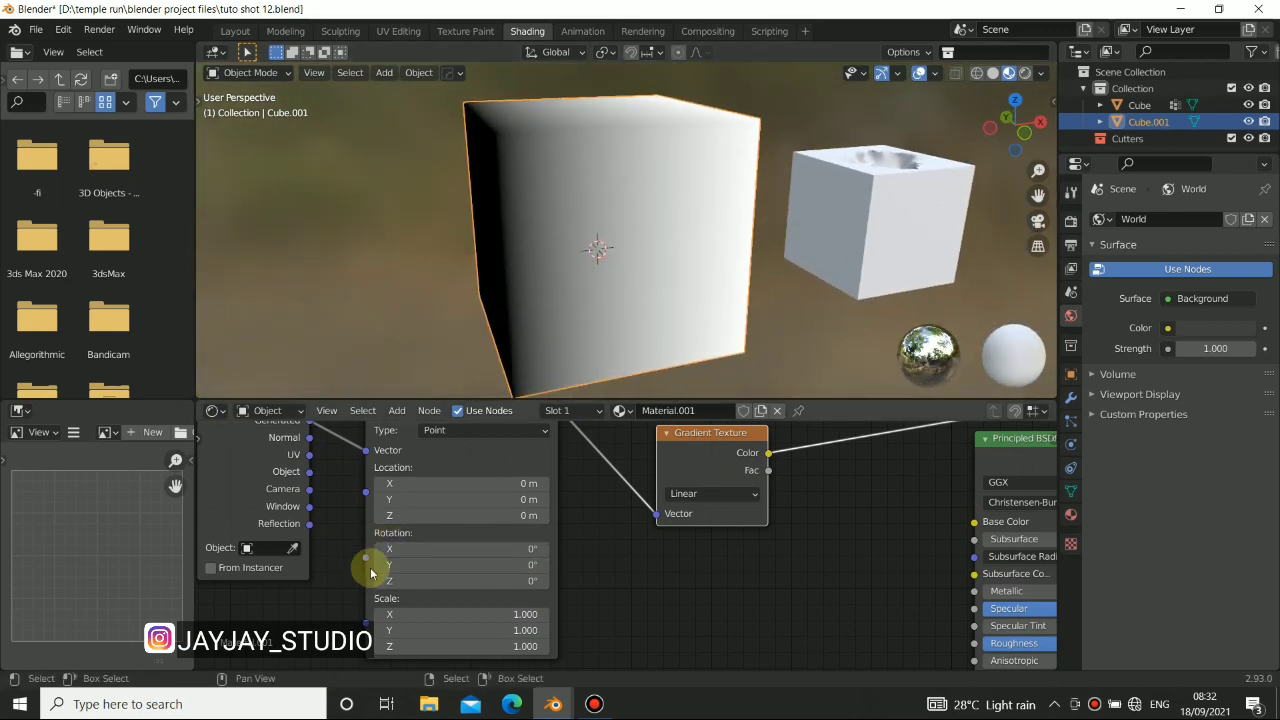
drag(460, 581, 478, 581)
middle_drag(473, 360, 514, 346)
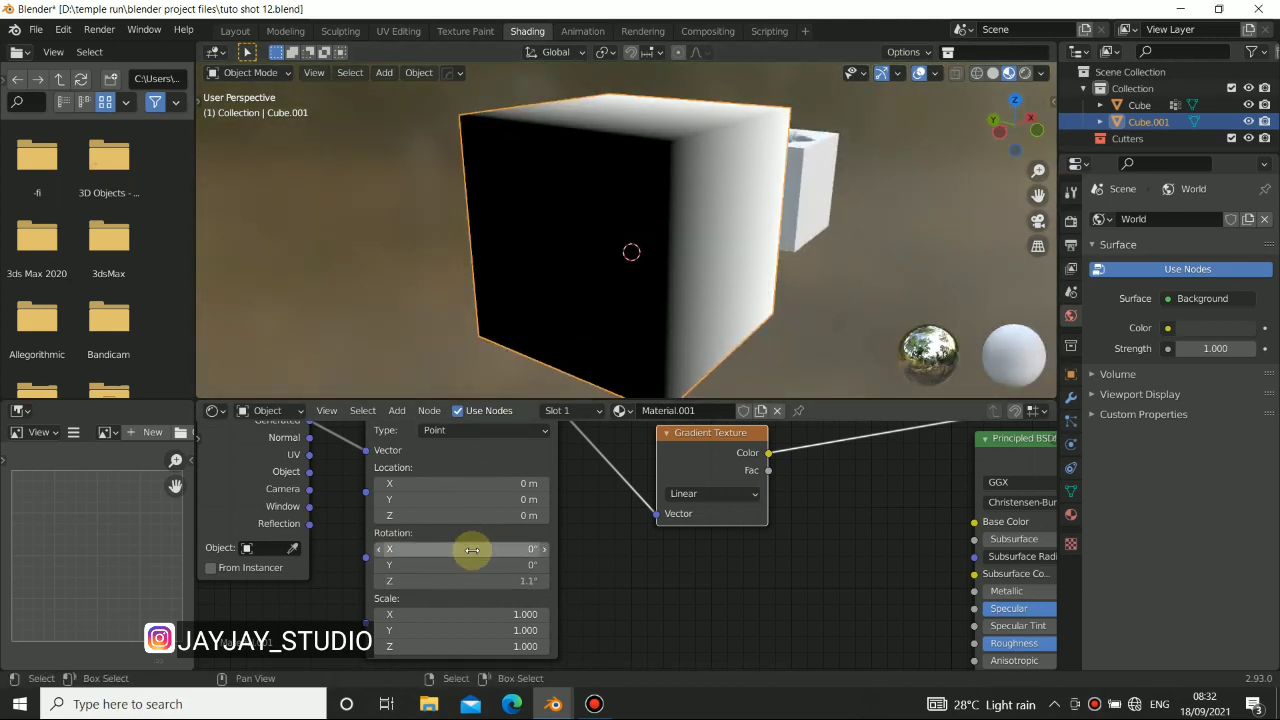
drag(451, 566, 578, 566)
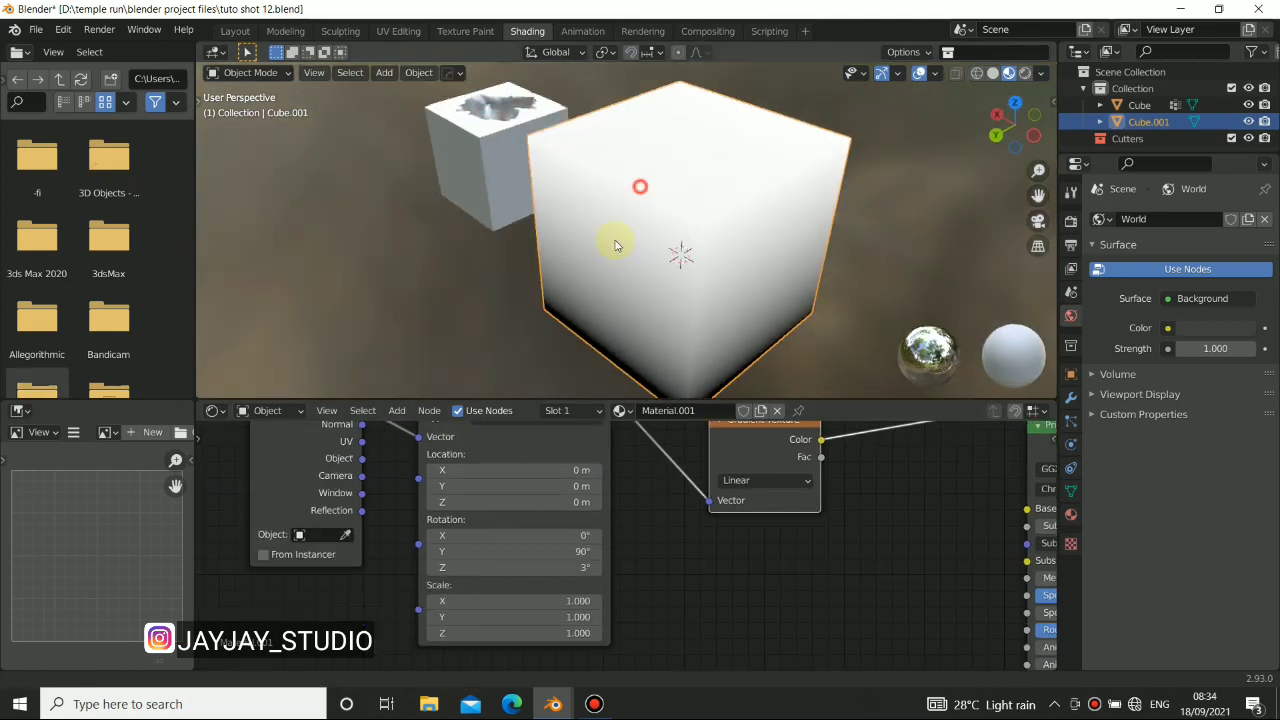
middle_drag(608, 243, 537, 205)
middle_drag(646, 189, 614, 232)
Insert a ColorRamp node on the link after the Gradient Texture's Color output
middle_drag(781, 589, 609, 641)
scroll(653, 567, down, 4)
middle_drag(694, 543, 736, 633)
drag(644, 581, 605, 543)
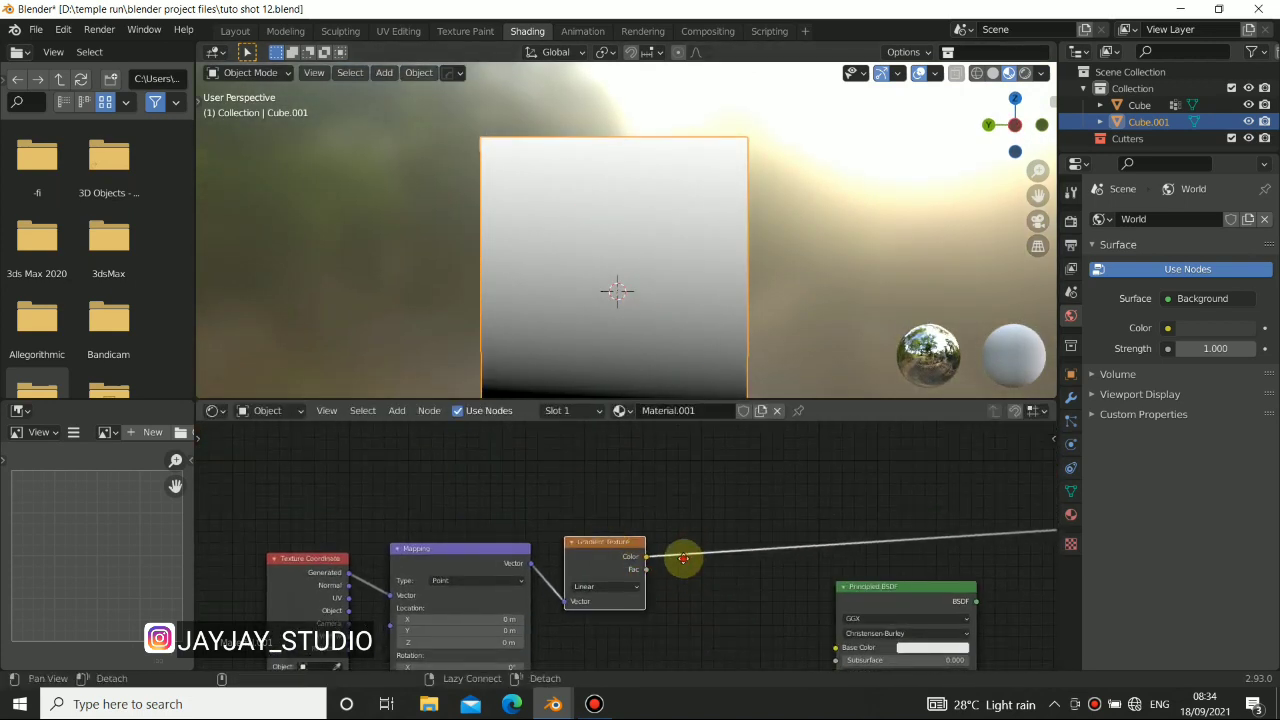
key(shift+a)
mouse_move(651, 614)
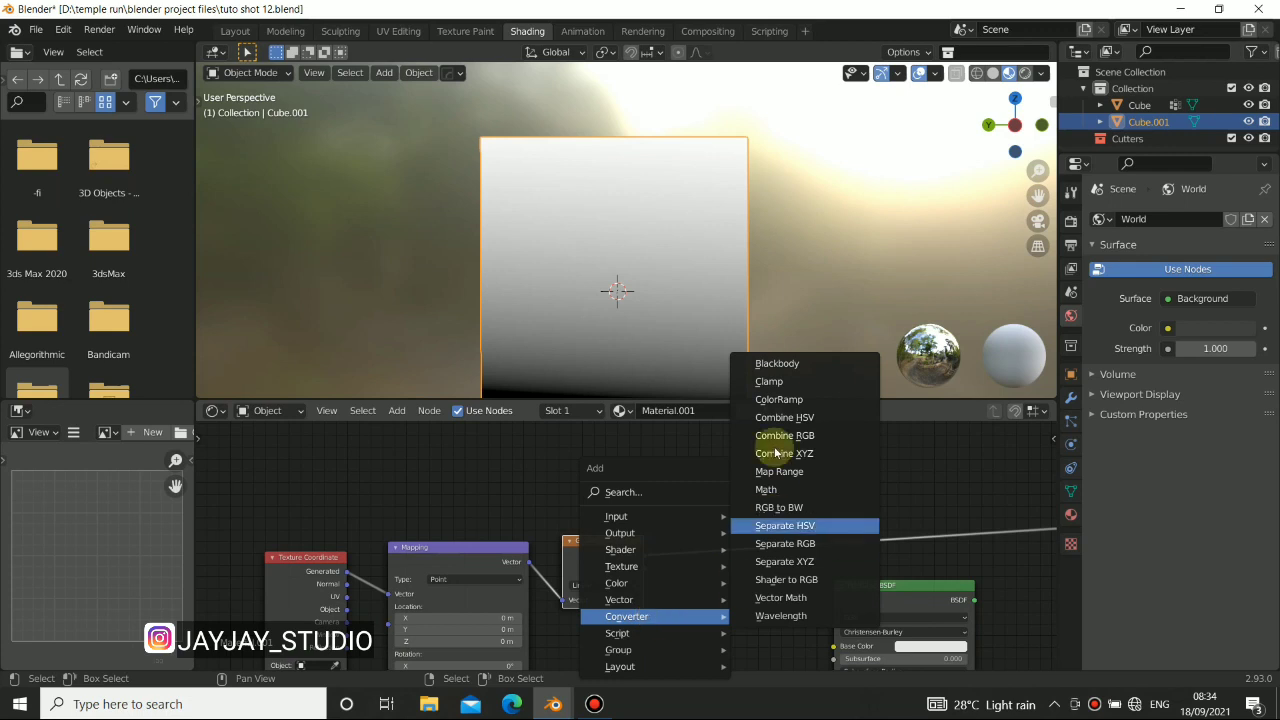
click(778, 399)
click(735, 504)
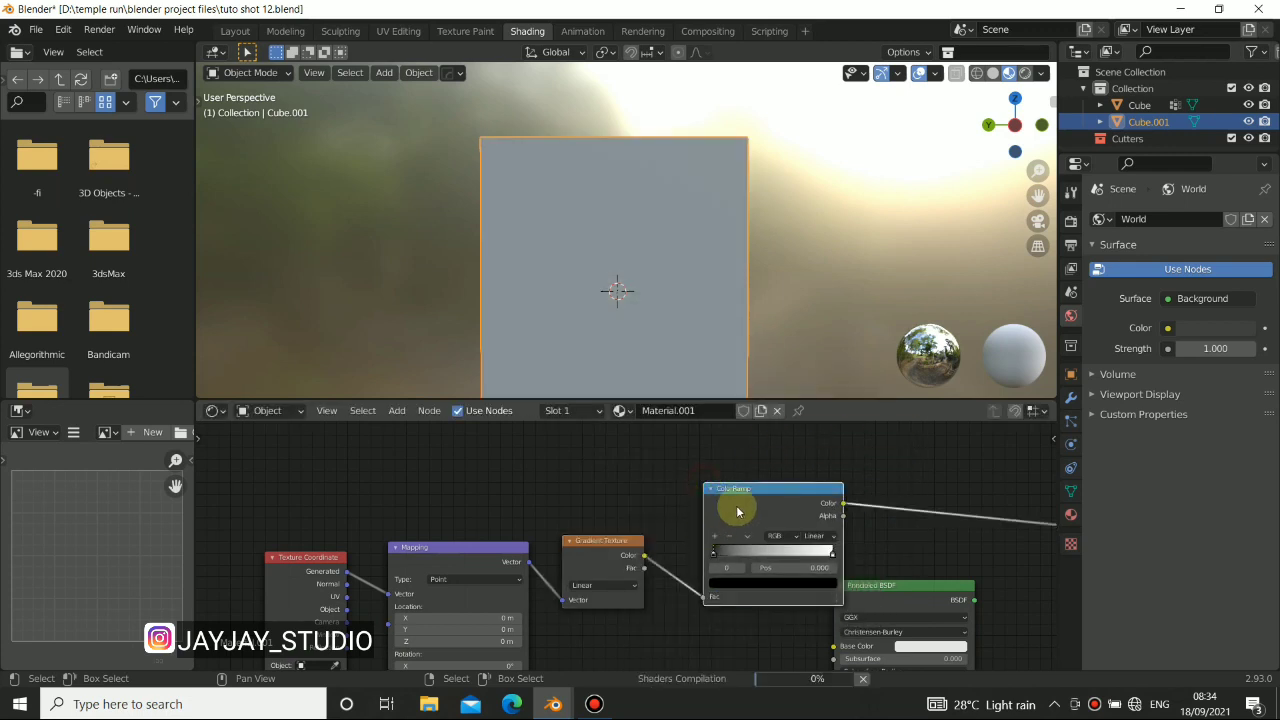
Move the ColorRamp's black stop to 0.870 to confine the white to the cube's upper edge
middle_drag(678, 504, 625, 495)
middle_drag(646, 260, 630, 340)
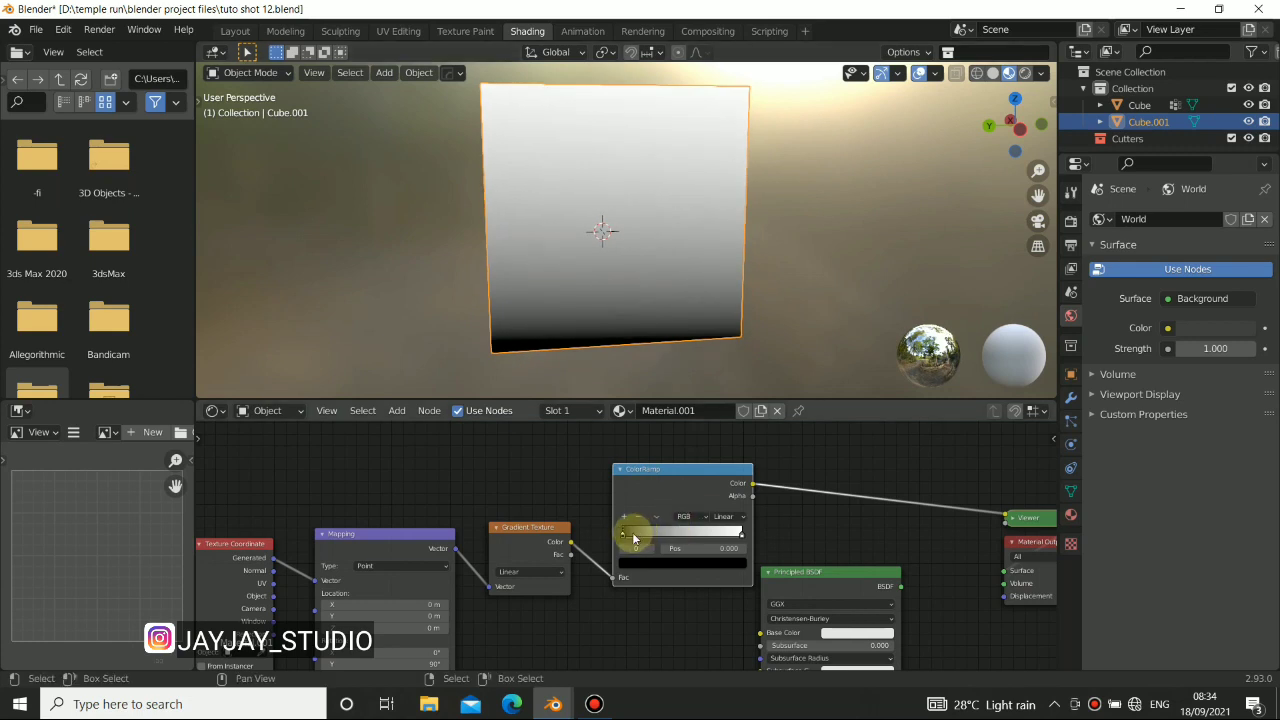
drag(627, 537, 722, 545)
middle_drag(808, 203, 671, 204)
middle_drag(850, 199, 560, 230)
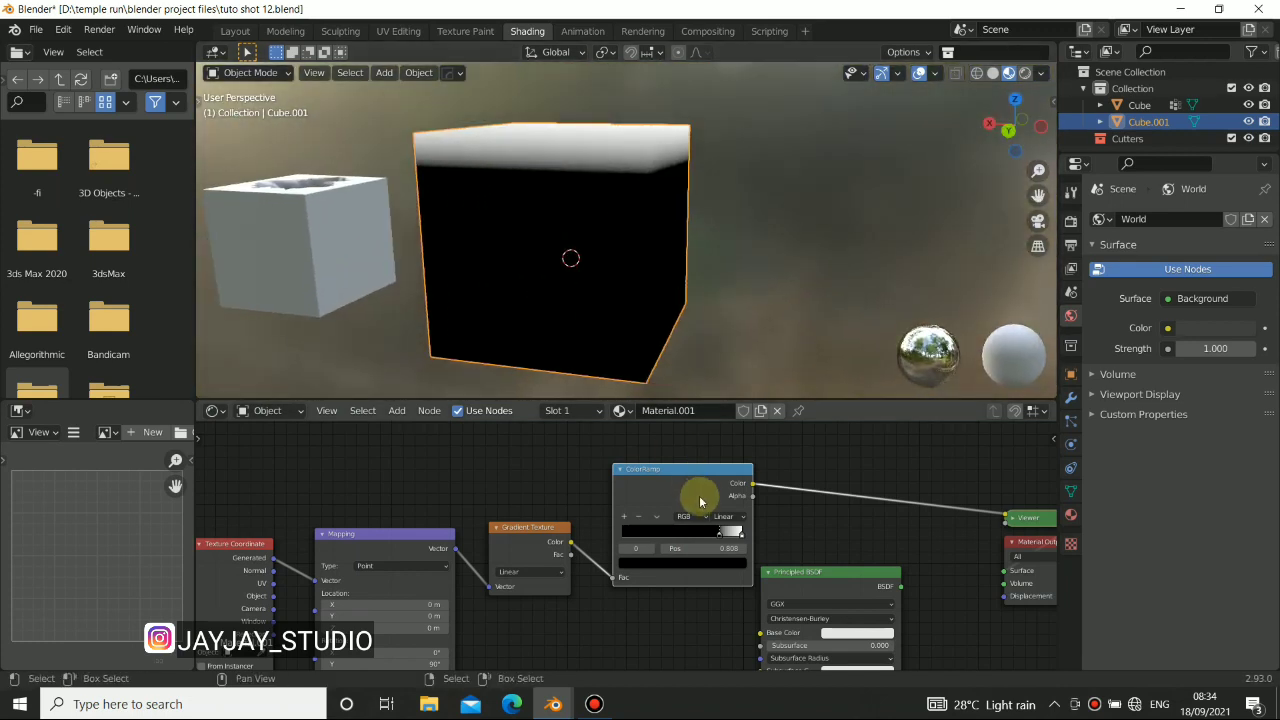
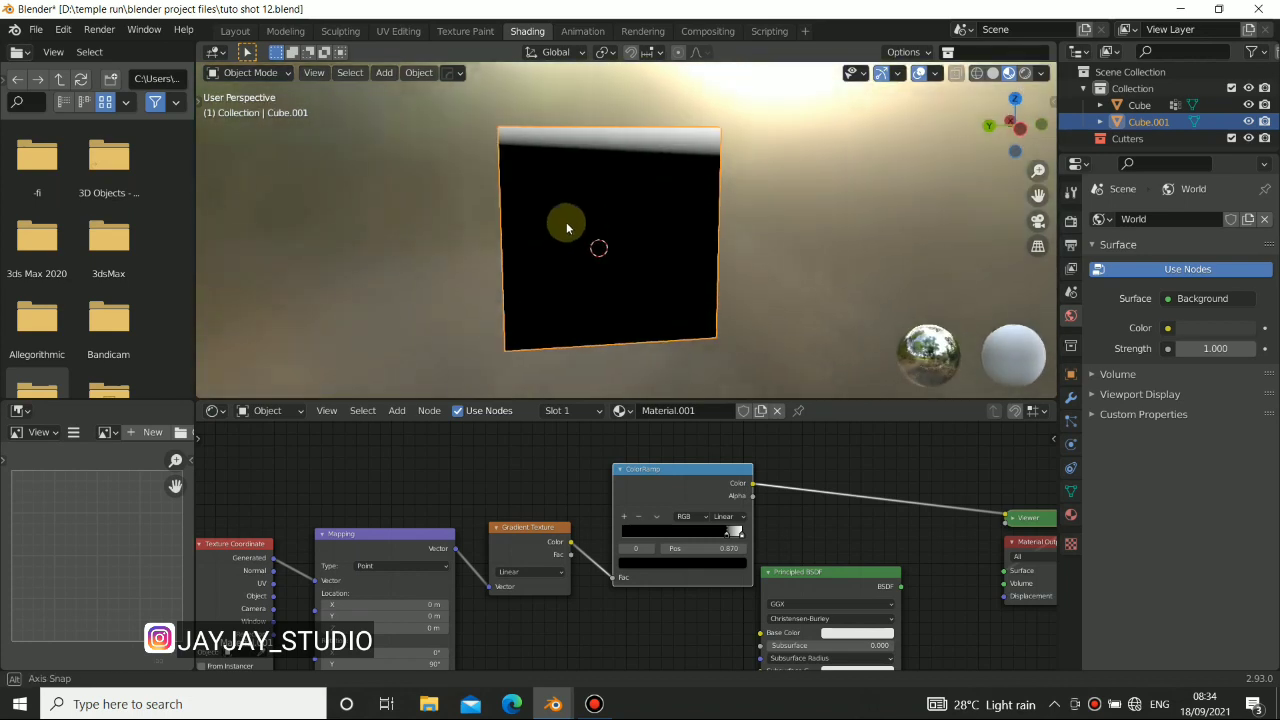
Move the Material Output node well away from the Viewer node to make room for more nodes
scroll(869, 600, down, 6)
middle_drag(834, 523, 699, 503)
drag(698, 500, 935, 482)
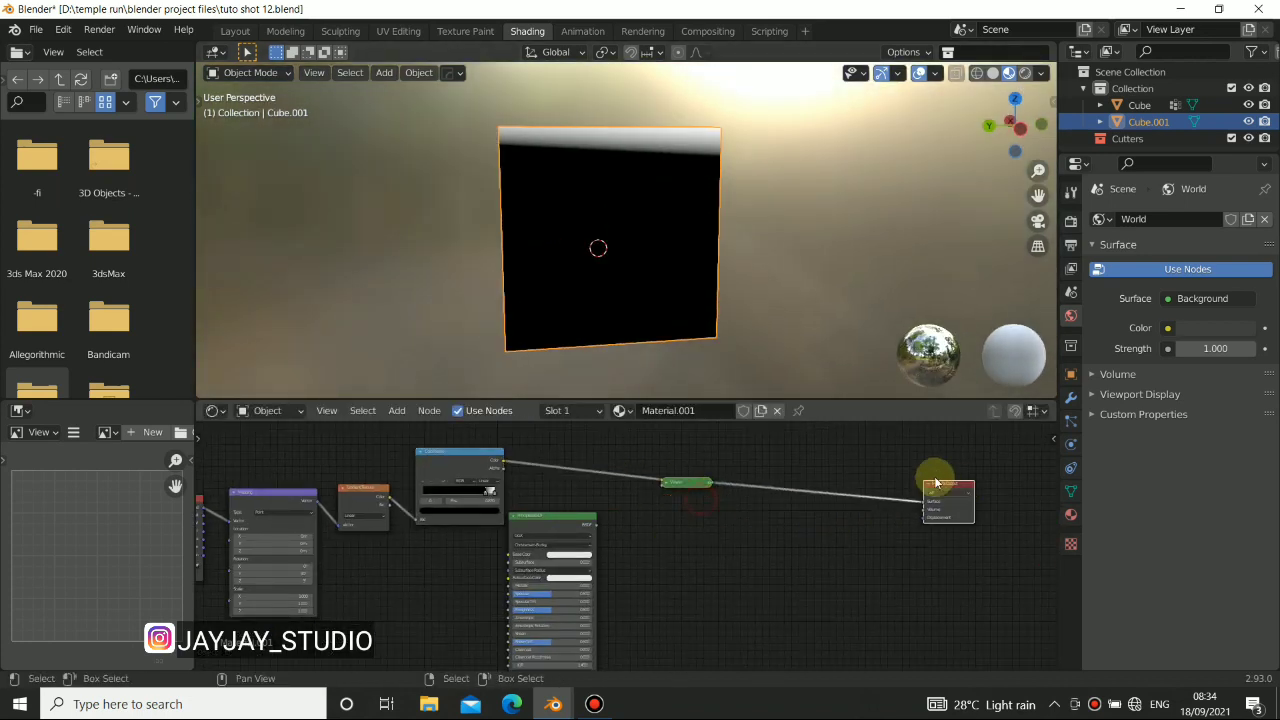
click(664, 502)
Insert a Mix Shader node on the link between the Viewer node and the Material Output
key(shift+a)
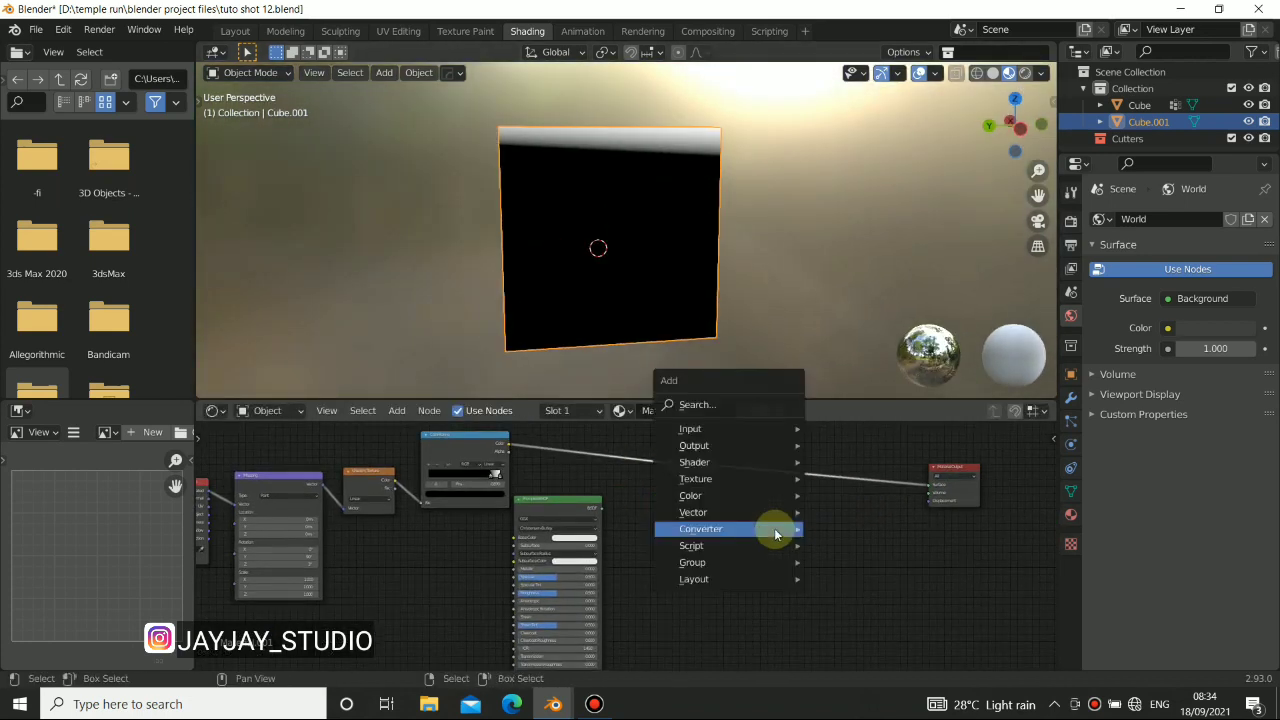
mouse_move(719, 482)
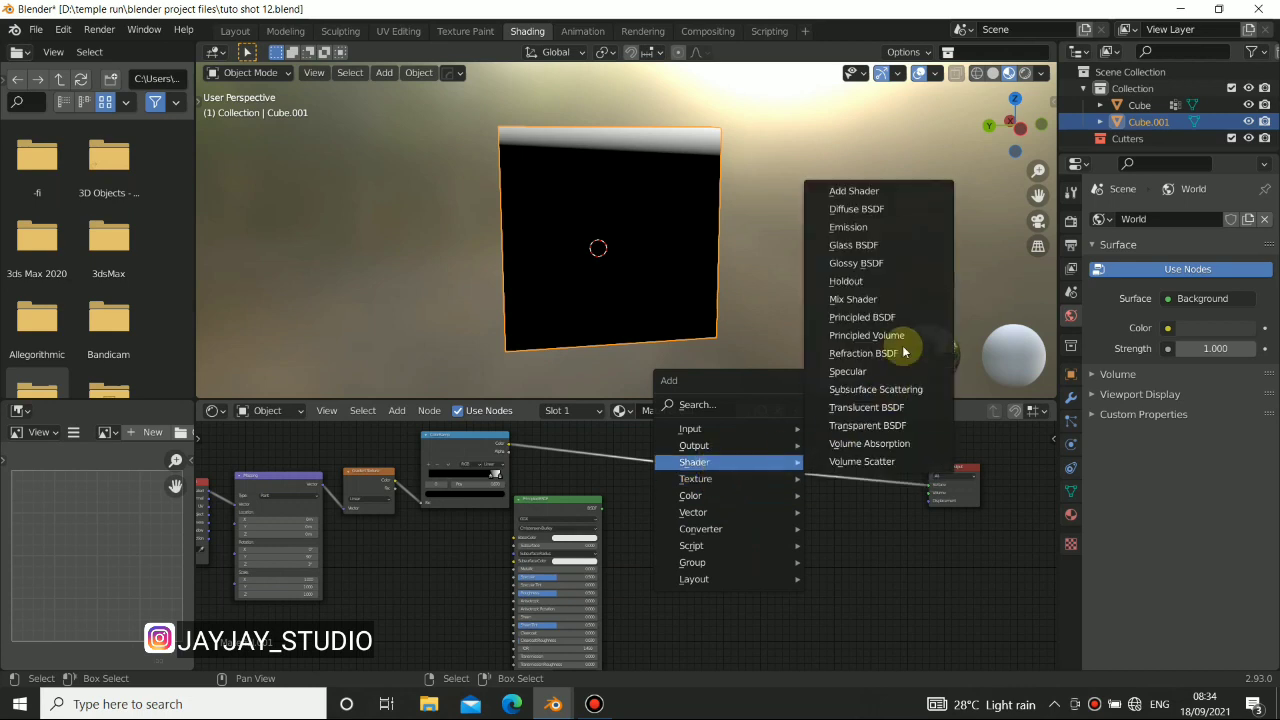
click(853, 299)
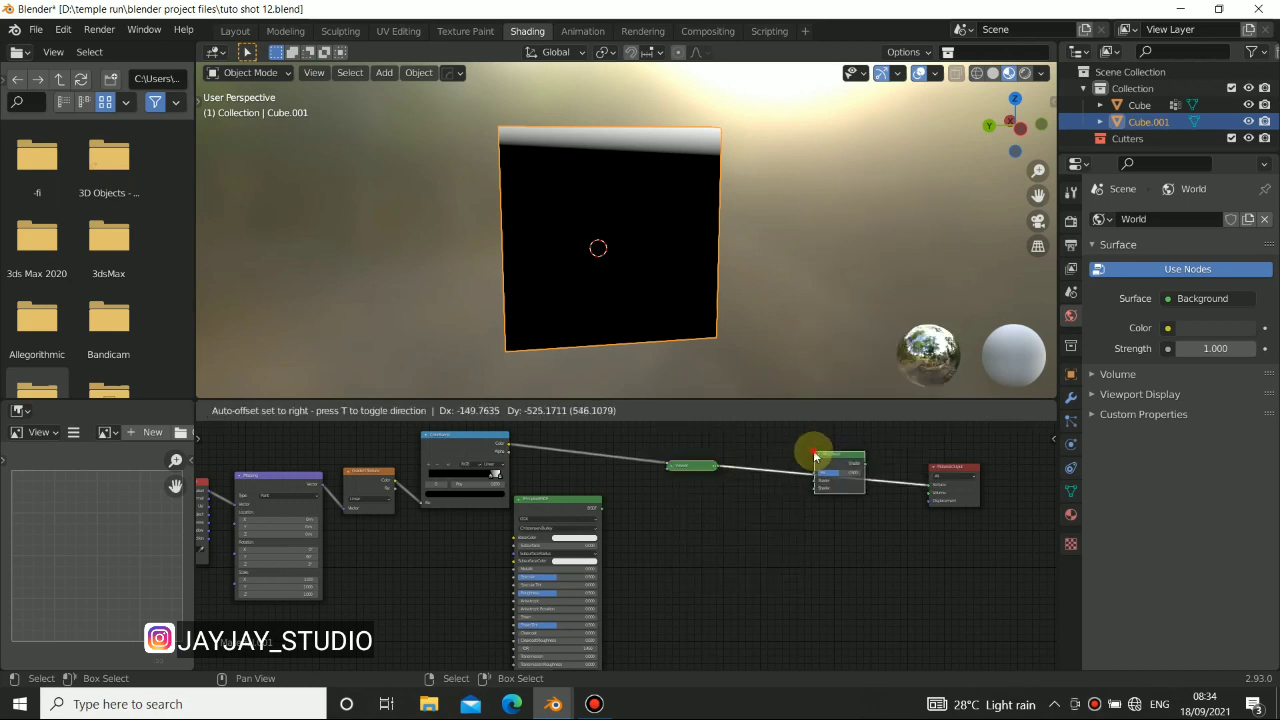
click(806, 482)
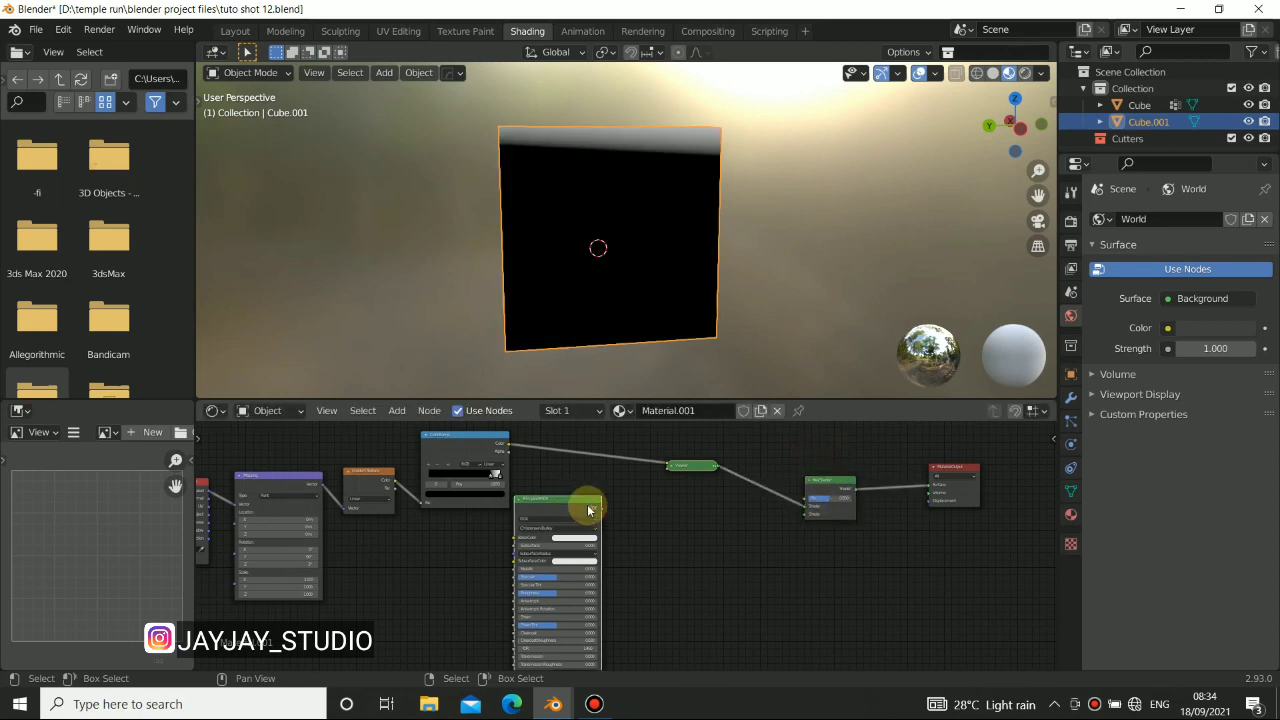
Duplicate the Principled BSDF and connect the original to the Mix Shader's first Shader input and the copy to its second
key(shift+d)
click(728, 572)
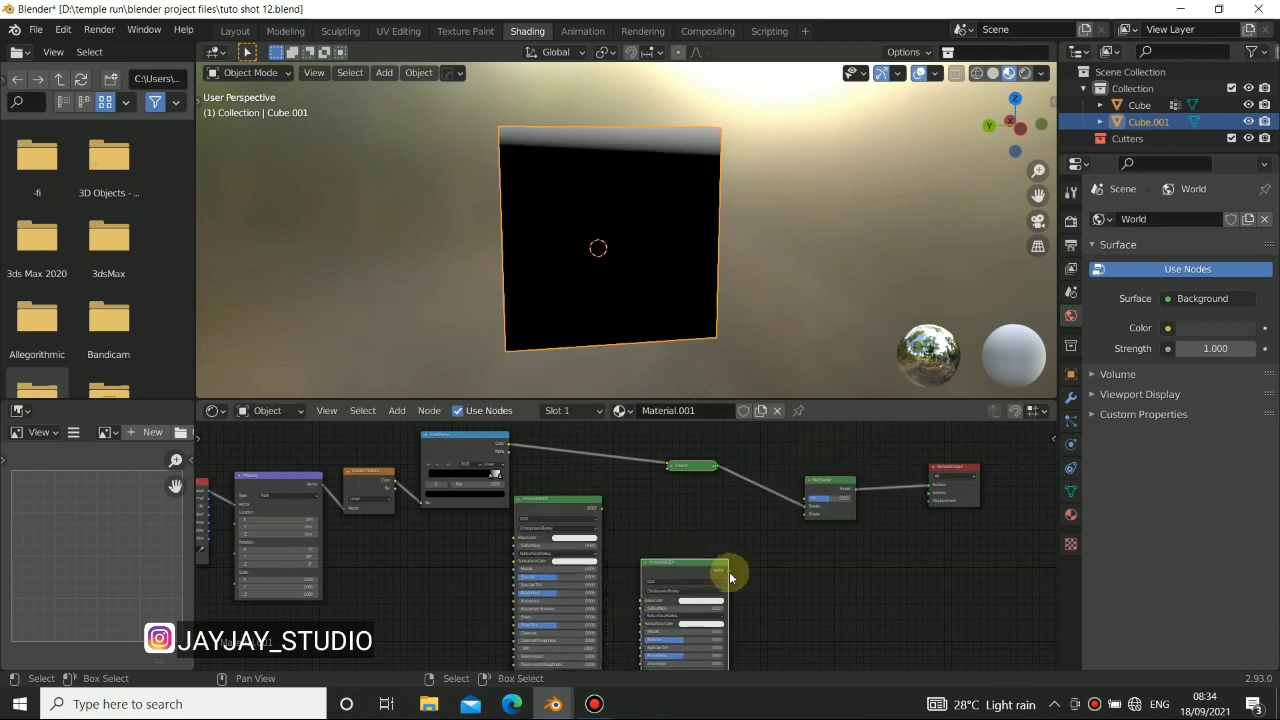
drag(730, 577, 807, 514)
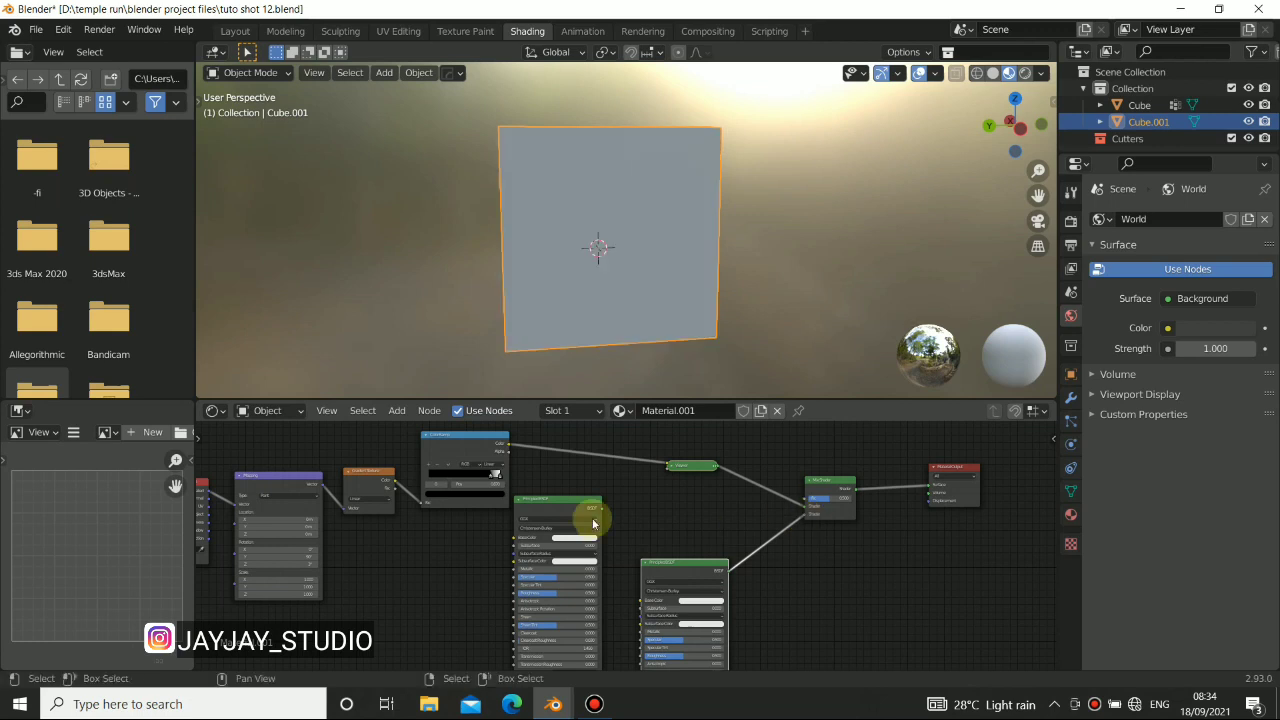
drag(603, 514, 773, 514)
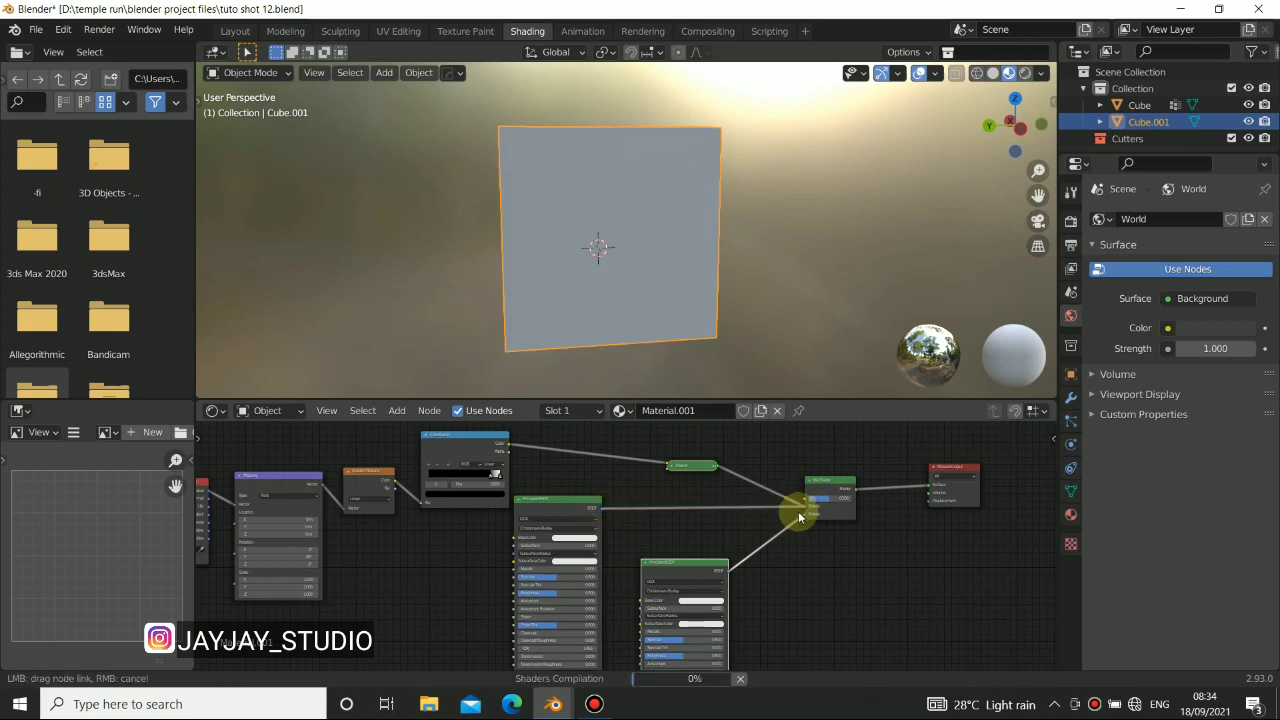
Set the duplicated Principled BSDF's Base Color to a saturated green
middle_drag(767, 503, 786, 435)
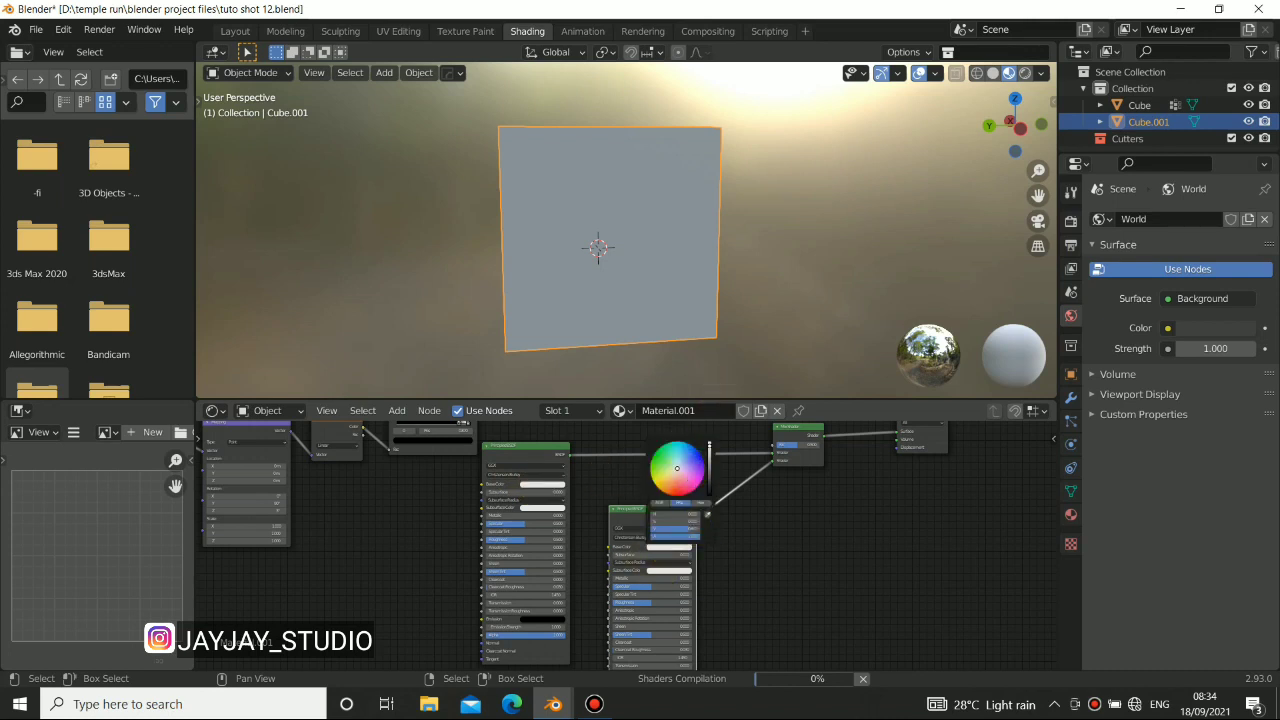
drag(677, 468, 673, 420)
click(768, 543)
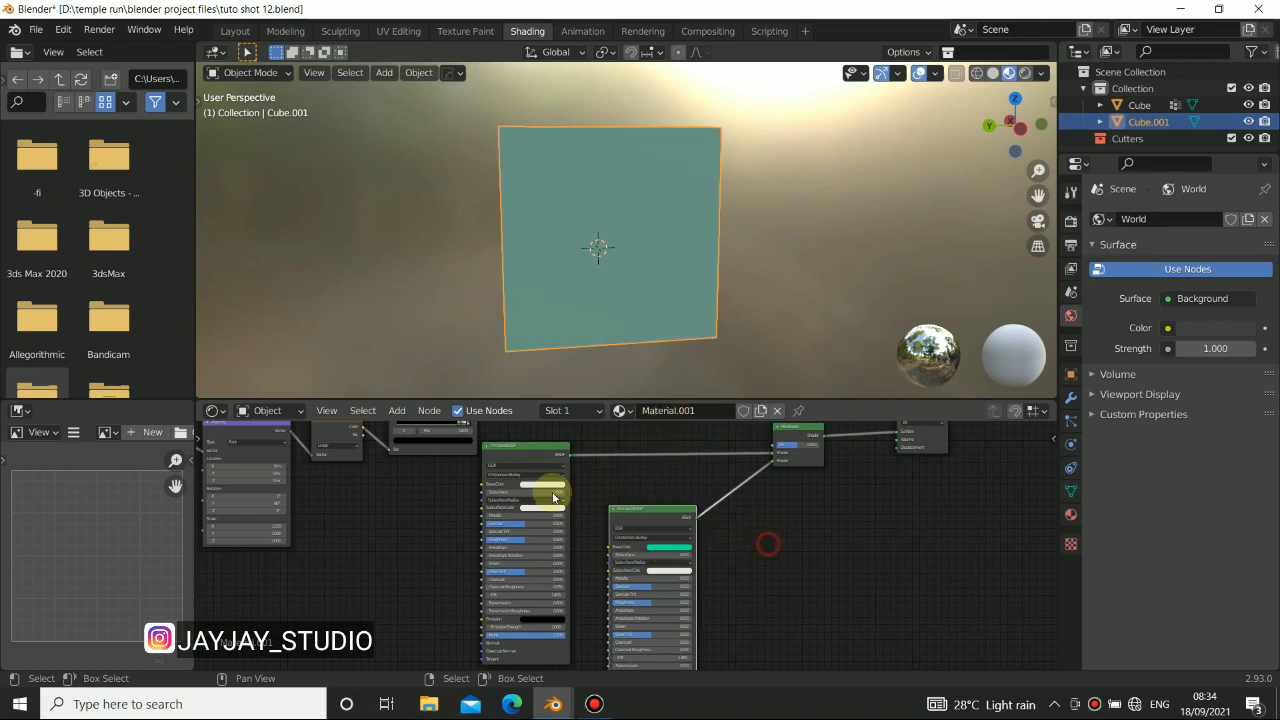
Connect the ColorRamp's Color output to the Mix Shader's Fac input so the gradient masks the two shaders
middle_drag(466, 423, 537, 523)
middle_drag(657, 529, 561, 516)
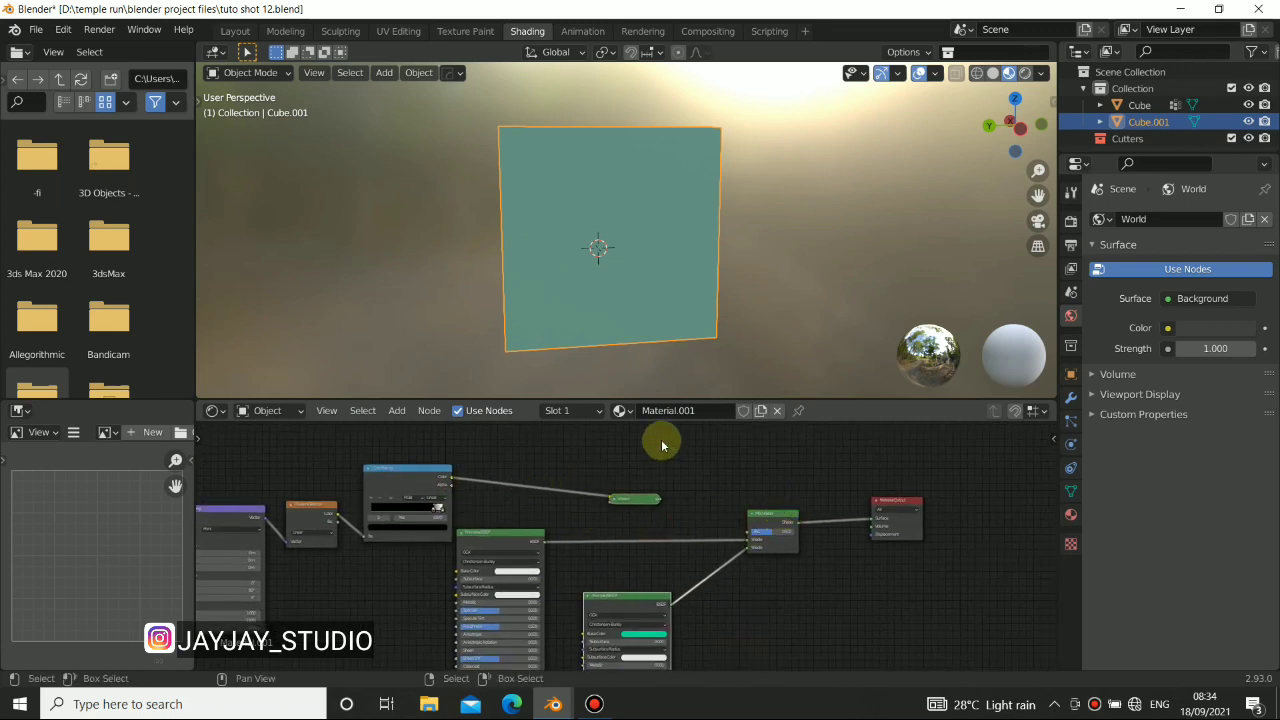
middle_drag(600, 240, 663, 219)
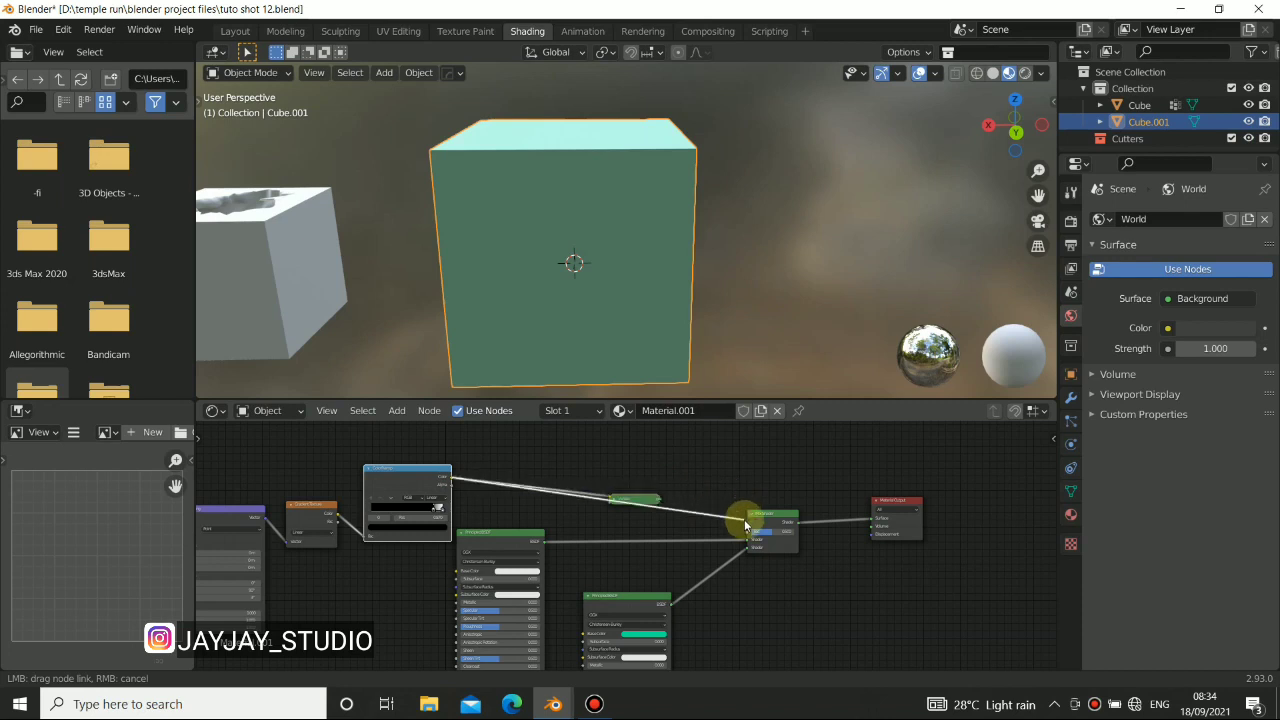
drag(752, 532, 753, 540)
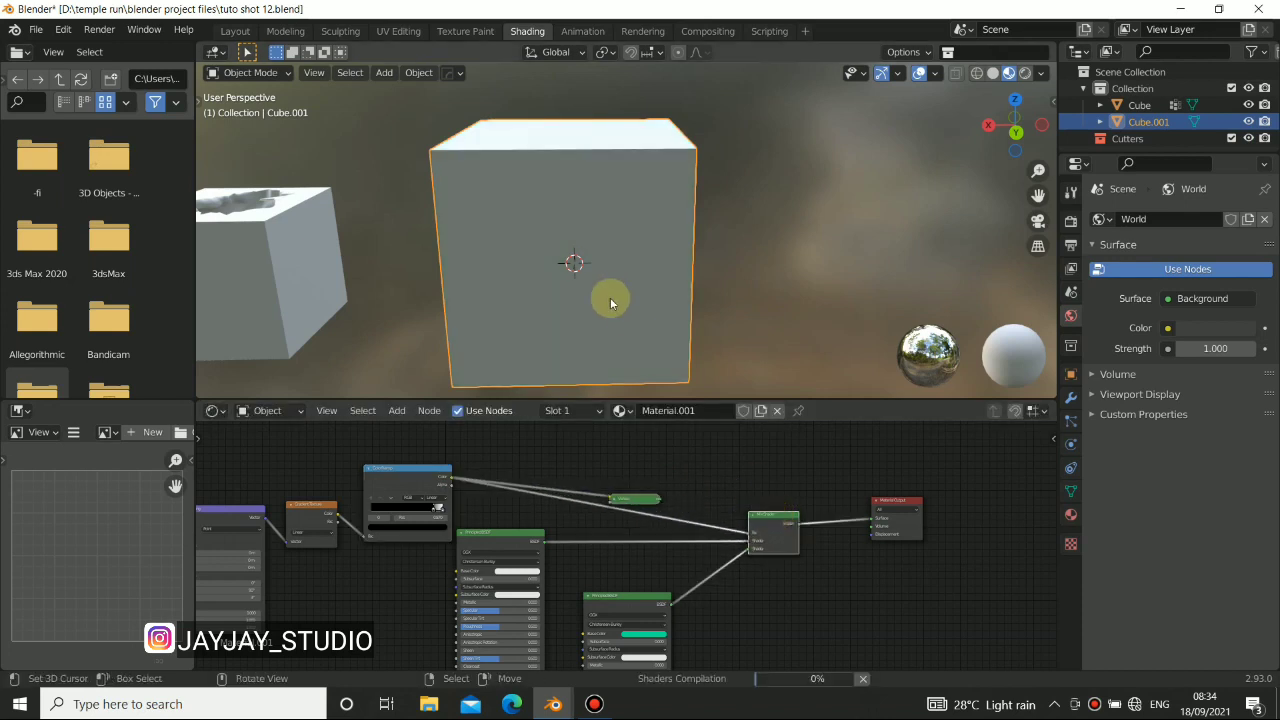
middle_drag(545, 287, 660, 252)
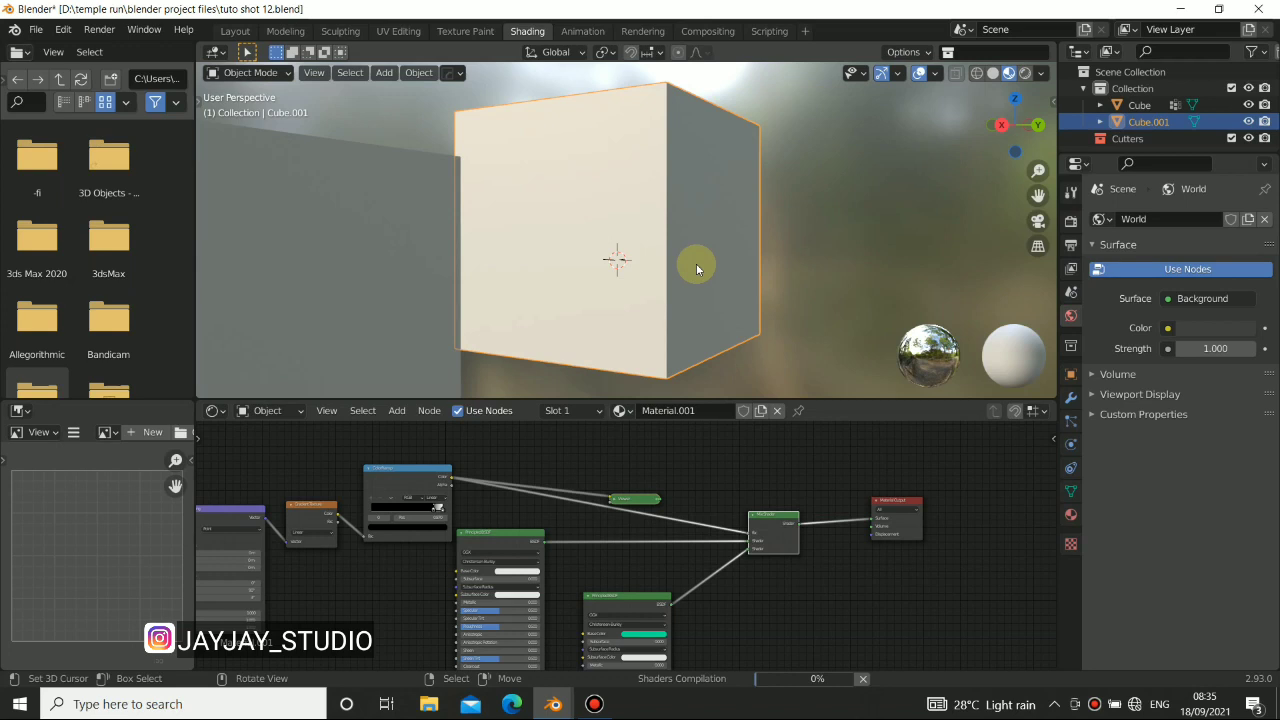
Space the two Principled BSDF nodes apart below the Mix Shader and check the mask on the cube
middle_drag(541, 559, 494, 465)
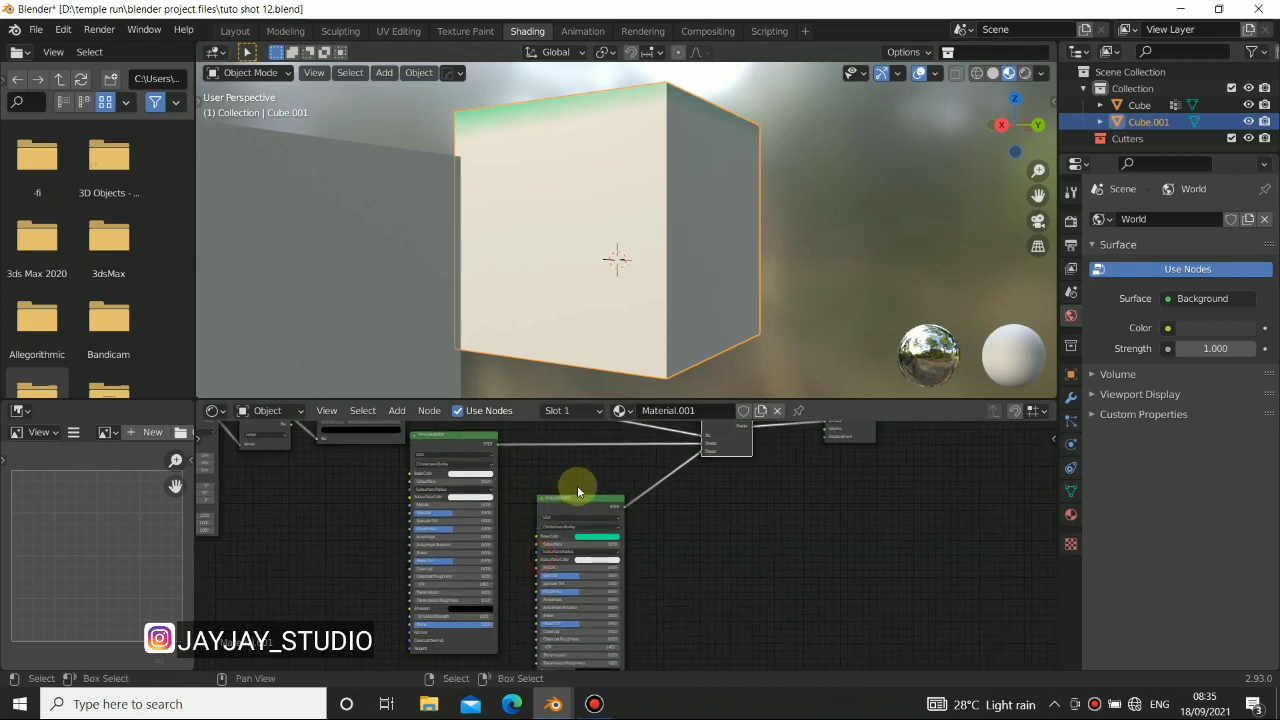
drag(584, 506, 631, 527)
drag(474, 457, 486, 492)
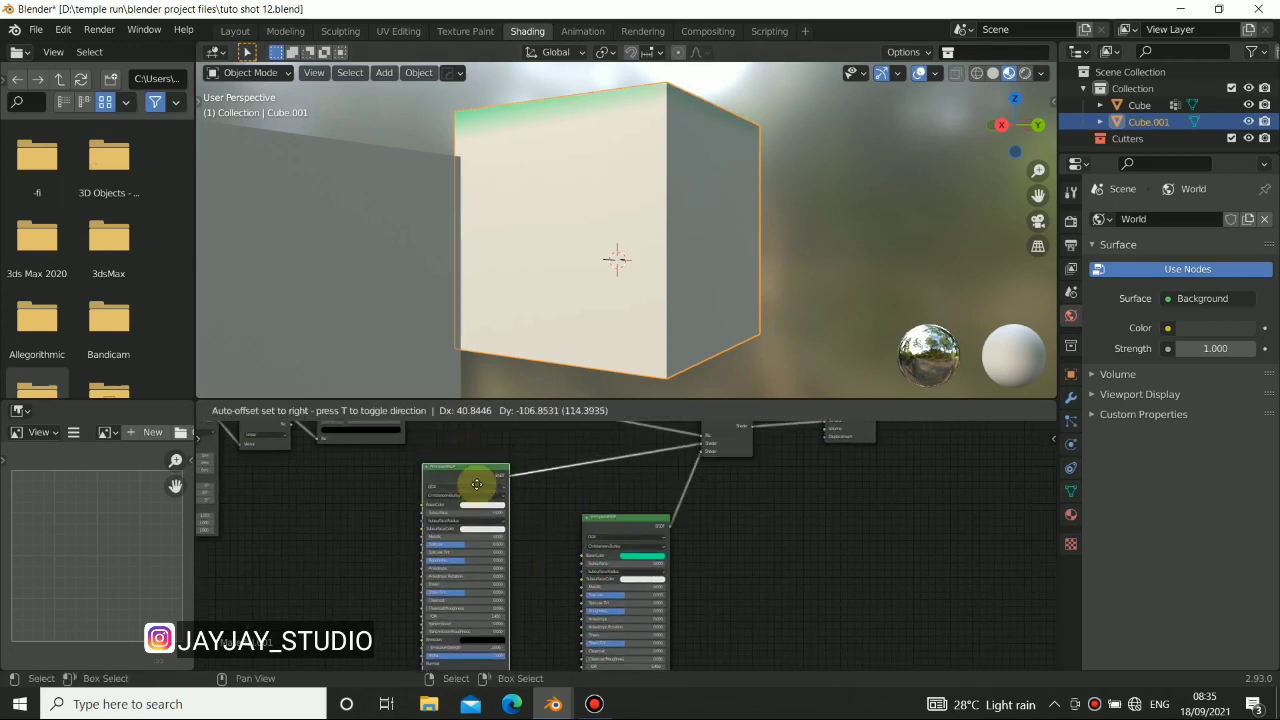
middle_drag(735, 200, 590, 209)
scroll(604, 198, up, 4)
scroll(624, 196, down, 2)
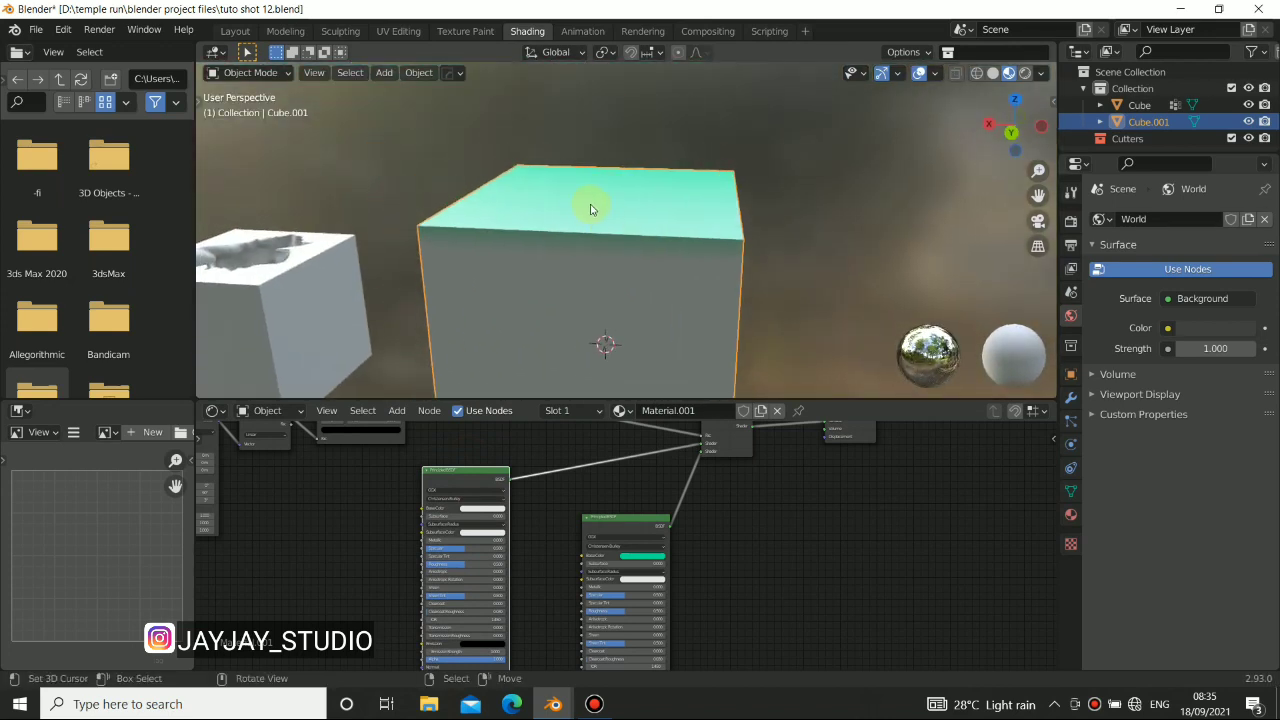
middle_drag(566, 317, 543, 286)
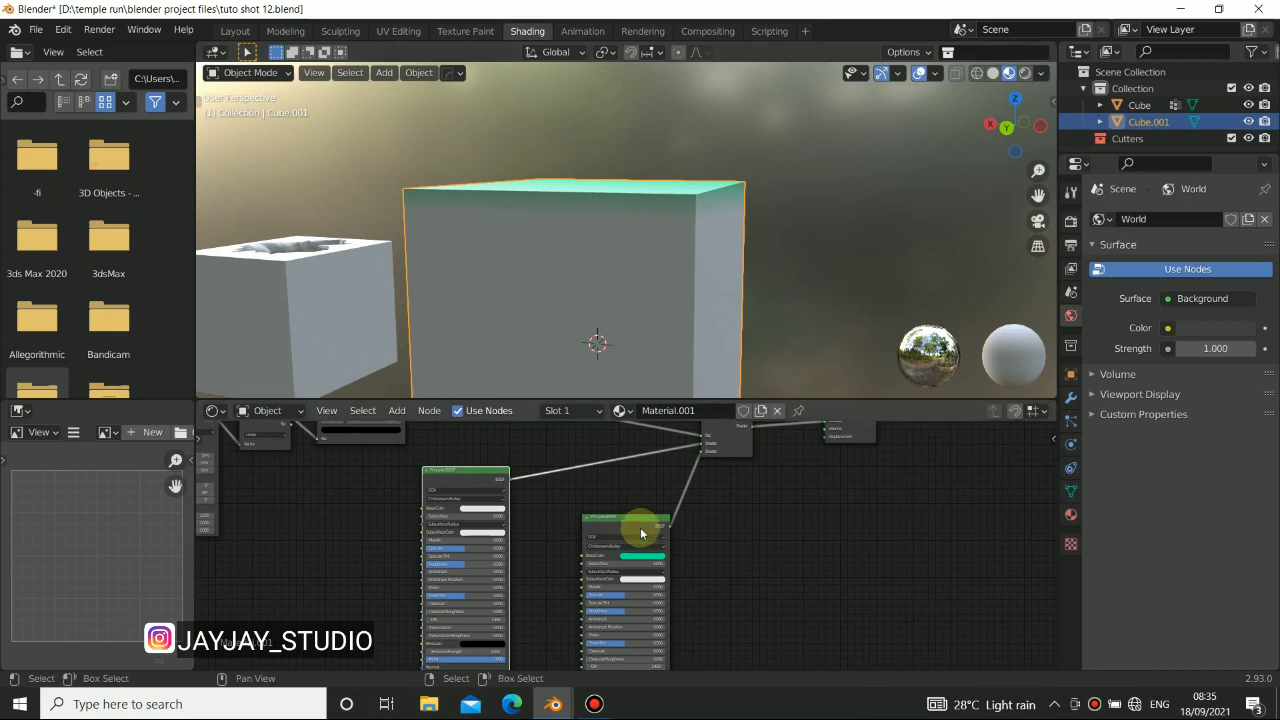
Remove the Viewer node and insert an Invert node on the link from the ColorRamp to the Mix Shader's Fac
scroll(640, 527, down, 3)
drag(669, 514, 666, 502)
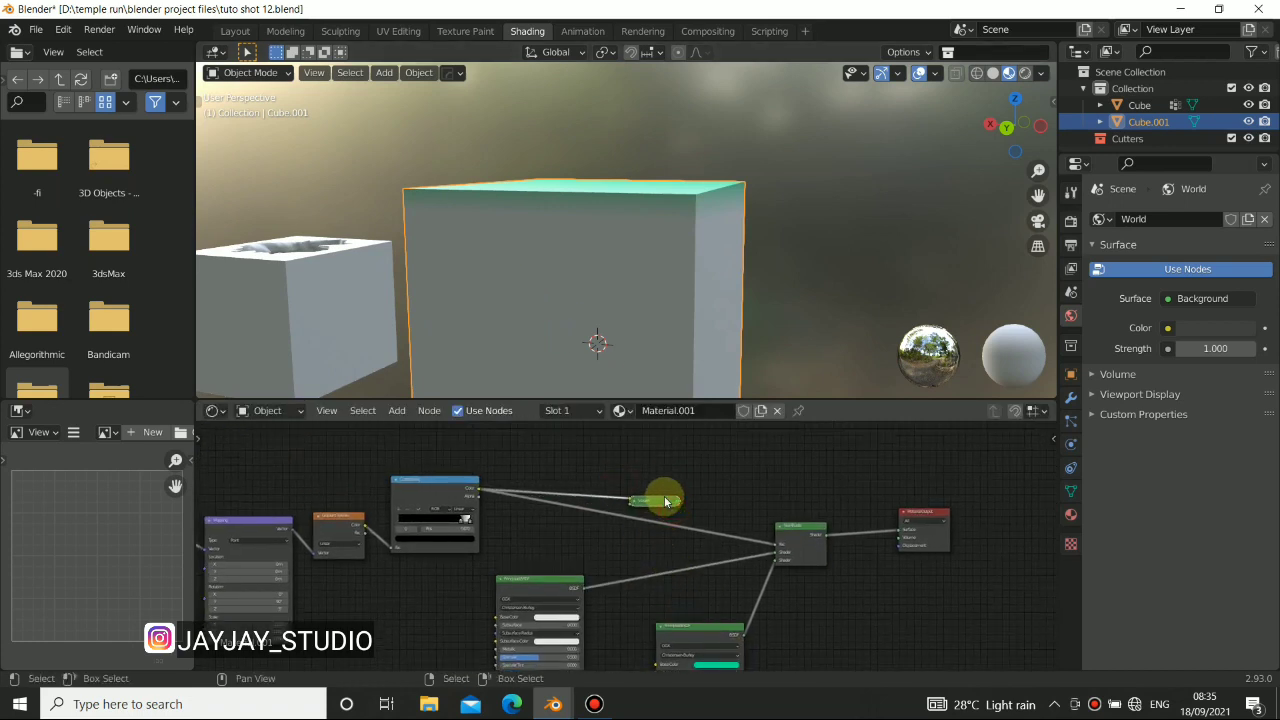
key(shift+a)
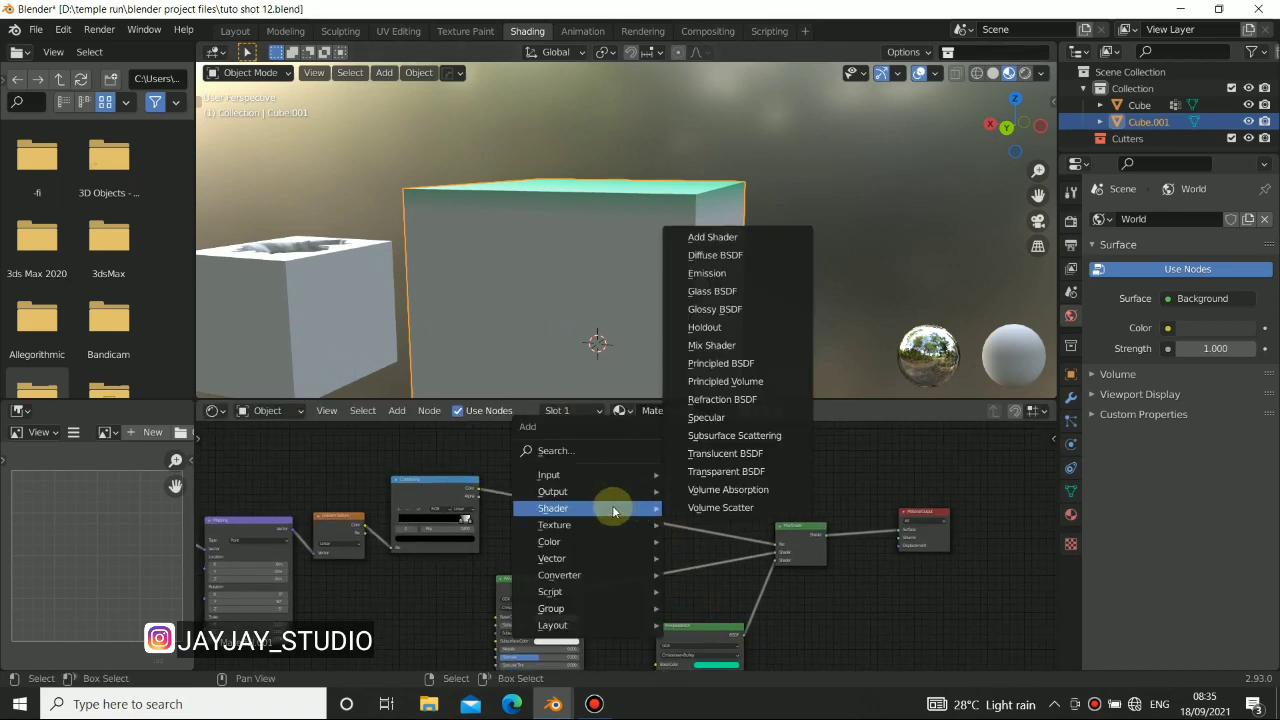
mouse_move(566, 543)
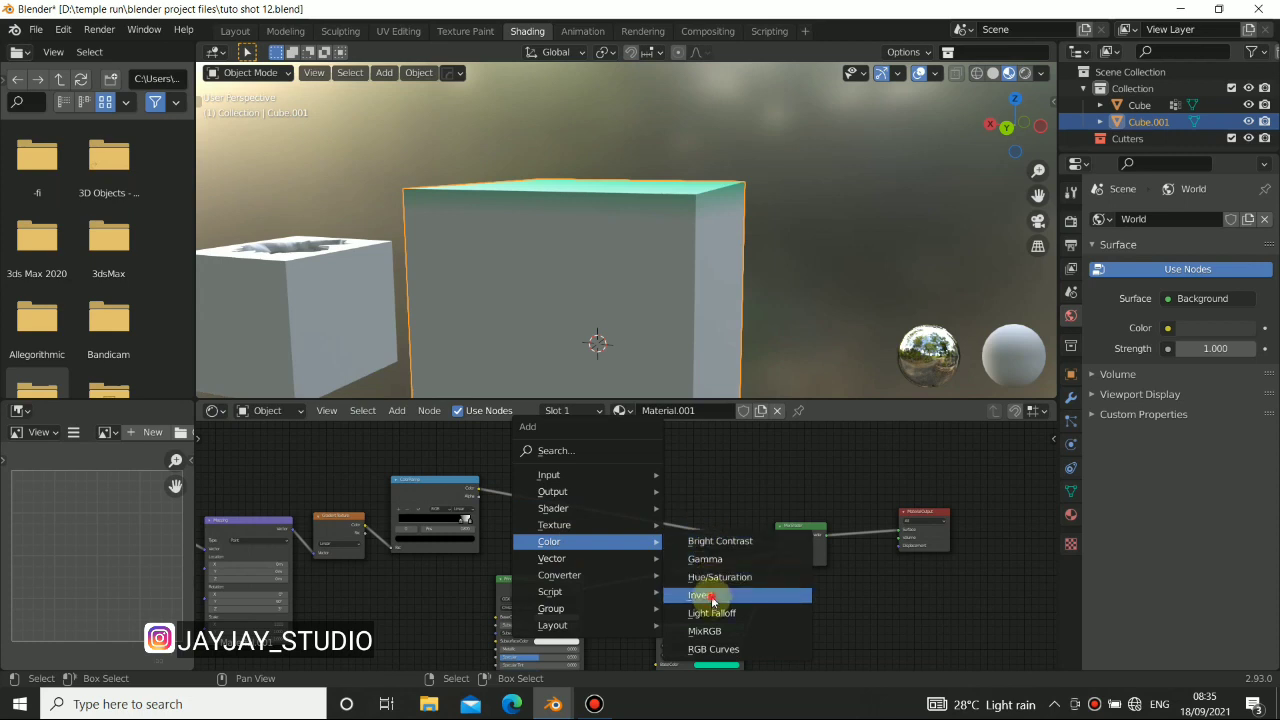
click(712, 600)
click(563, 509)
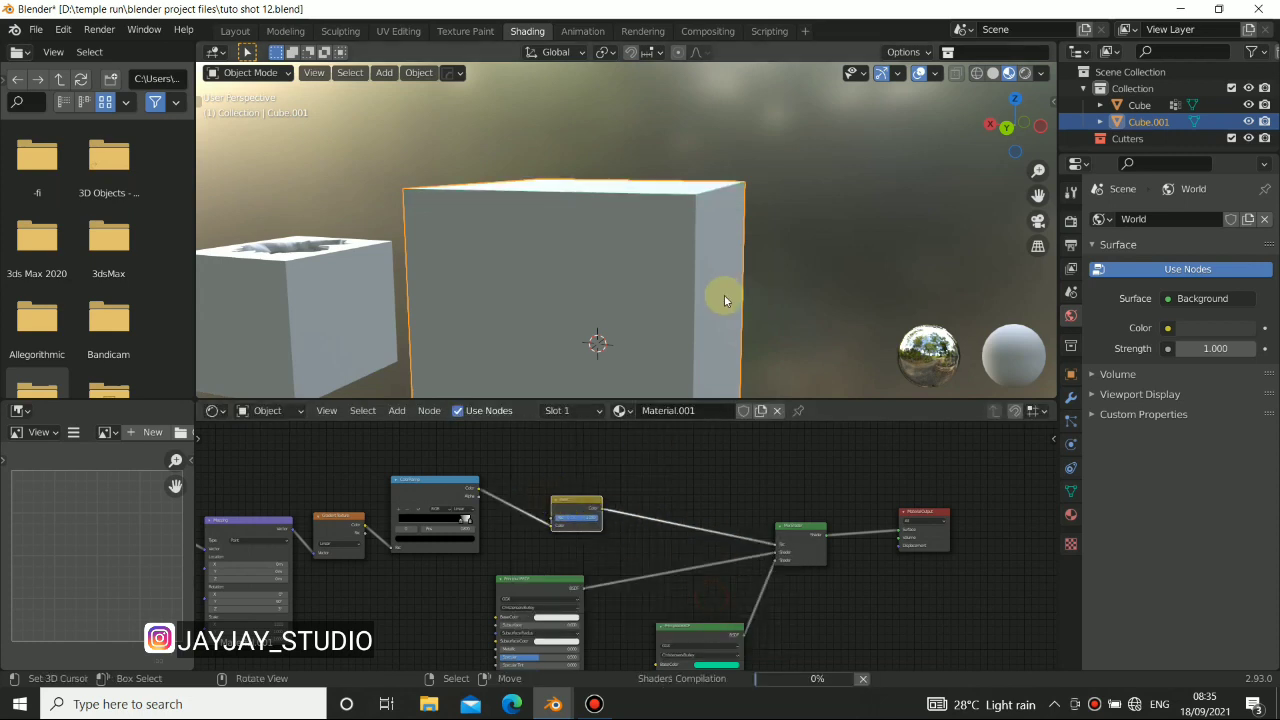
middle_drag(724, 295, 584, 307)
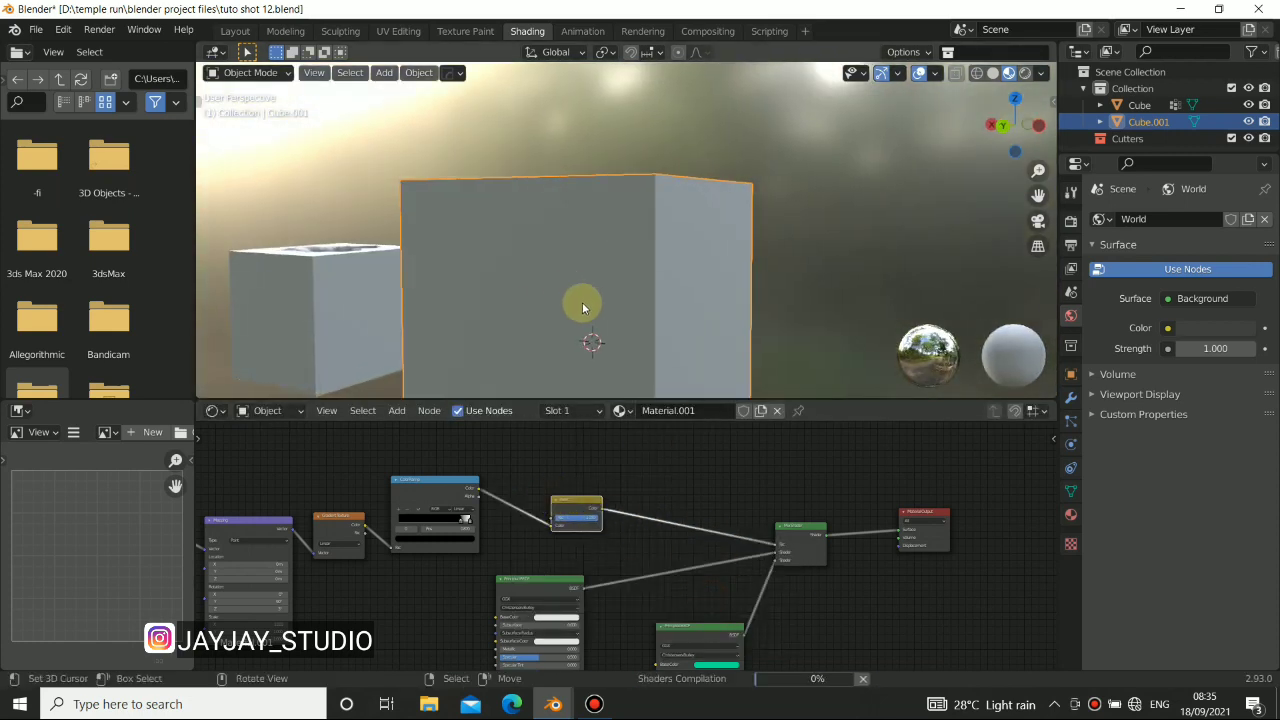
middle_drag(604, 186, 619, 226)
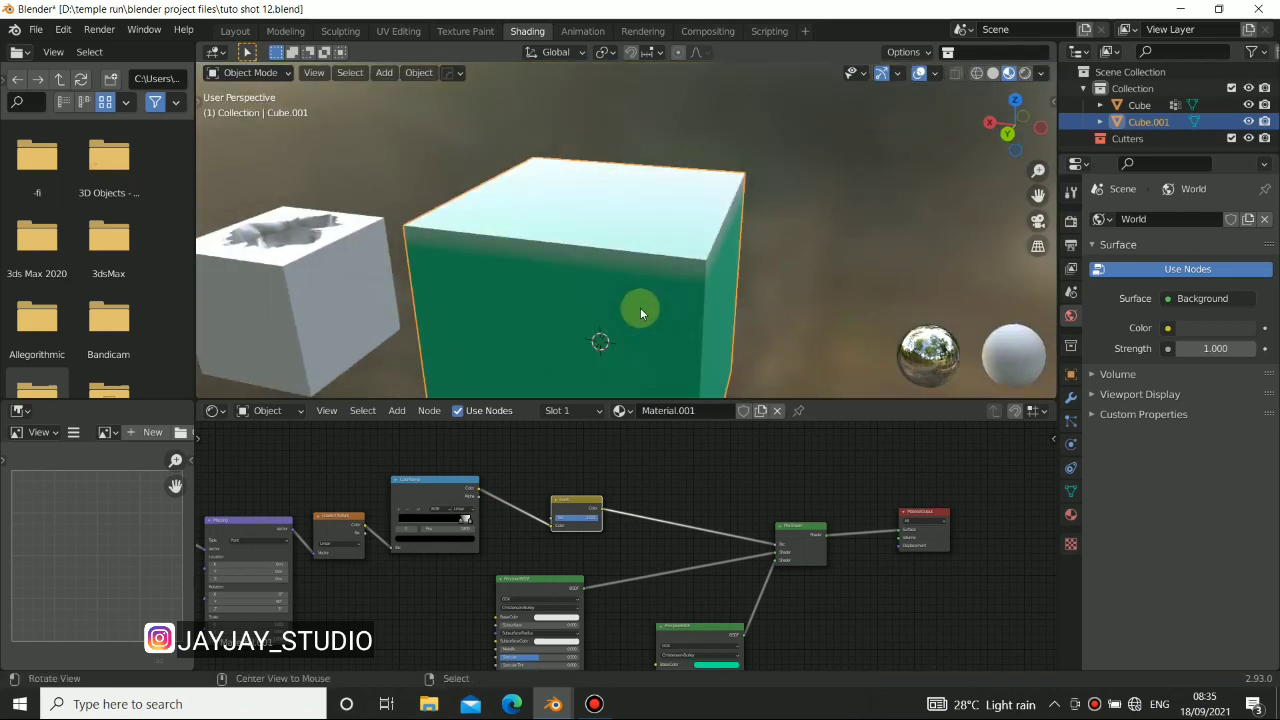
middle_drag(640, 307, 553, 473)
scroll(551, 256, down, 4)
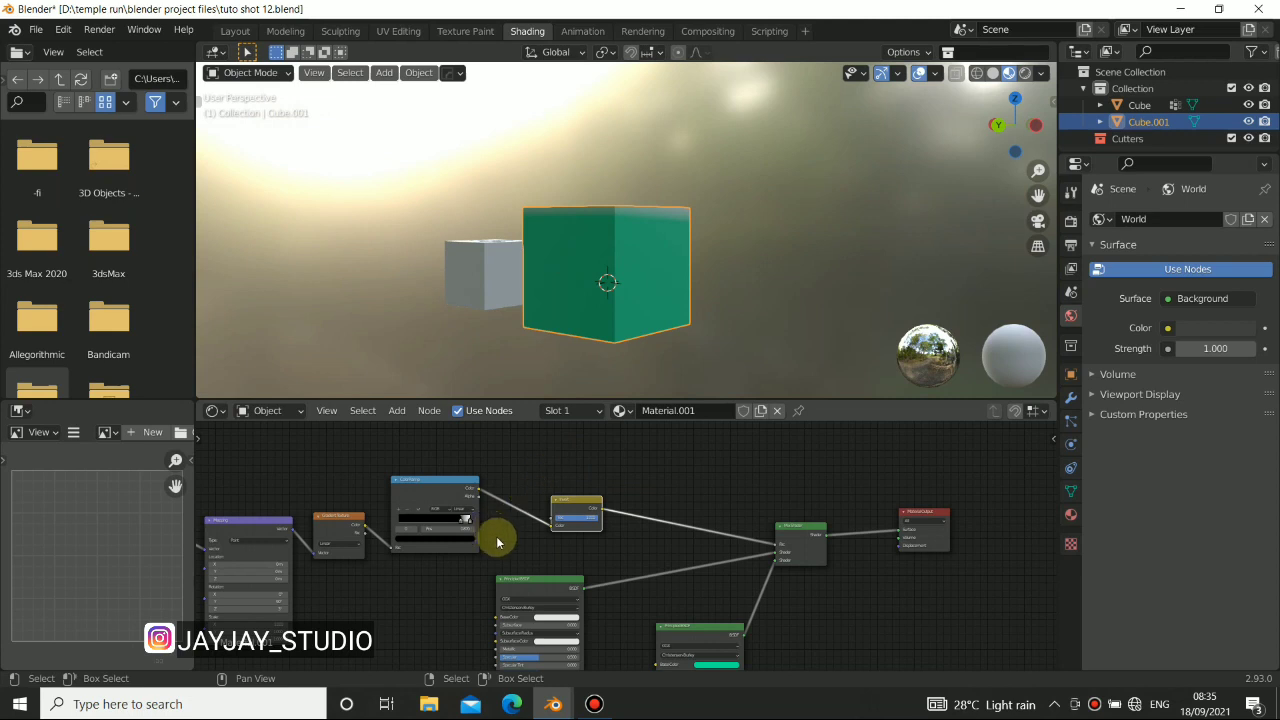
Move the ColorRamp's black stop to 0.772 and its white stop to 0.859 to widen and sharpen the upper band
scroll(497, 543, up, 5)
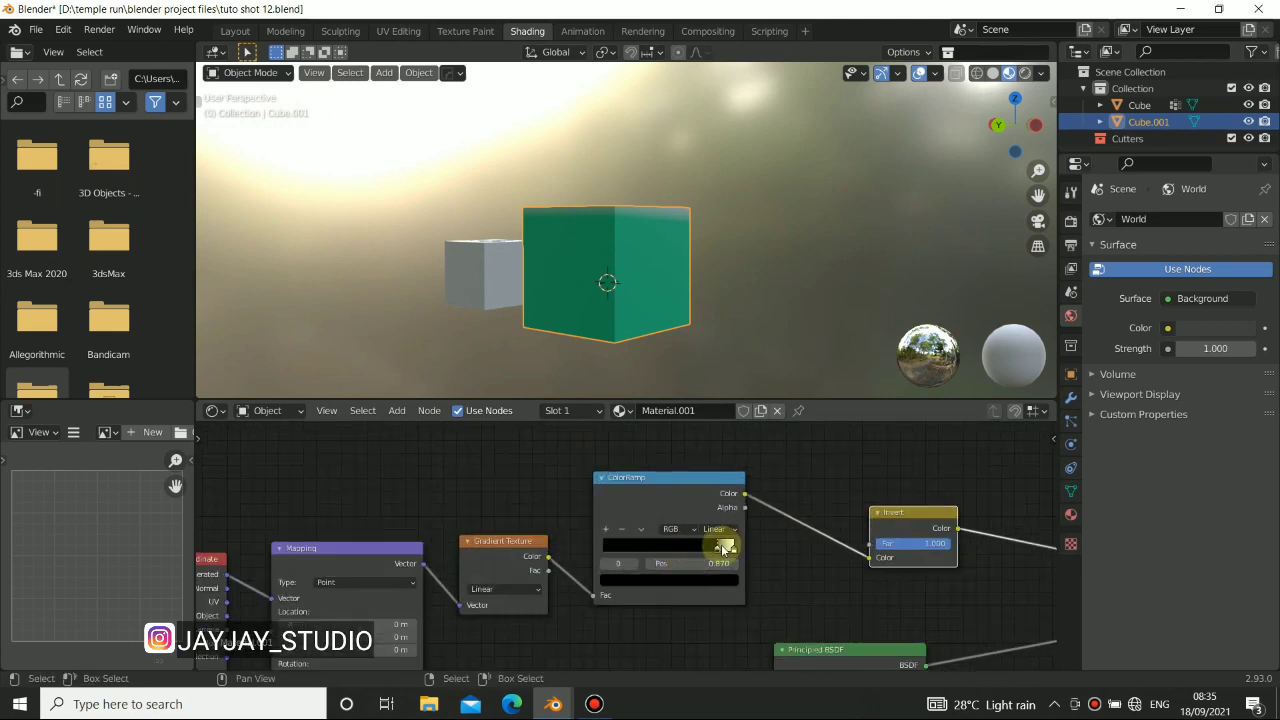
drag(705, 552, 702, 552)
middle_drag(619, 250, 595, 204)
scroll(595, 204, up, 5)
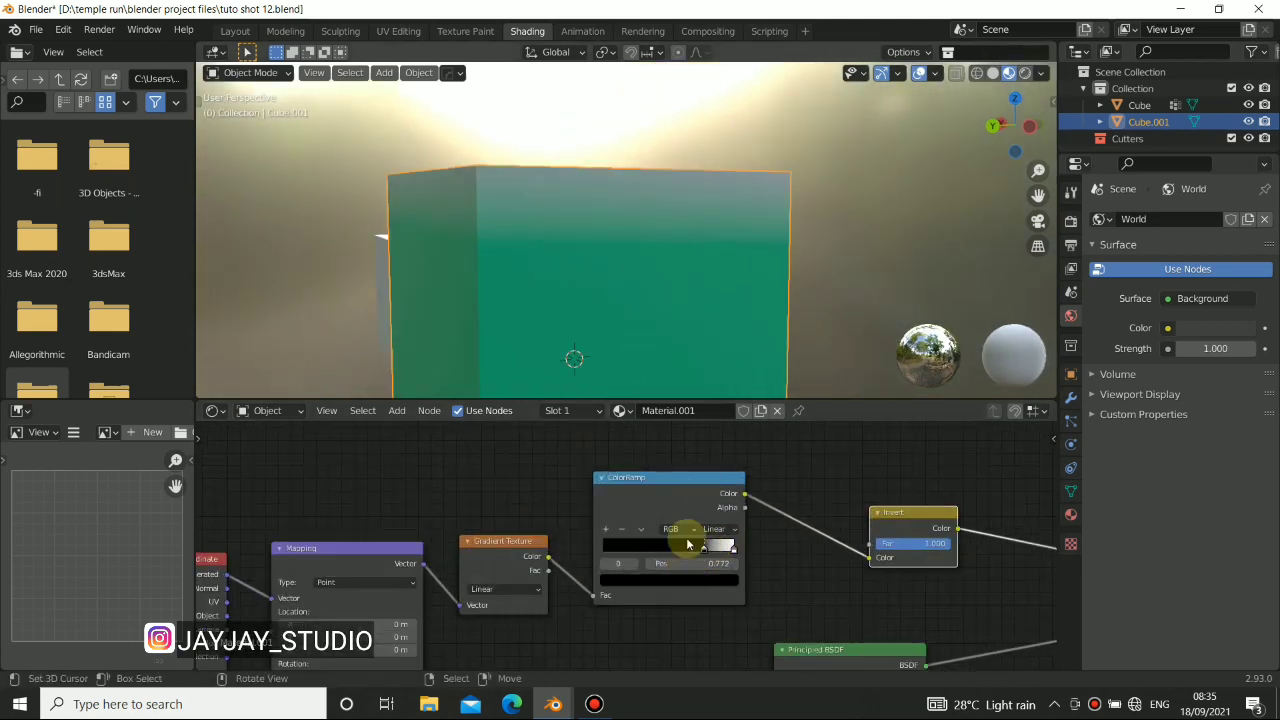
mouse_move(711, 553)
mouse_down()
mouse_move(722, 557)
mouse_move(715, 549)
mouse_up()
Examine the transition between the white band and the green sides of the cube from several angles and distances
middle_drag(600, 300, 563, 208)
scroll(563, 208, down, 5)
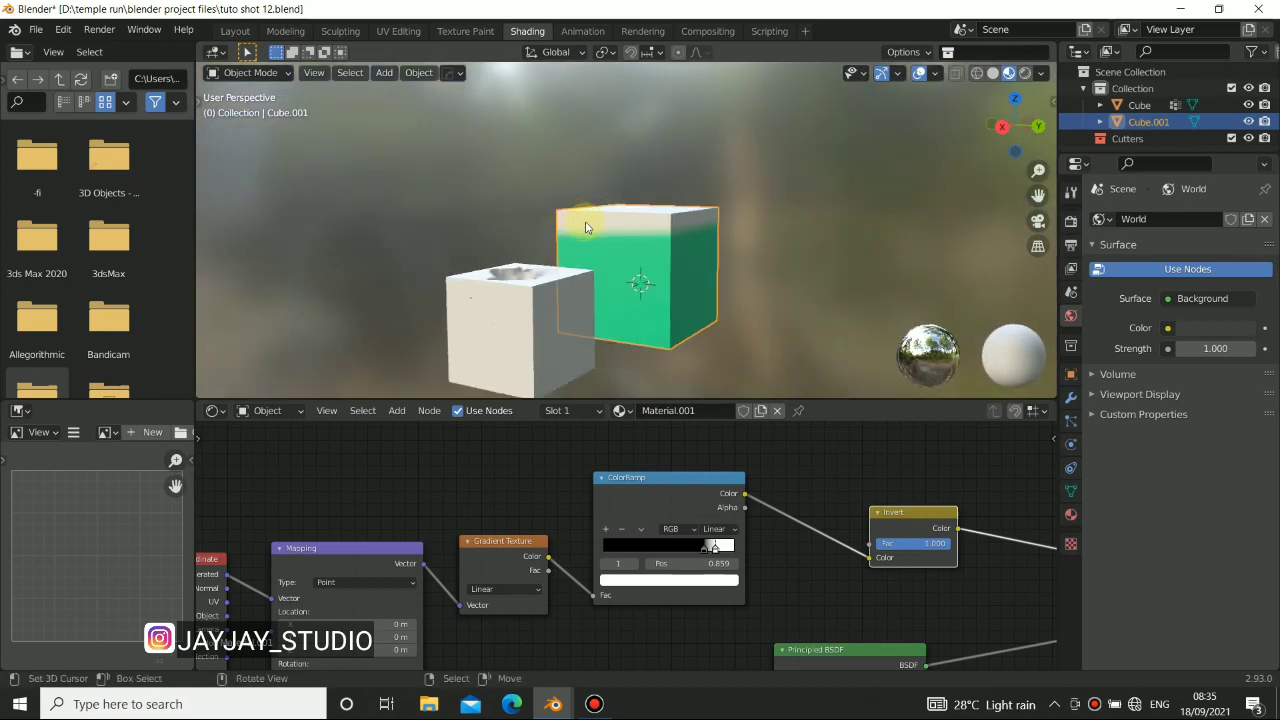
middle_drag(618, 246, 664, 206)
scroll(650, 275, up, 3)
scroll(680, 212, down, 4)
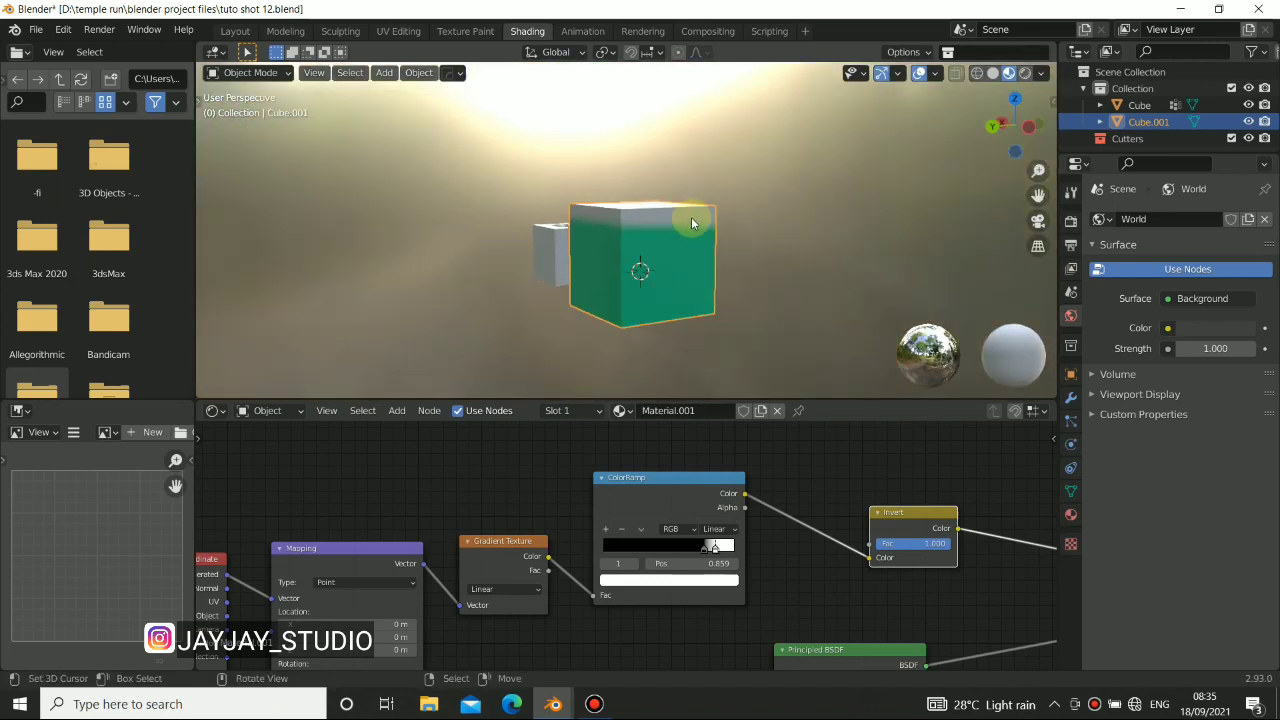
scroll(640, 235, up, 2)
scroll(660, 250, down, 1)
scroll(671, 251, down, 2)
scroll(840, 545, down, 5)
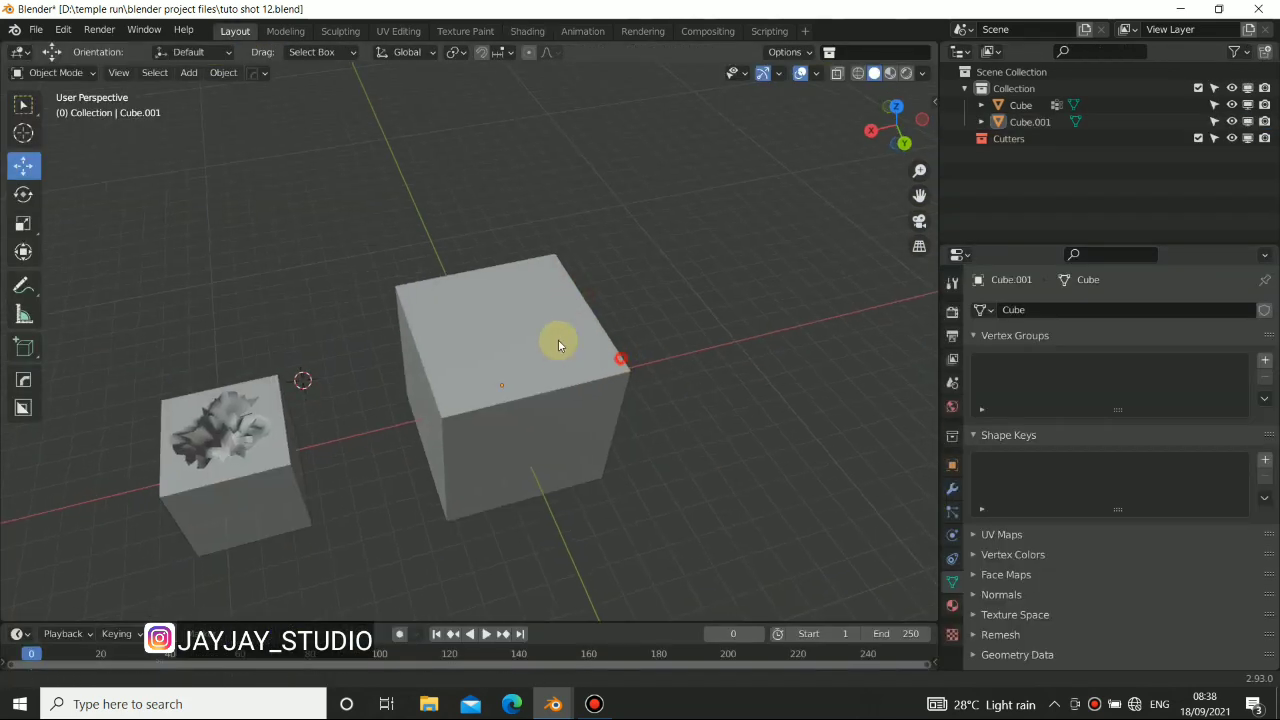
Move the larger cube along the X axis to the far side of the small cube with the hole
click(560, 340)
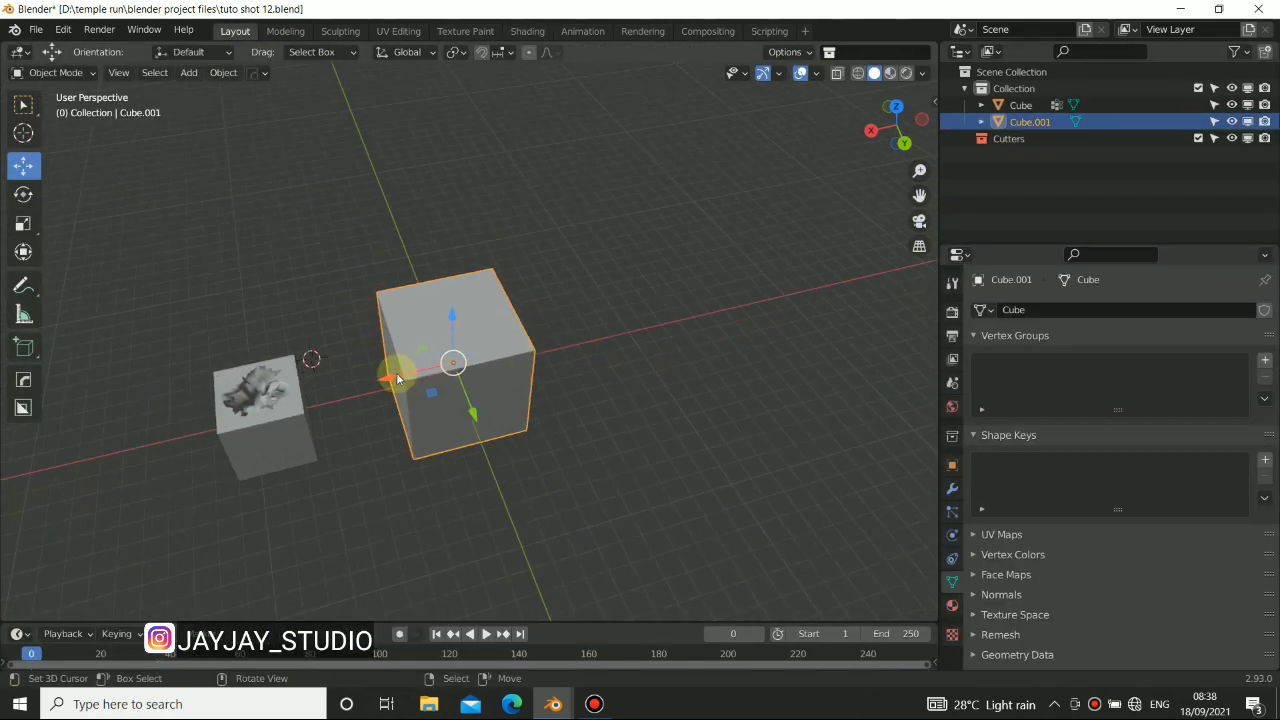
drag(397, 378, 46, 414)
middle_drag(660, 409, 491, 380)
Snap the 3D cursor to the world origin and add a plane there, scaled up well beyond the cubes' width
key(shift+s)
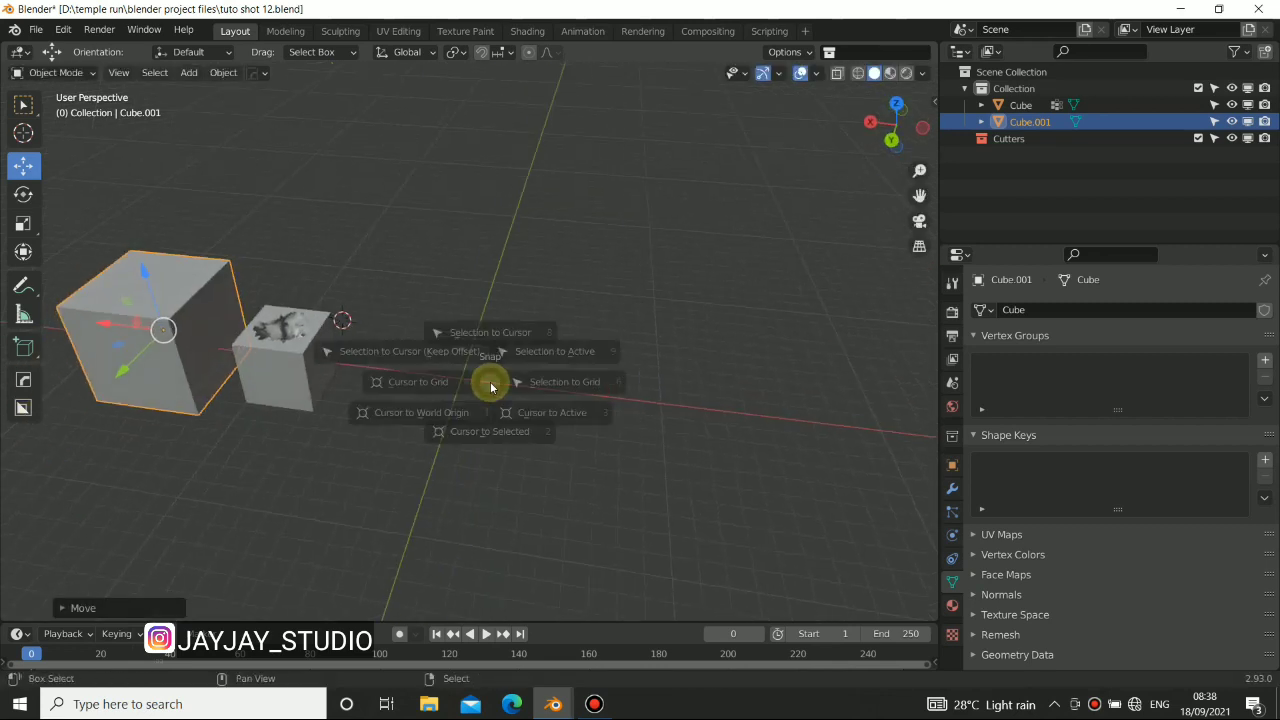
click(429, 435)
key(shift+a)
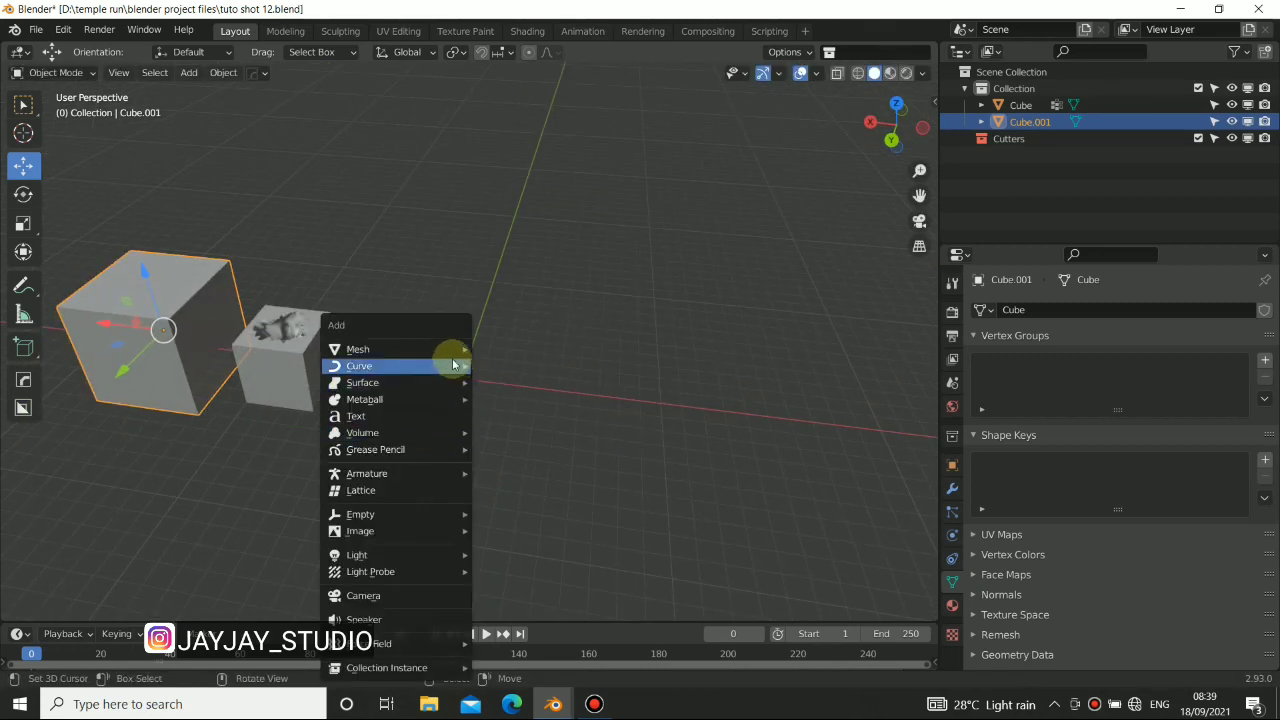
mouse_move(460, 349)
click(500, 349)
key(s)
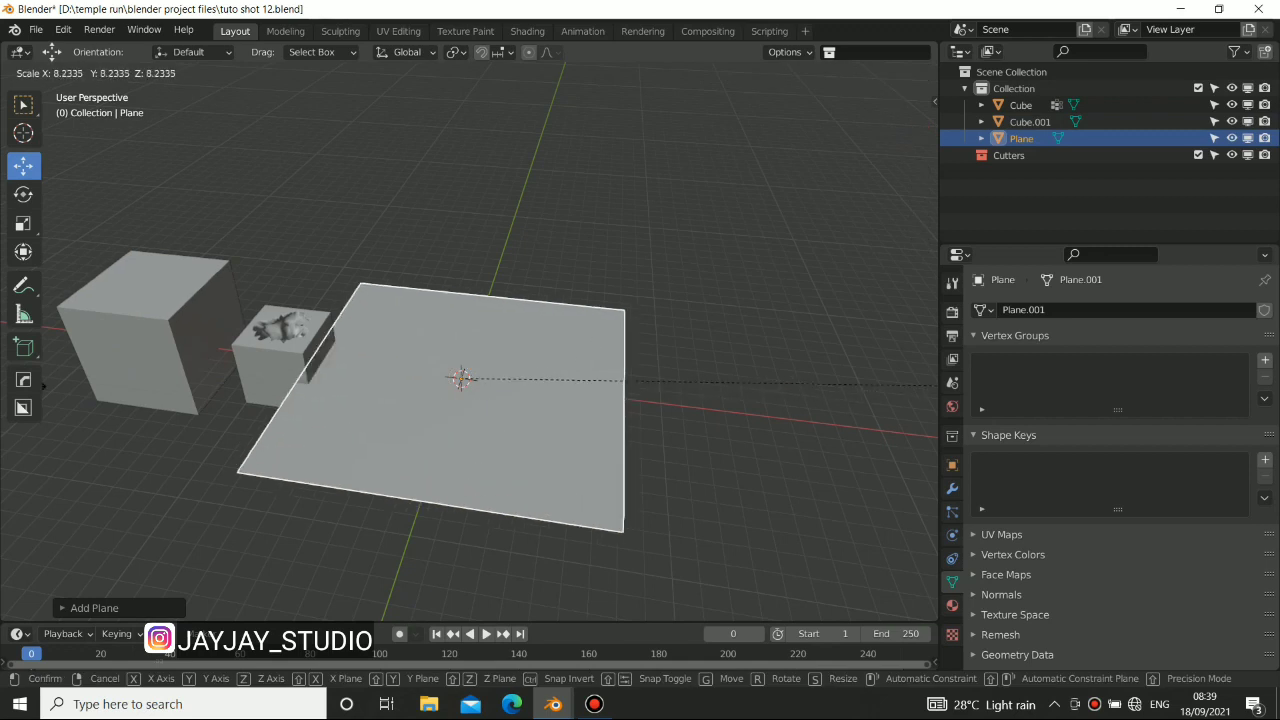
click(131, 371)
Move the plane along the X axis away from the cubes so that it lies clear of them
scroll(375, 379, down, 3)
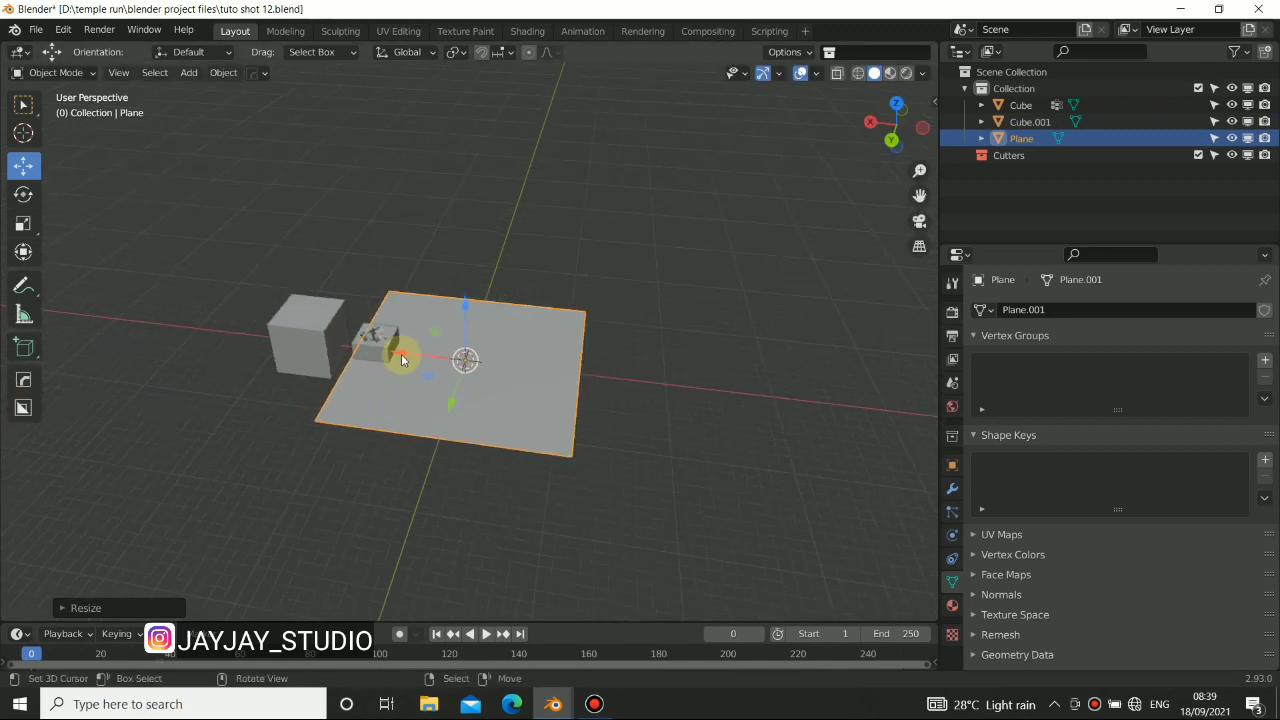
drag(402, 357, 488, 365)
mouse_move(545, 356)
middle_down()
mouse_move(563, 386)
mouse_move(548, 362)
middle_up()
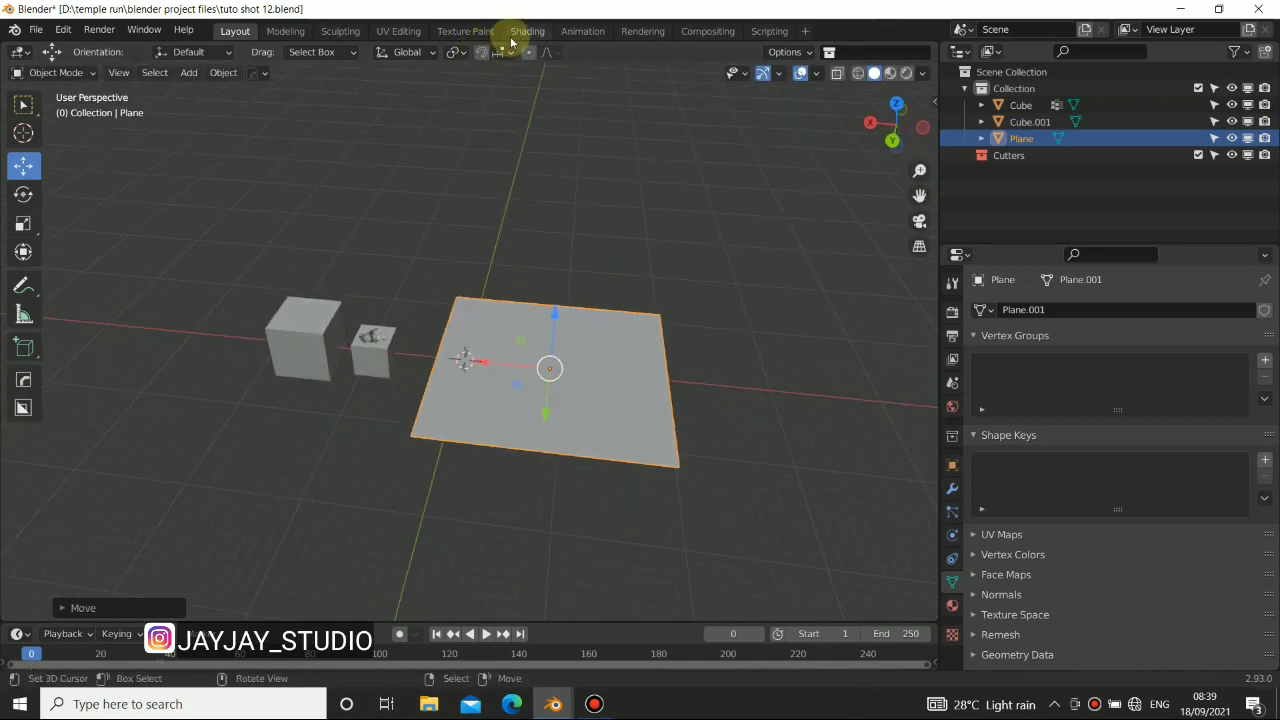
Switch to the Shading workspace and create a new material for the plane
click(524, 31)
mouse_move(628, 266)
middle_down()
mouse_move(766, 331)
mouse_move(537, 268)
mouse_move(468, 270)
middle_up()
right_click(396, 279)
right_click(698, 271)
mouse_move(552, 280)
middle_down()
mouse_move(549, 307)
mouse_move(523, 294)
mouse_move(547, 282)
mouse_move(517, 266)
mouse_move(583, 274)
mouse_move(526, 254)
mouse_move(575, 278)
middle_up()
scroll(543, 283, up, 3)
click(648, 411)
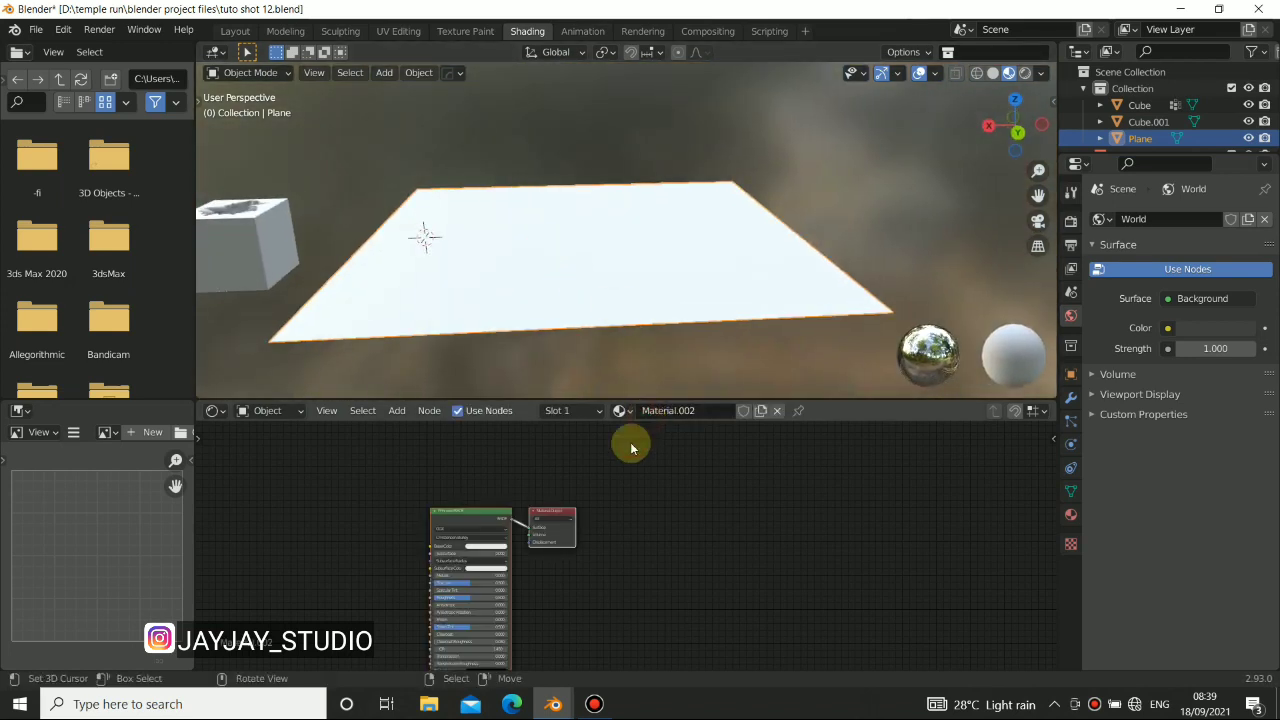
Add a Voronoi Texture node to the plane's material, placed well before the Principled BSDF
middle_drag(397, 486, 733, 494)
middle_drag(594, 551, 544, 521)
key(shift+a)
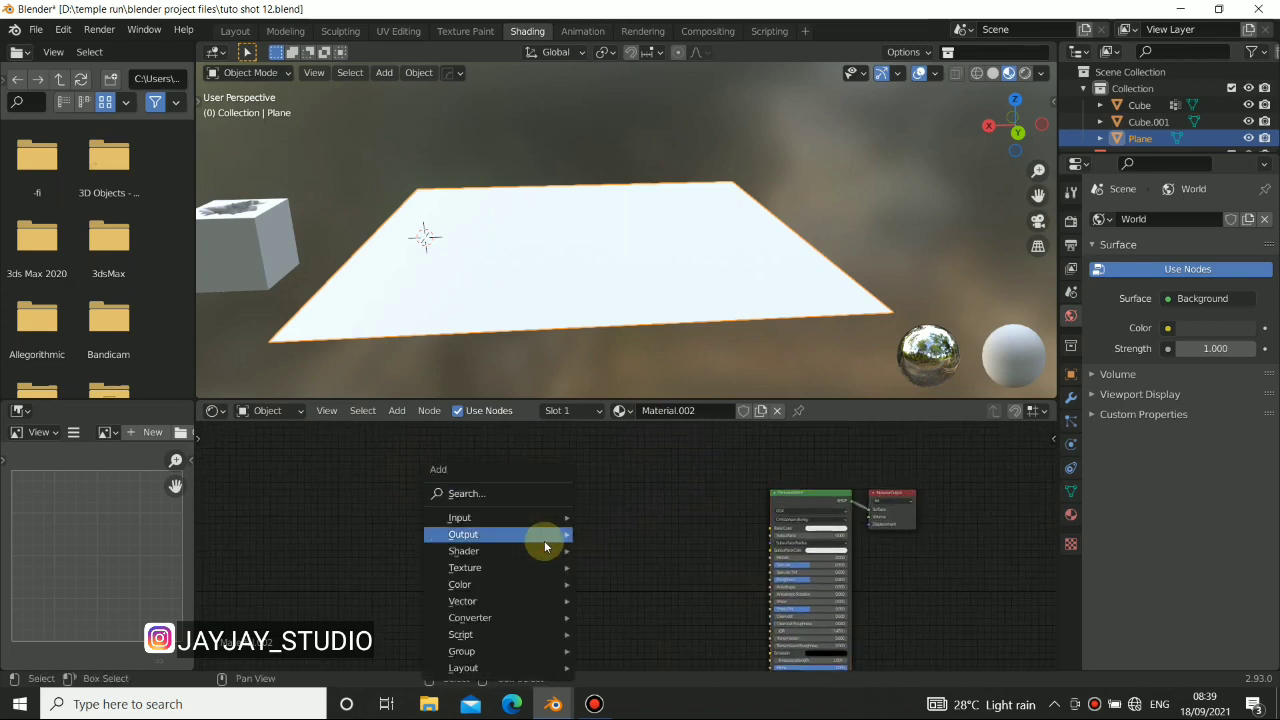
mouse_move(511, 569)
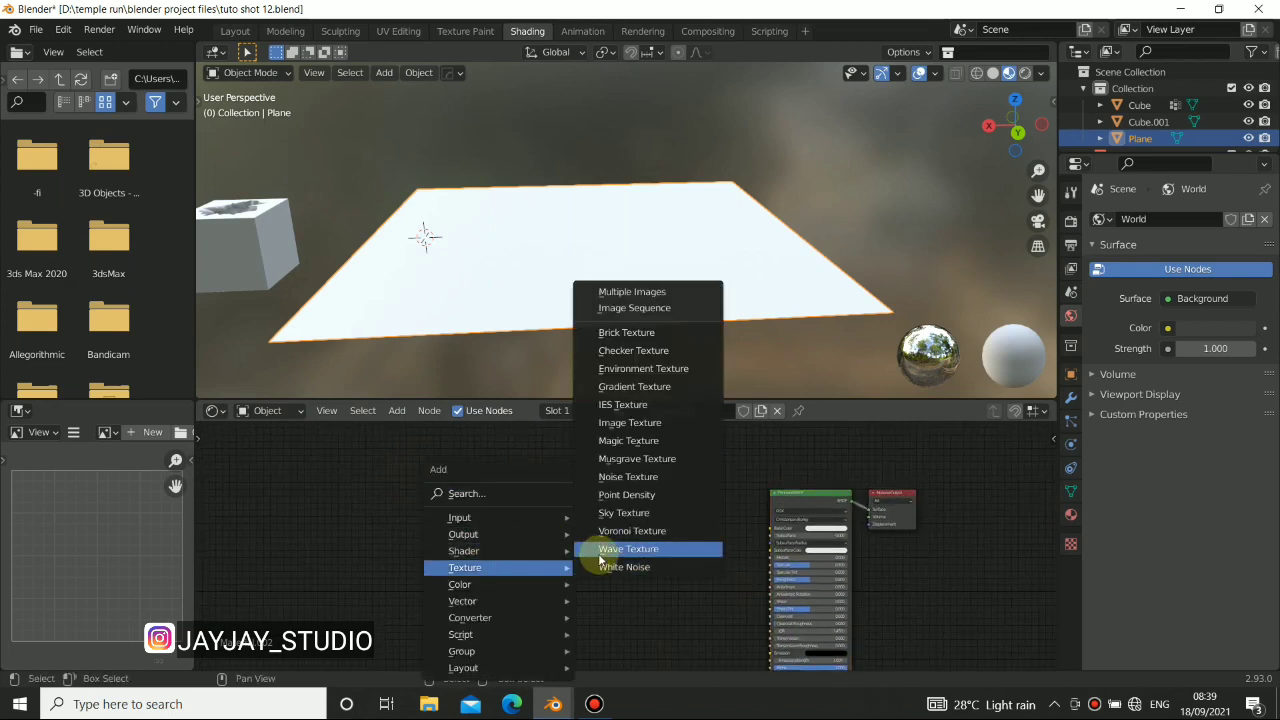
click(630, 530)
click(580, 518)
scroll(561, 530, up, 3)
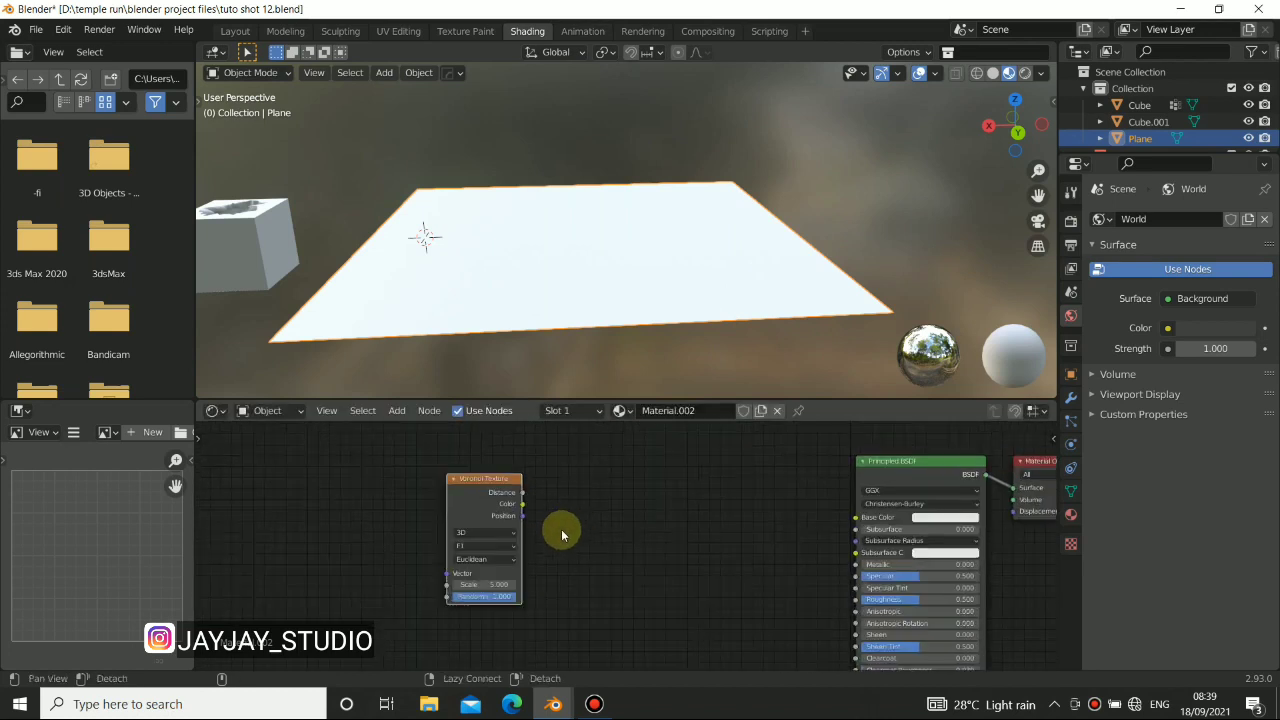
Set the Voronoi Texture to 4D with Distance to Edge as its feature output and preview it on the plane
alt+drag(561, 529, 630, 486)
click(555, 490)
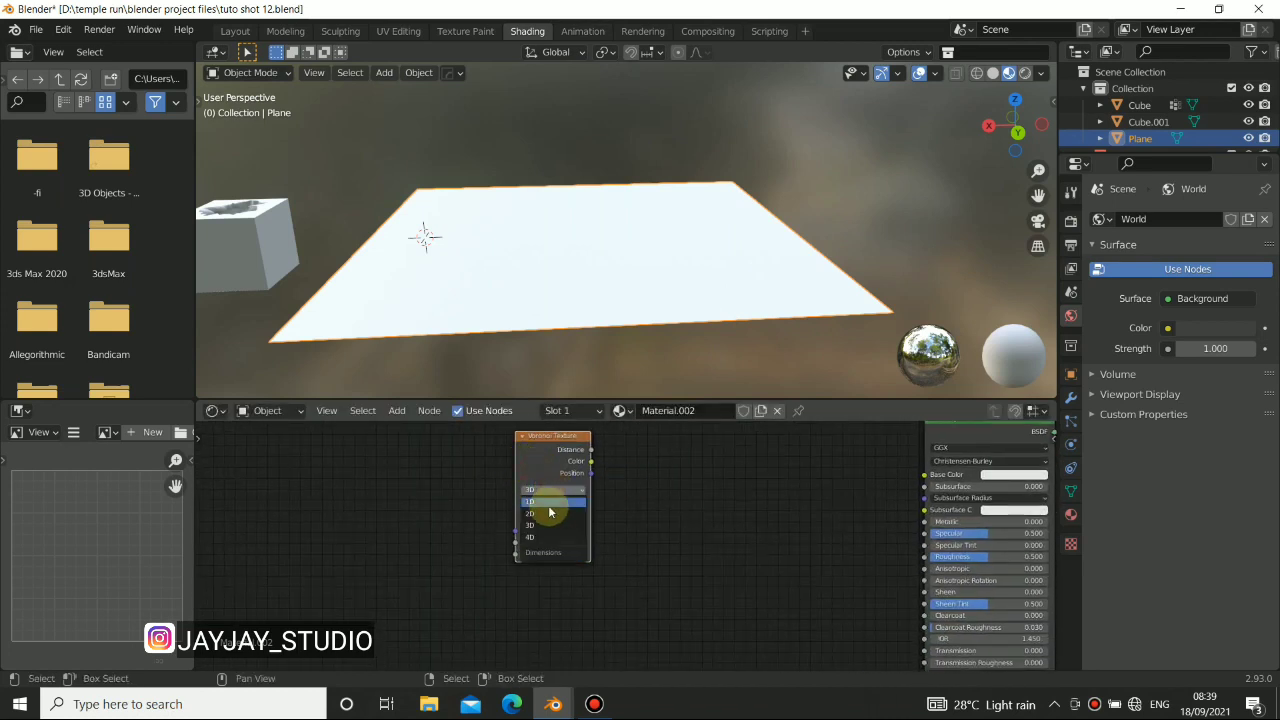
click(547, 538)
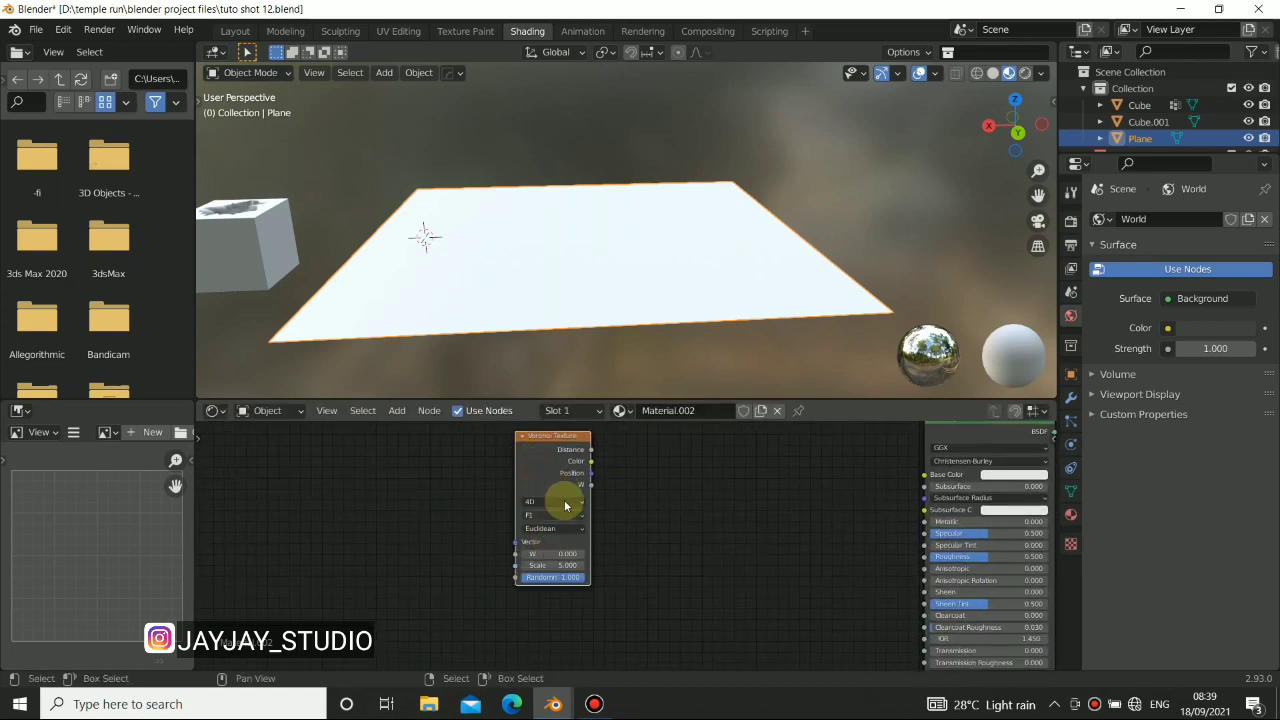
scroll(560, 495, up, 3)
click(502, 500)
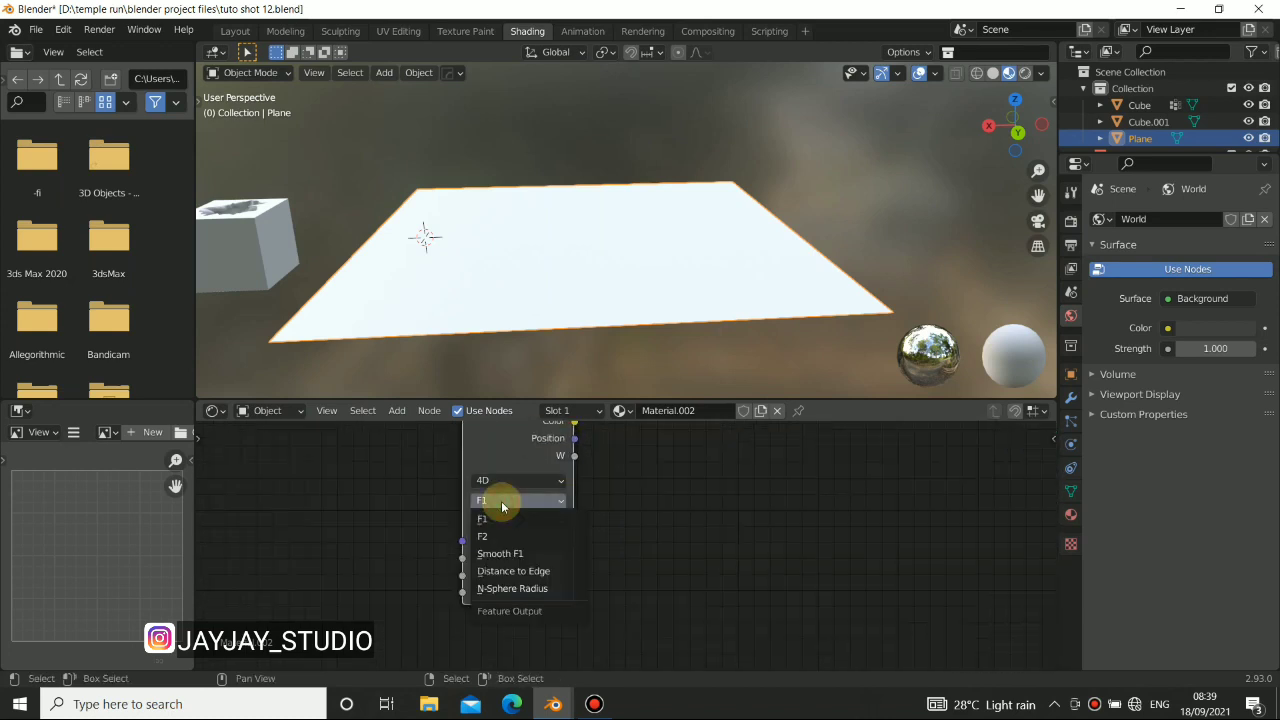
click(508, 571)
middle_drag(637, 540, 663, 618)
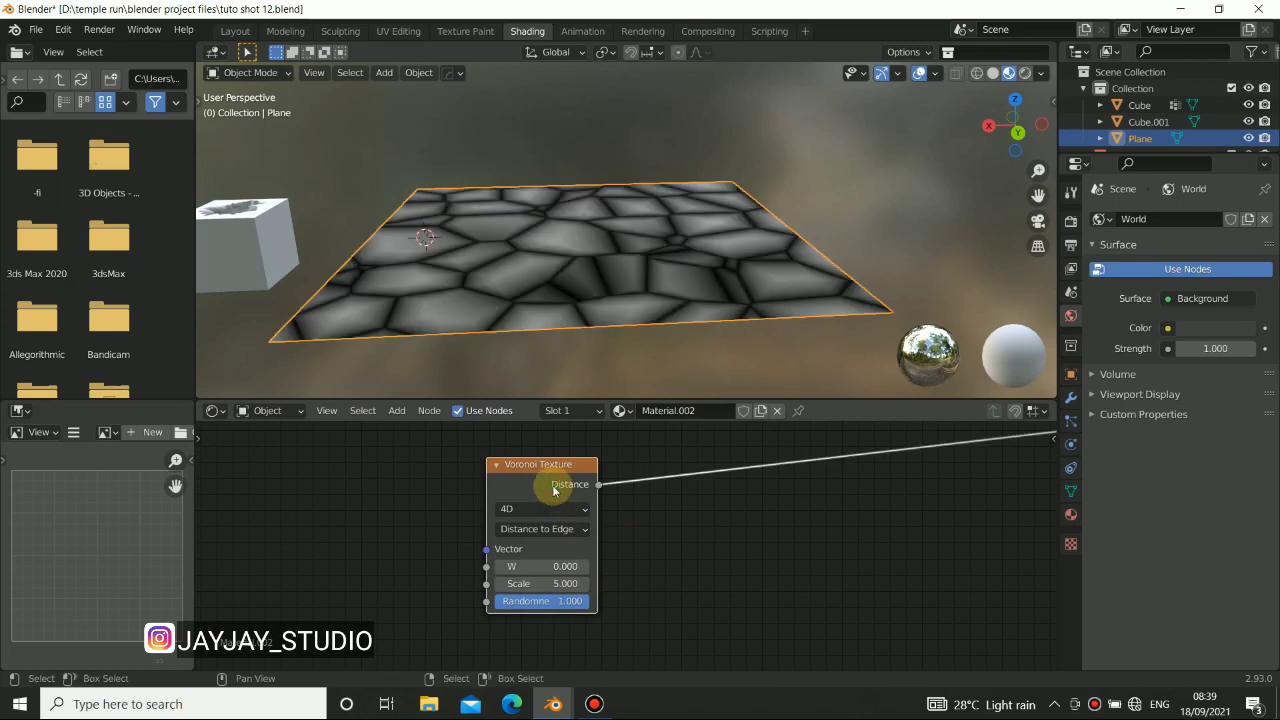
middle_drag(497, 211, 650, 285)
Feed the Voronoi Texture from new Texture Coordinate and Mapping nodes and raise its scale to 12.2
drag(548, 487, 658, 491)
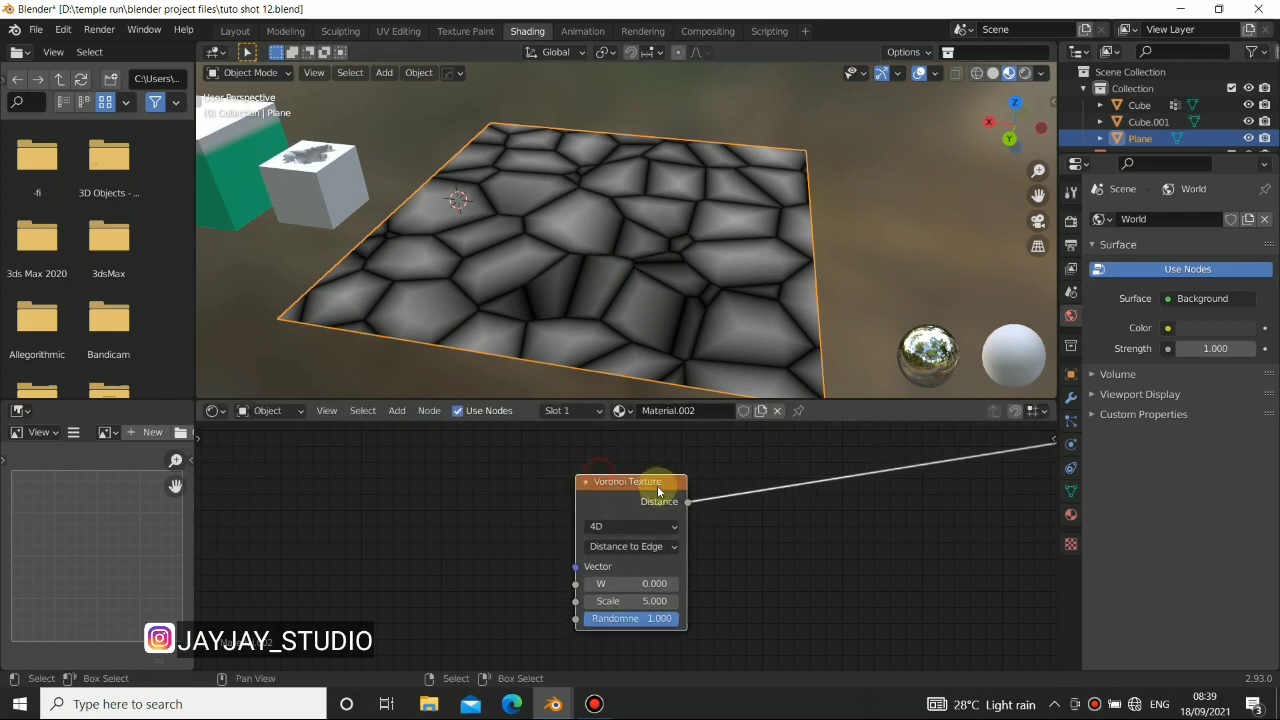
key(ctrl+t)
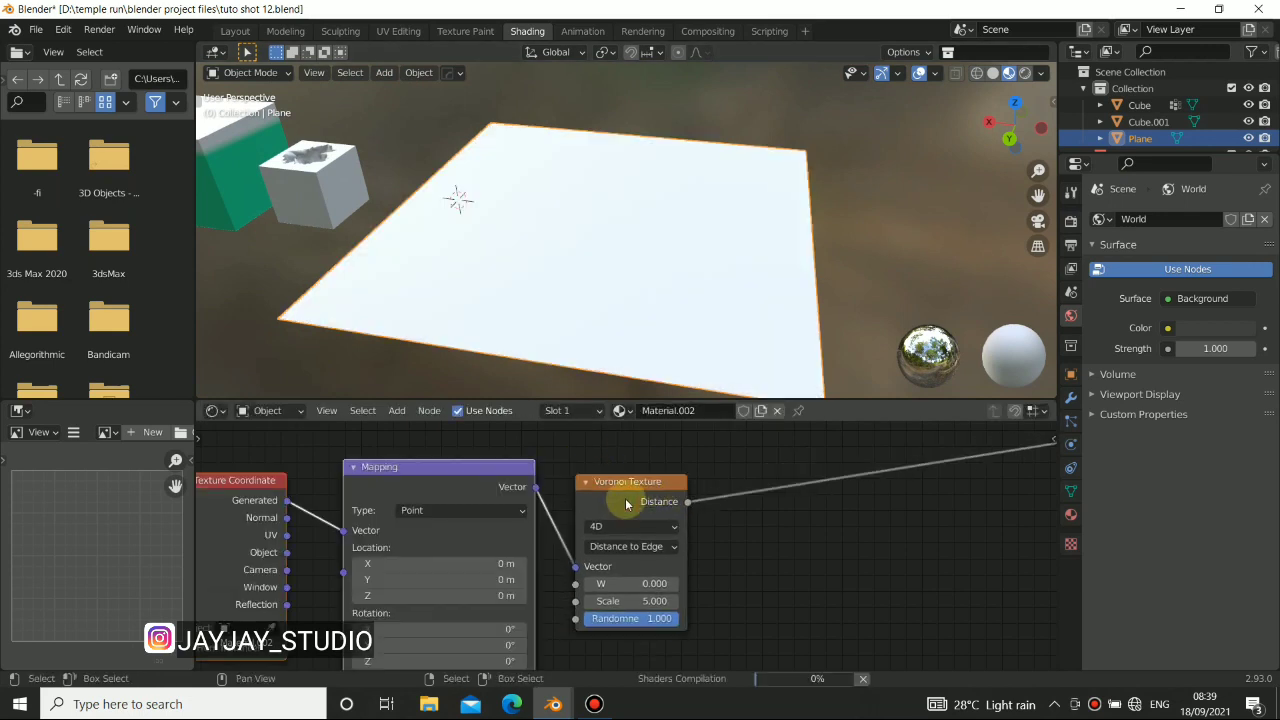
scroll(517, 566, down, 3)
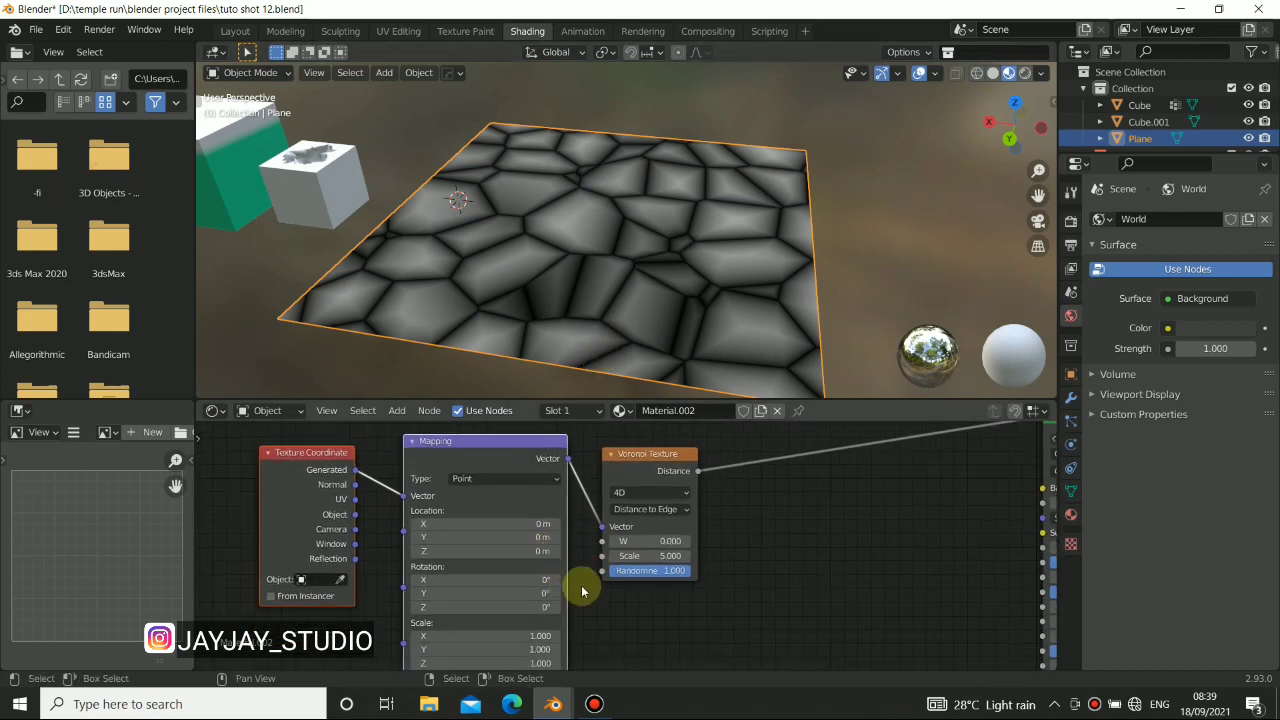
drag(649, 556, 724, 556)
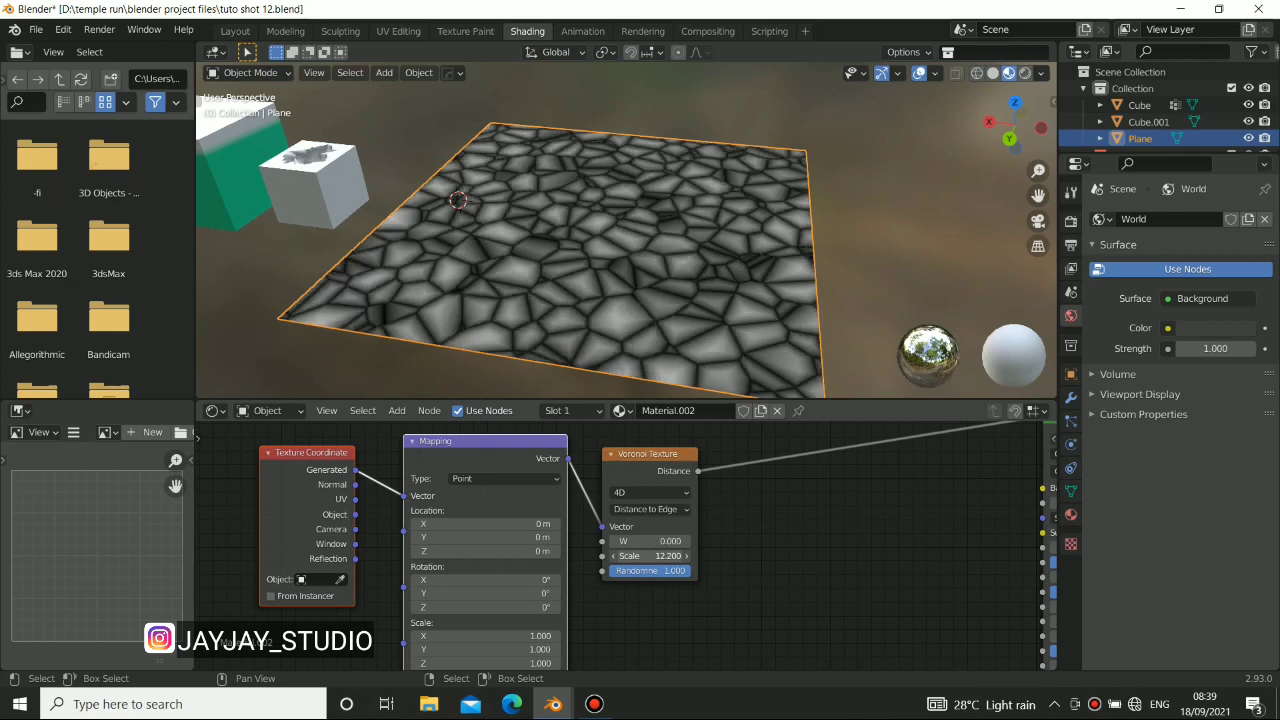
middle_drag(651, 229, 585, 300)
middle_drag(615, 390, 990, 255)
scroll(647, 191, up, 5)
Switch to the temple run vfx shot 12 project, examine the cracked ground around the hole, and return to tuto shot 12
mouse_move(548, 712)
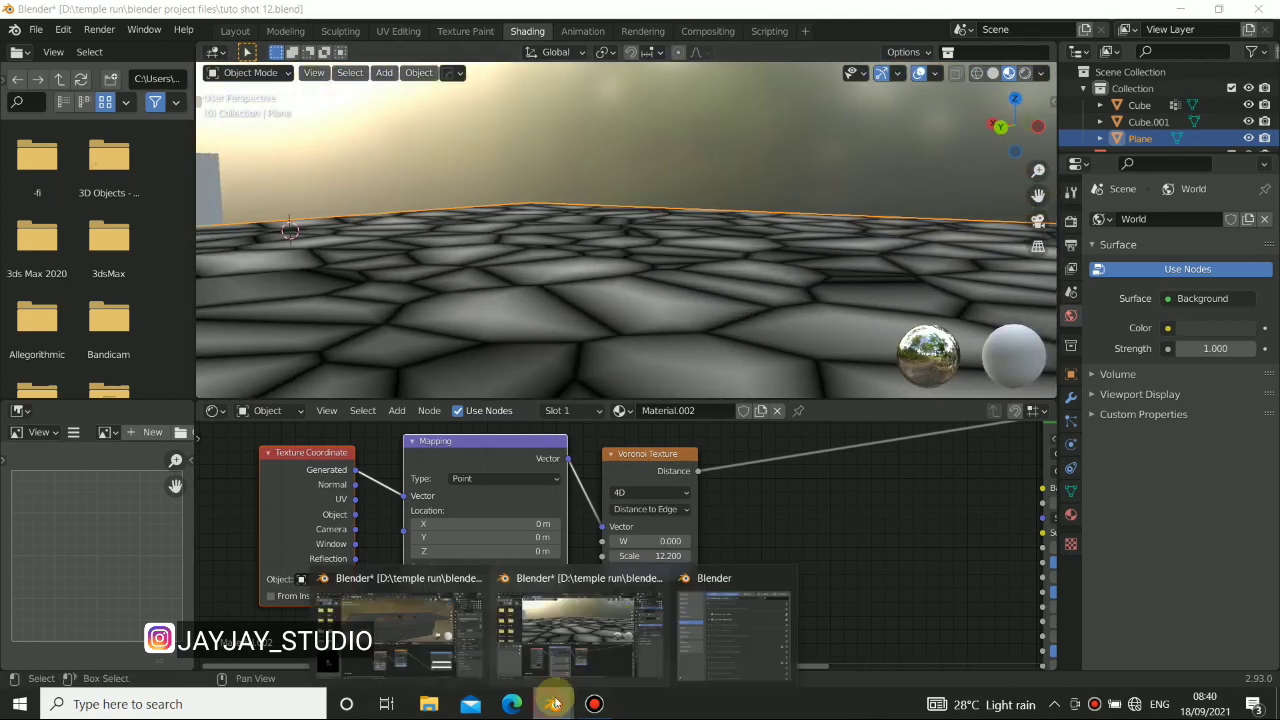
click(568, 645)
scroll(655, 217, up, 10)
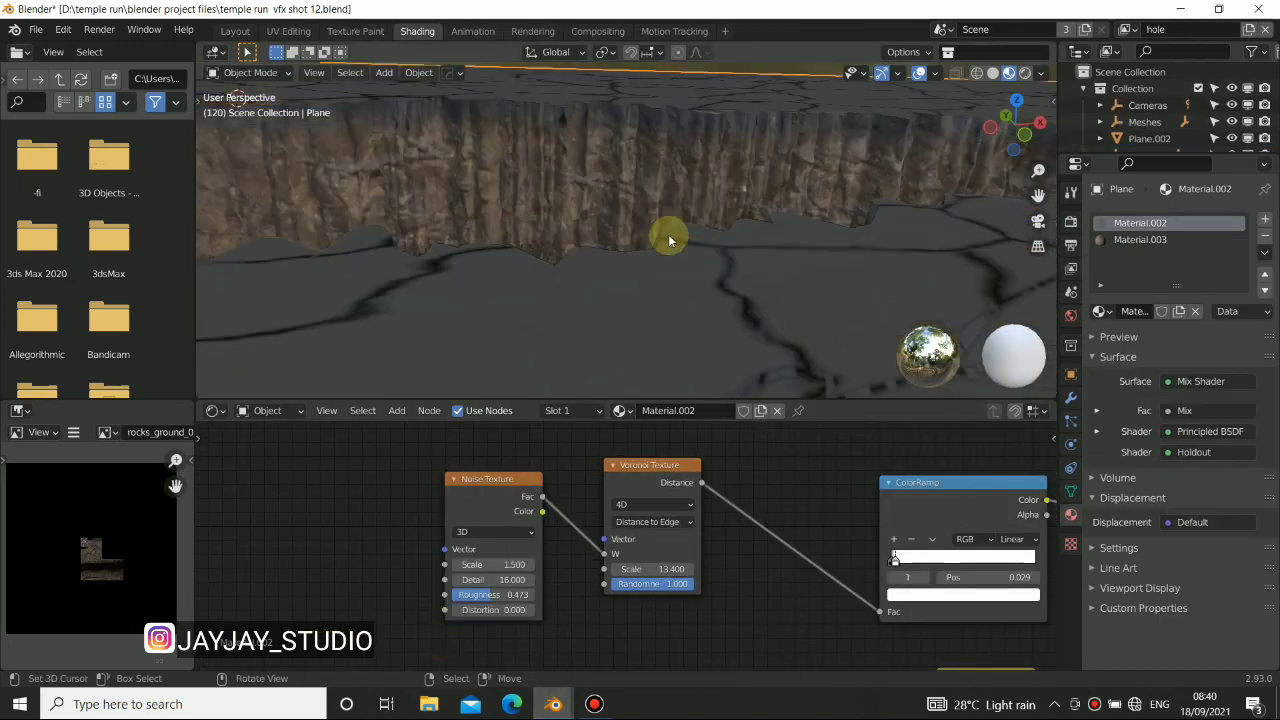
scroll(656, 307, down, 6)
middle_drag(728, 334, 633, 231)
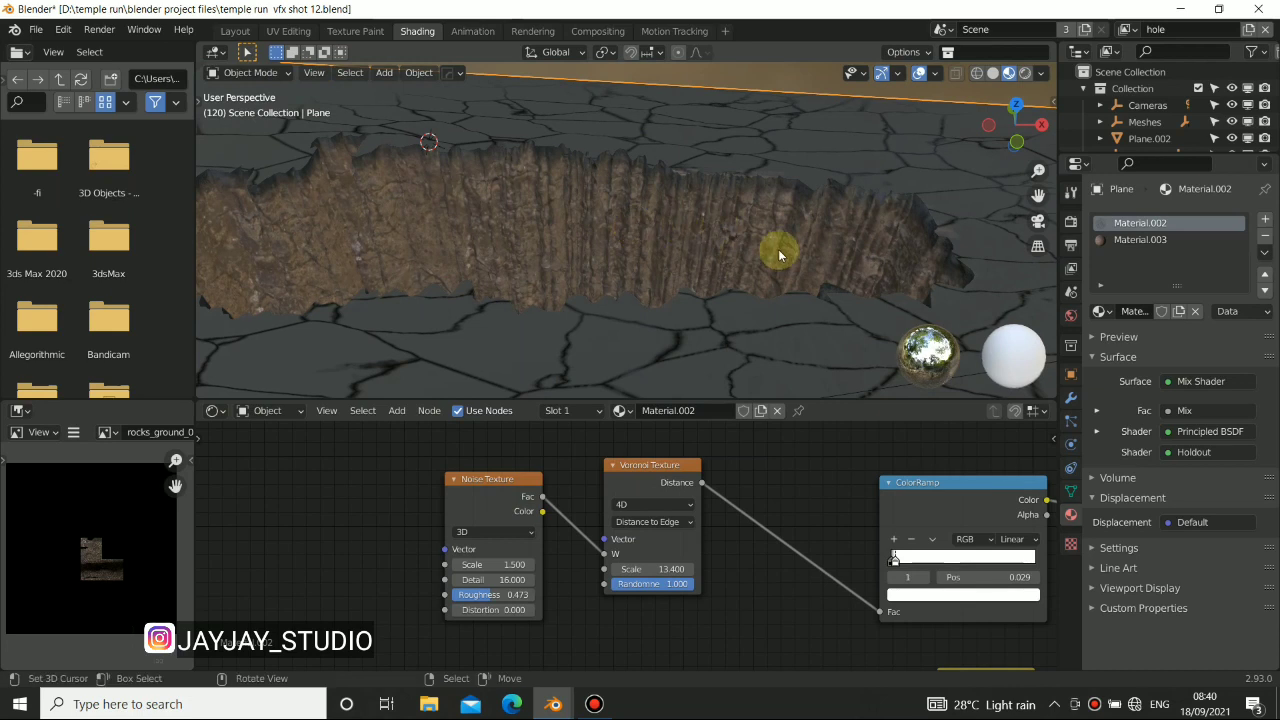
mouse_move(779, 250)
alt+mouse_down()
mouse_move(746, 243)
mouse_move(778, 229)
alt+mouse_up()
scroll(778, 240, up, 3)
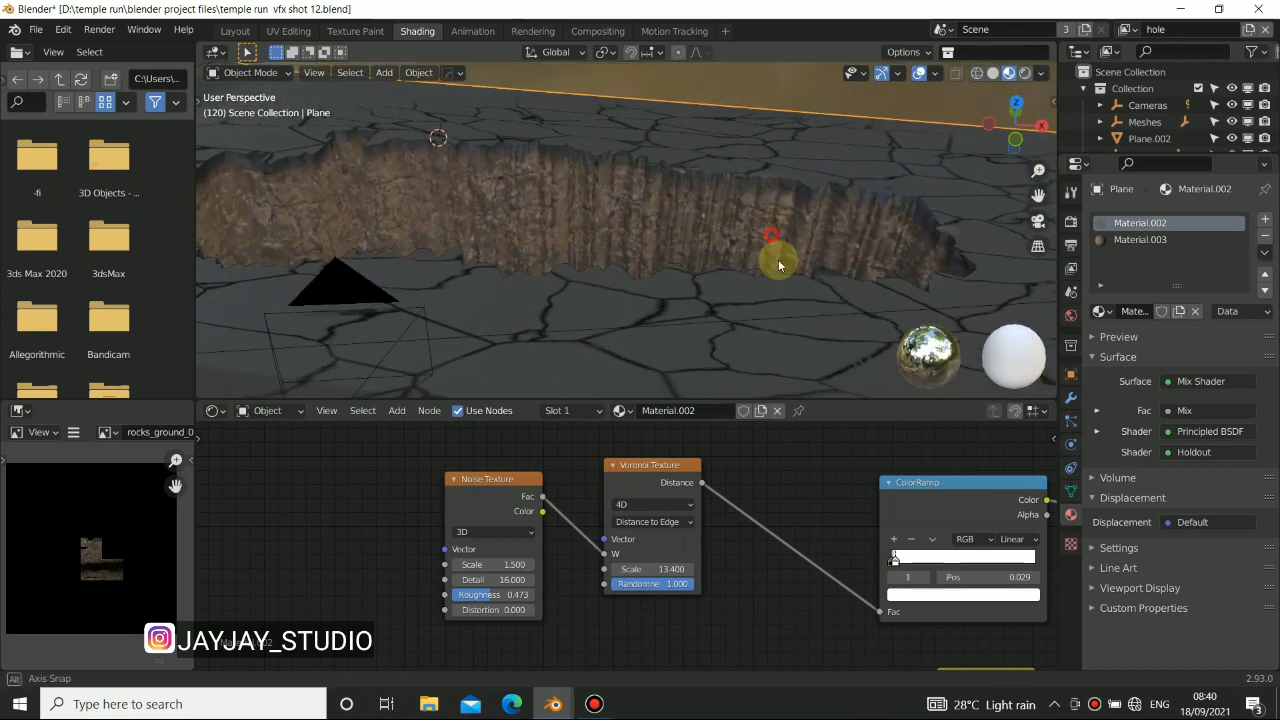
mouse_move(560, 695)
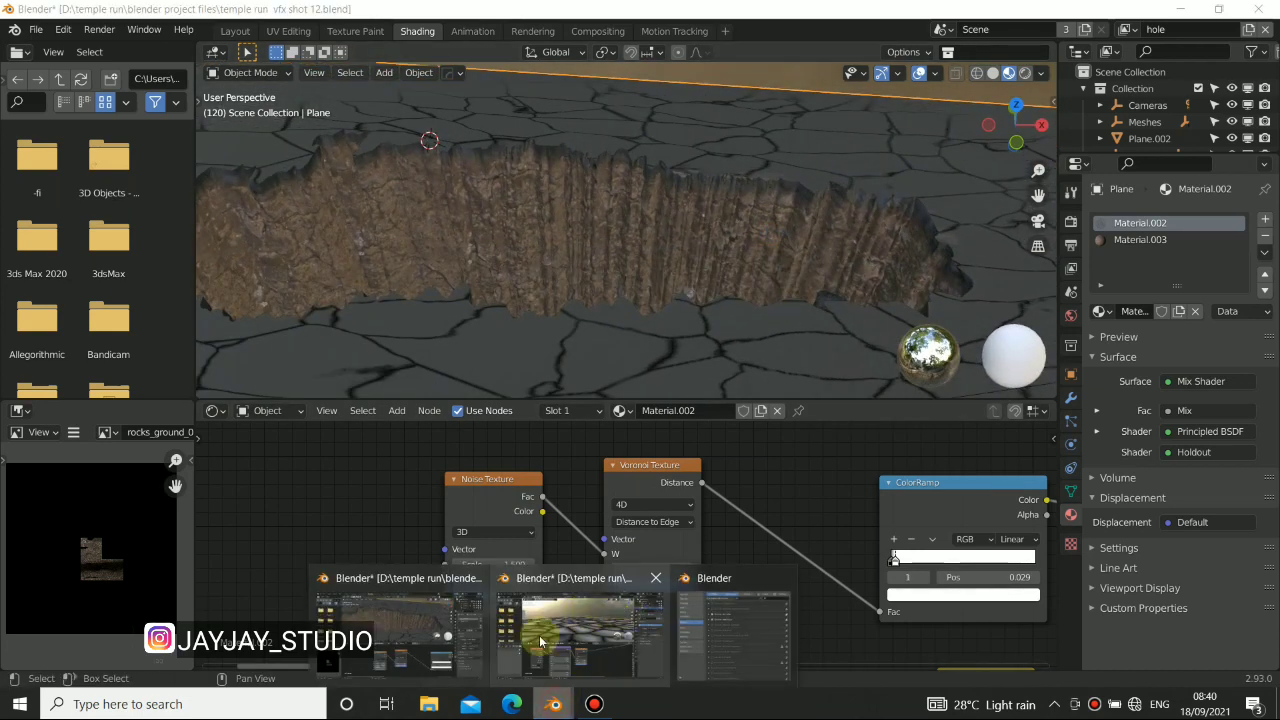
click(575, 625)
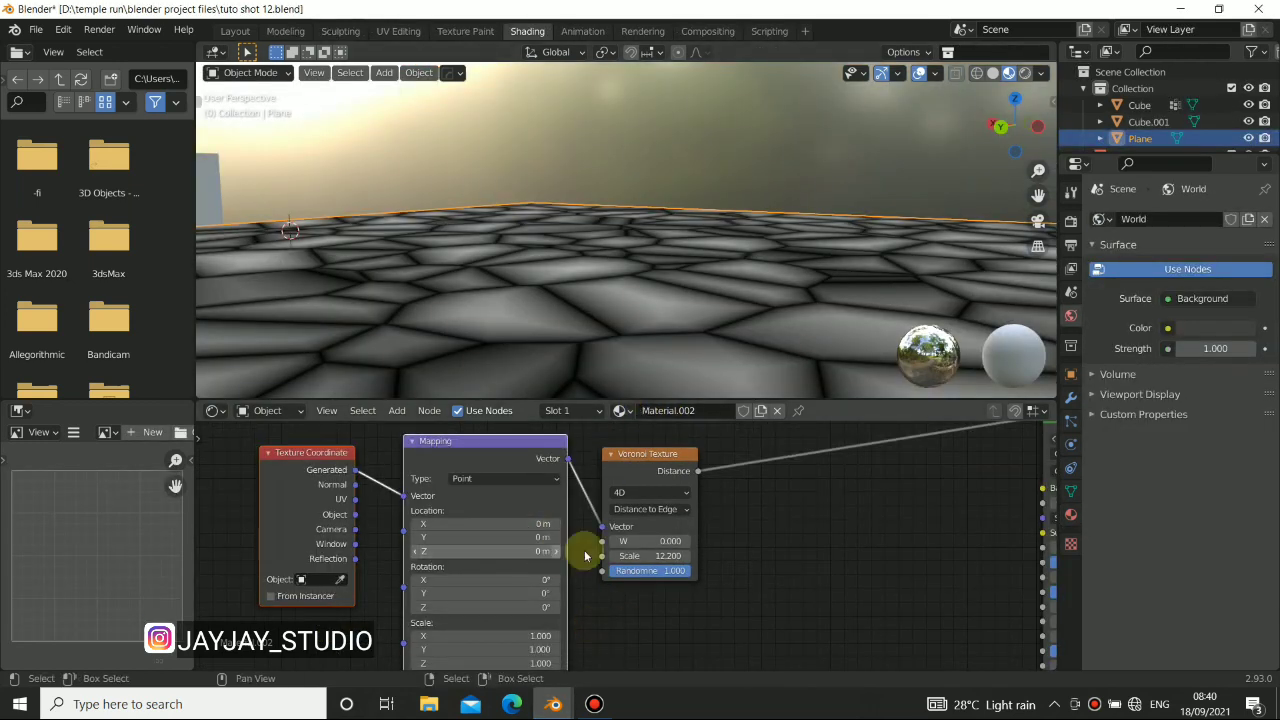
Add a Noise Texture between the Mapping and Voronoi Texture nodes and connect its Fac output to the Voronoi's W input
middle_drag(586, 556, 641, 559)
drag(720, 478, 912, 478)
middle_drag(749, 537, 678, 527)
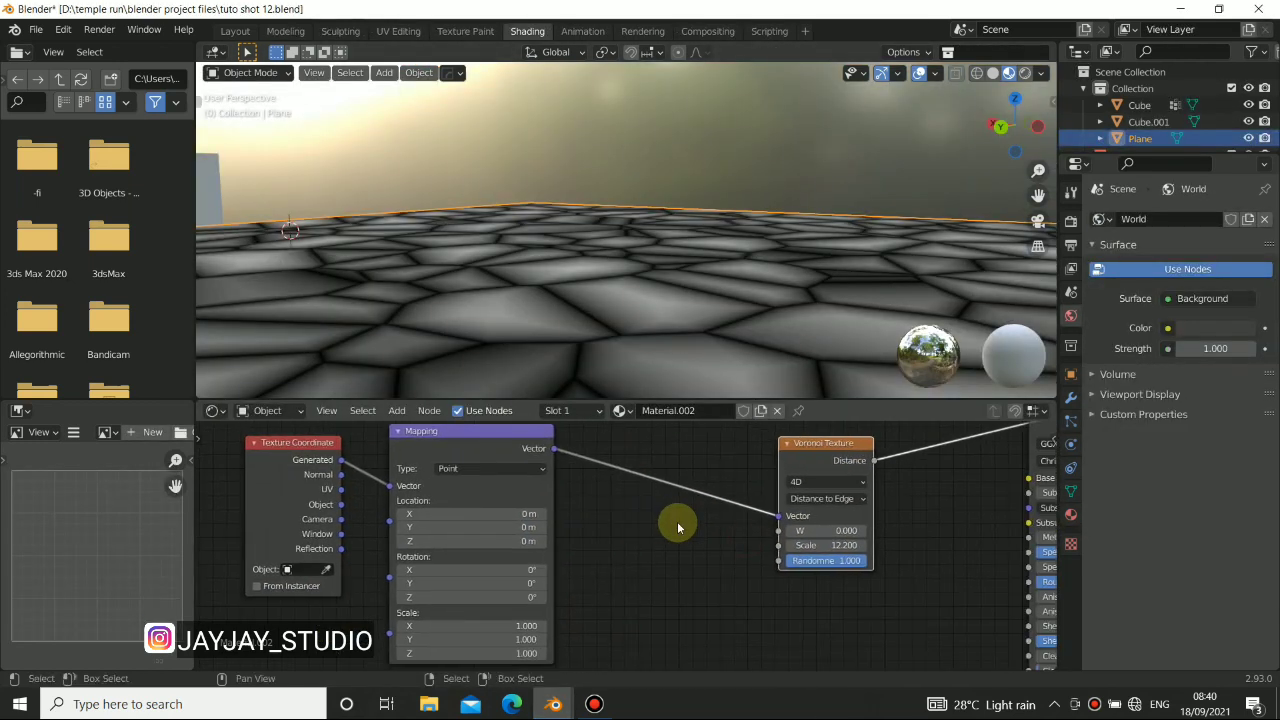
key(shift+a)
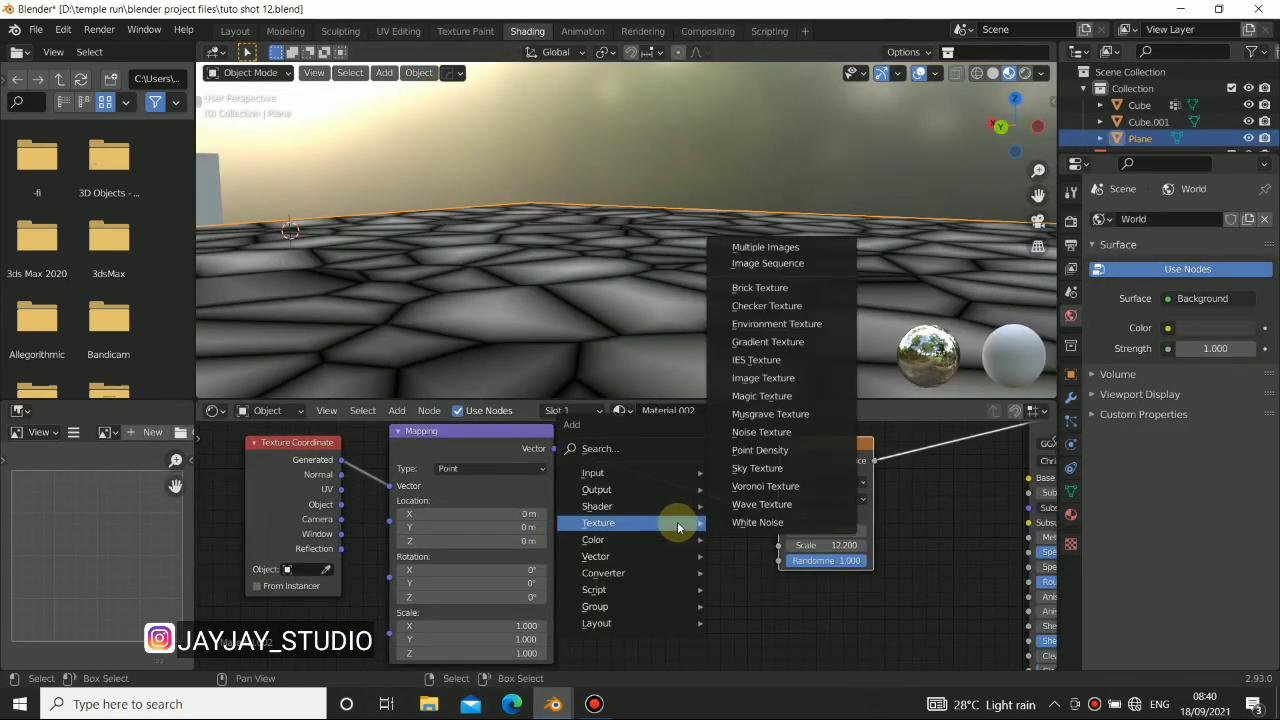
click(761, 431)
click(597, 511)
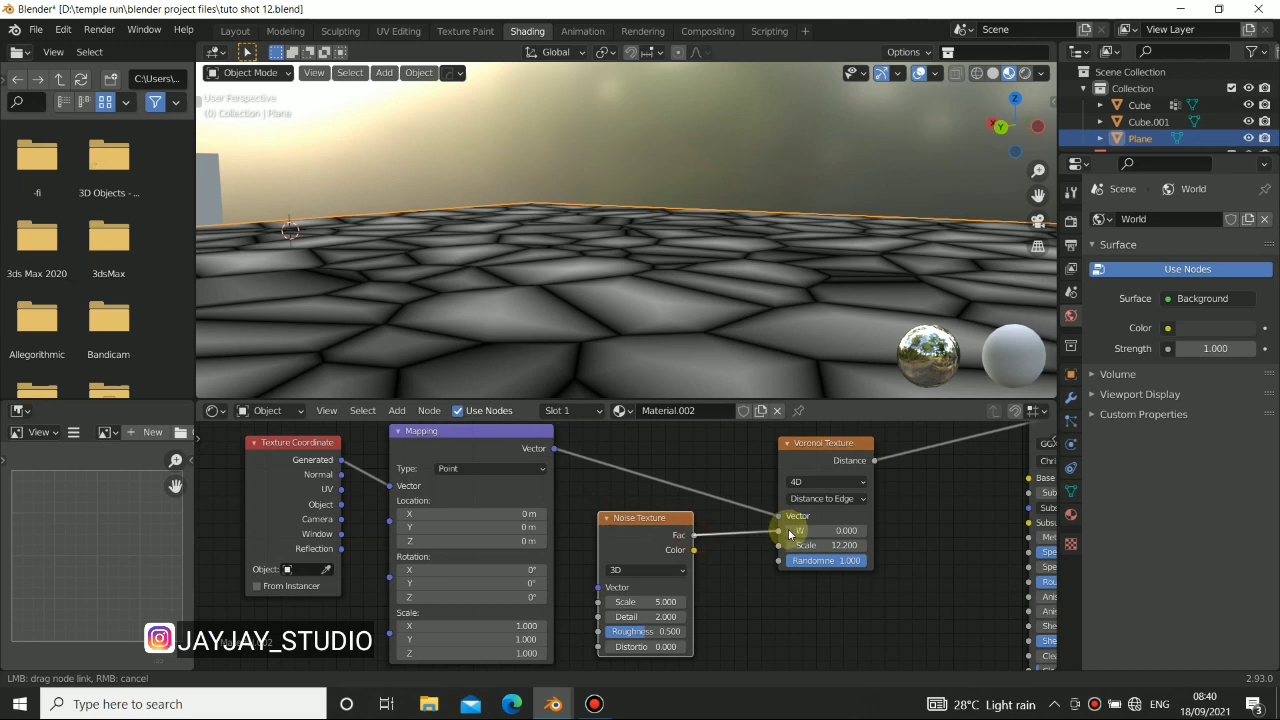
drag(789, 534, 772, 530)
drag(669, 525, 702, 485)
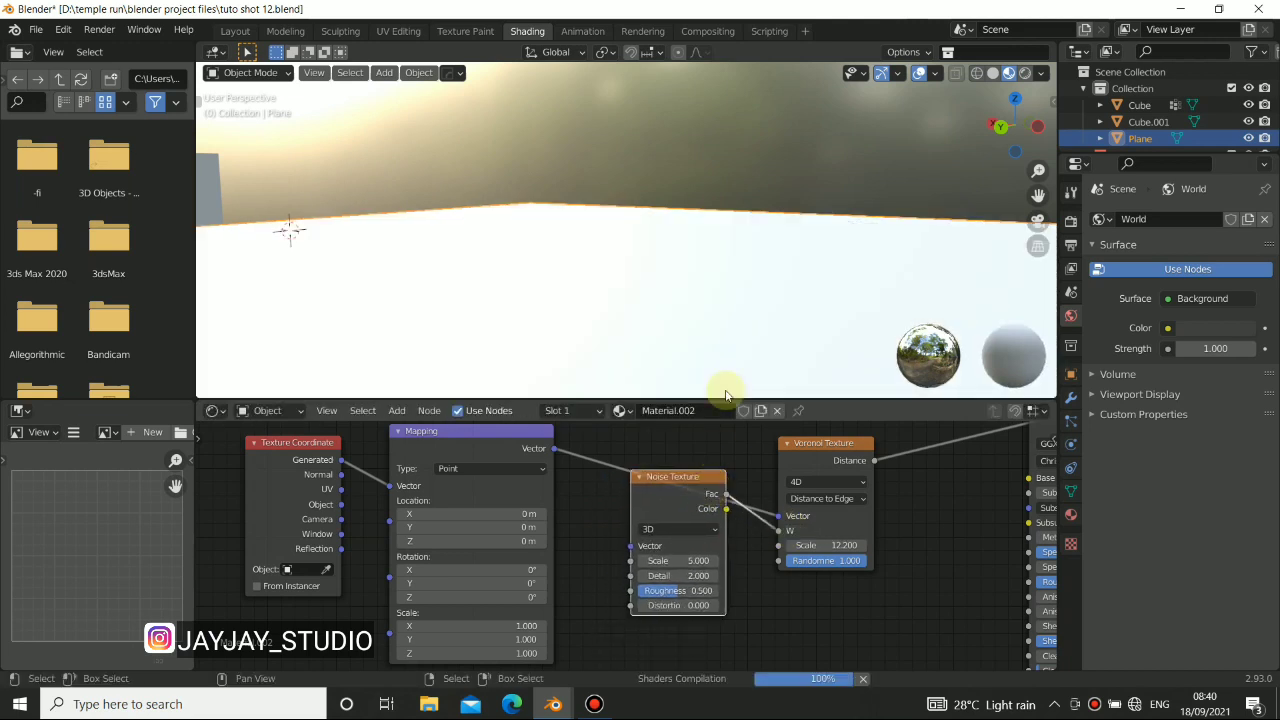
Set the Noise Texture's detail to 9.9 and check the crack edges on the plane up close
middle_drag(651, 243, 717, 291)
scroll(717, 291, down, 5)
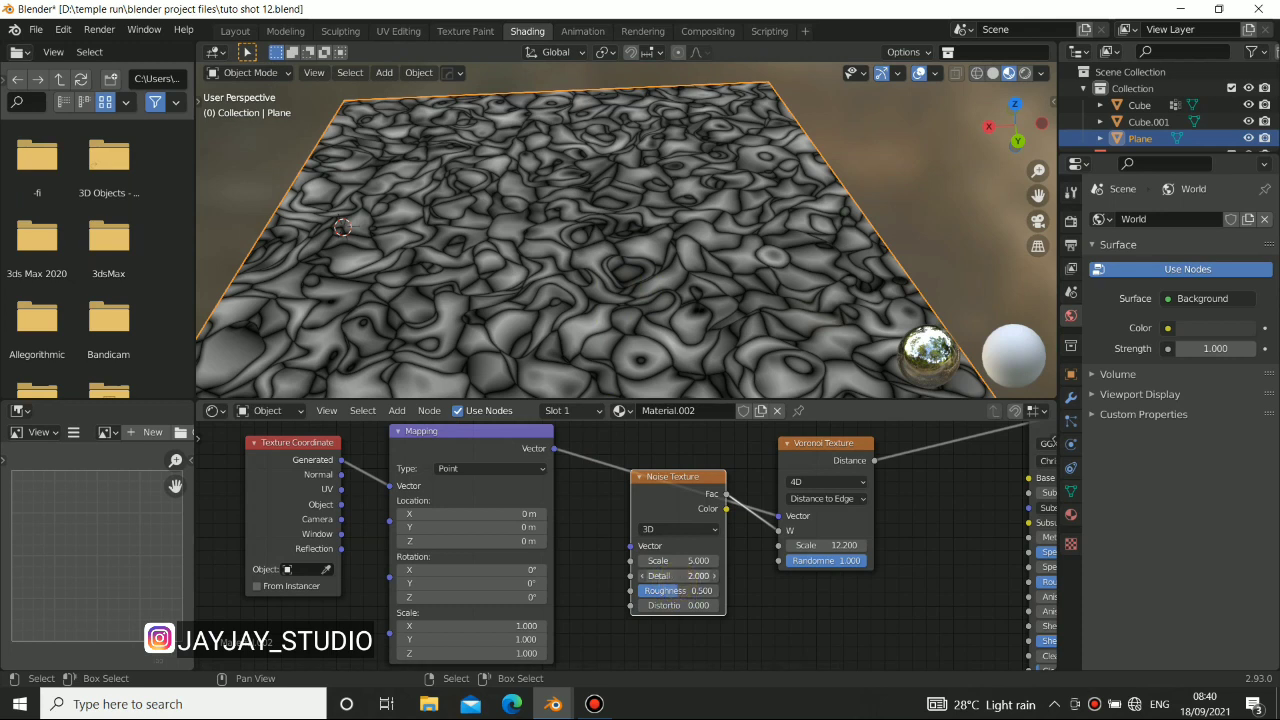
drag(678, 576, 740, 576)
mouse_move(619, 282)
middle_down()
mouse_move(615, 323)
mouse_move(607, 260)
middle_up()
scroll(648, 203, up, 5)
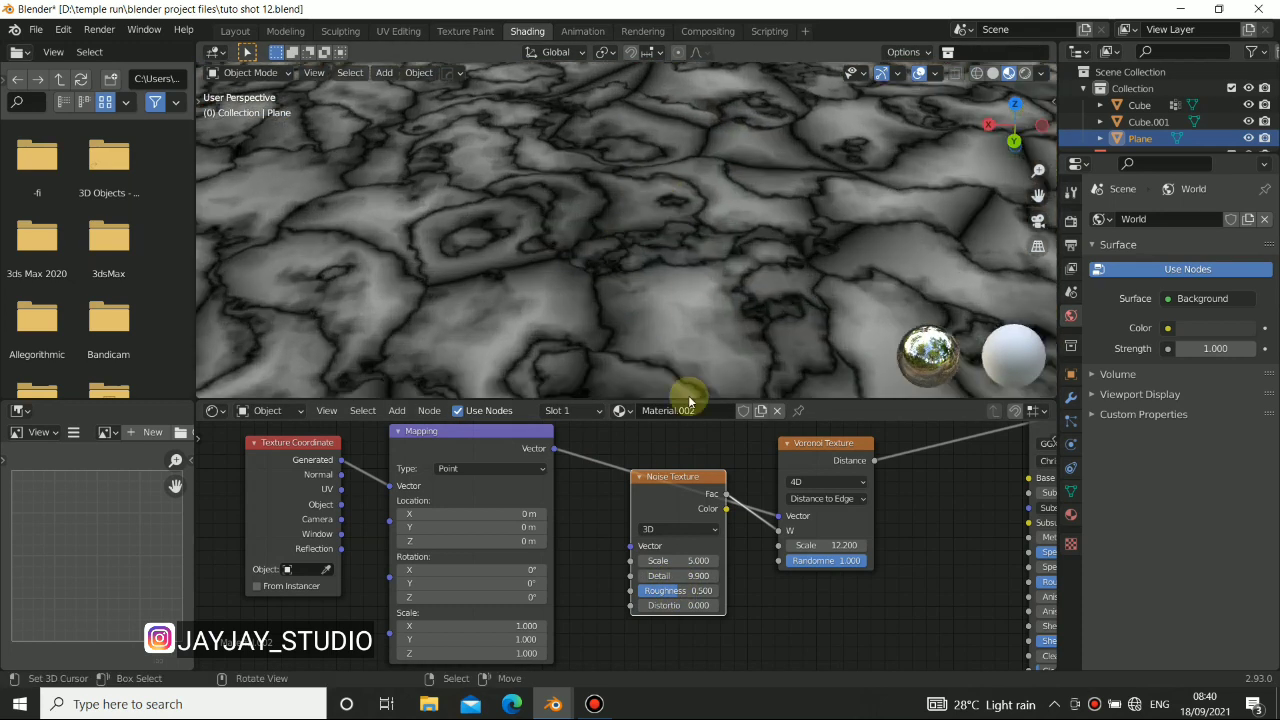
Lower the Noise Texture's scale to 1.5 and check the crack pattern across the whole plane
drag(689, 561, 640, 561)
scroll(657, 349, down, 2)
scroll(707, 237, down, 4)
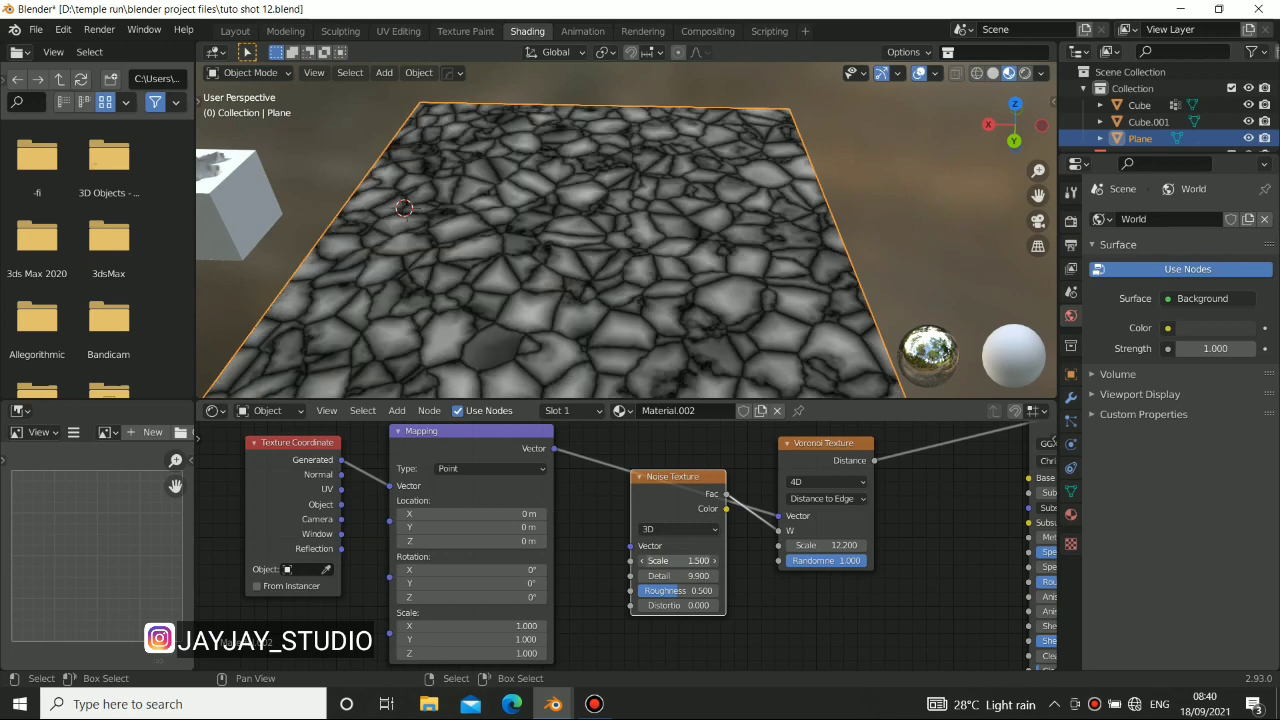
middle_drag(590, 292, 626, 311)
middle_drag(502, 291, 578, 193)
scroll(518, 233, down, 4)
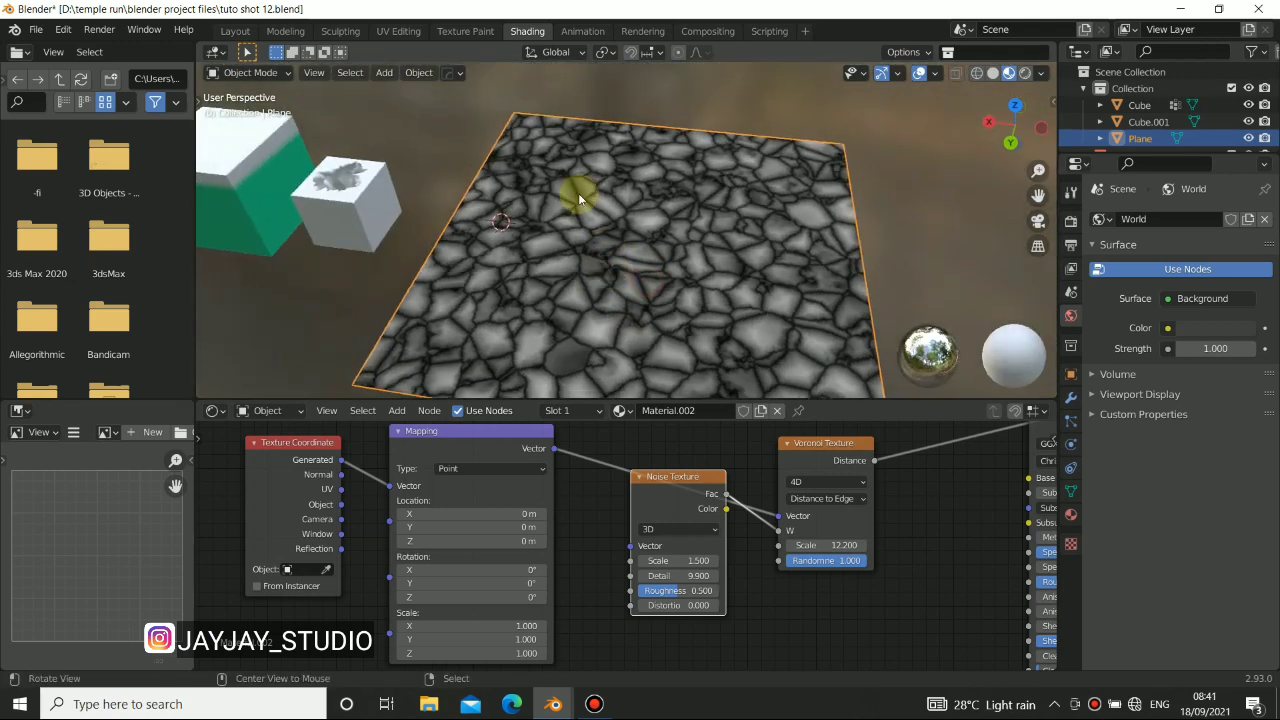
middle_drag(616, 240, 673, 243)
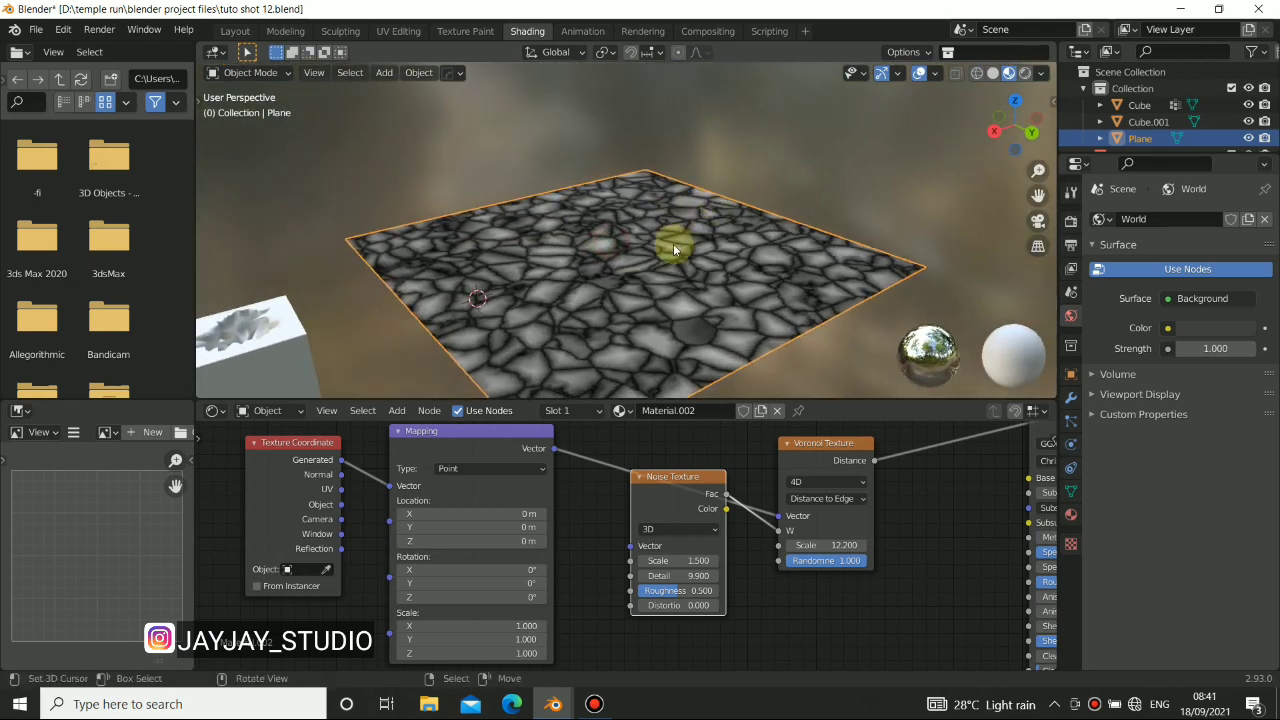
Compare with the full extent of the cracked ground in the temple run vfx shot 12 project, and return to tuto shot 12
mouse_move(537, 708)
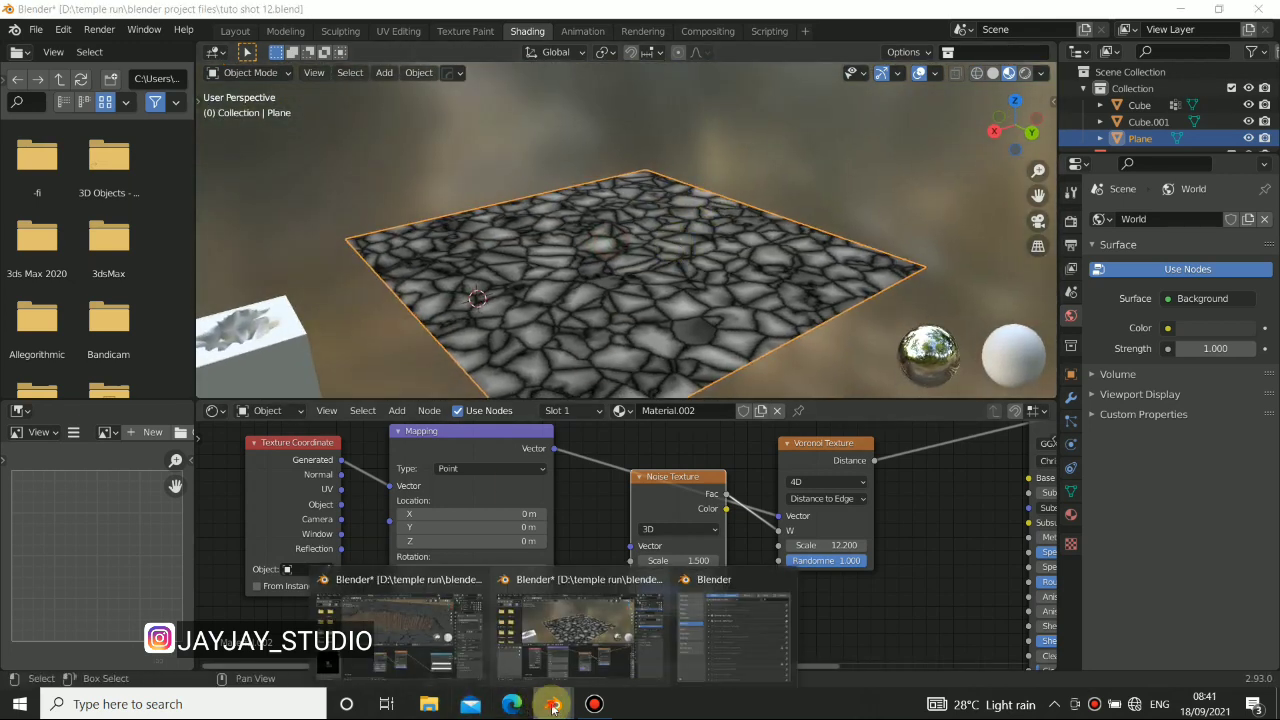
click(425, 628)
middle_drag(645, 230, 615, 287)
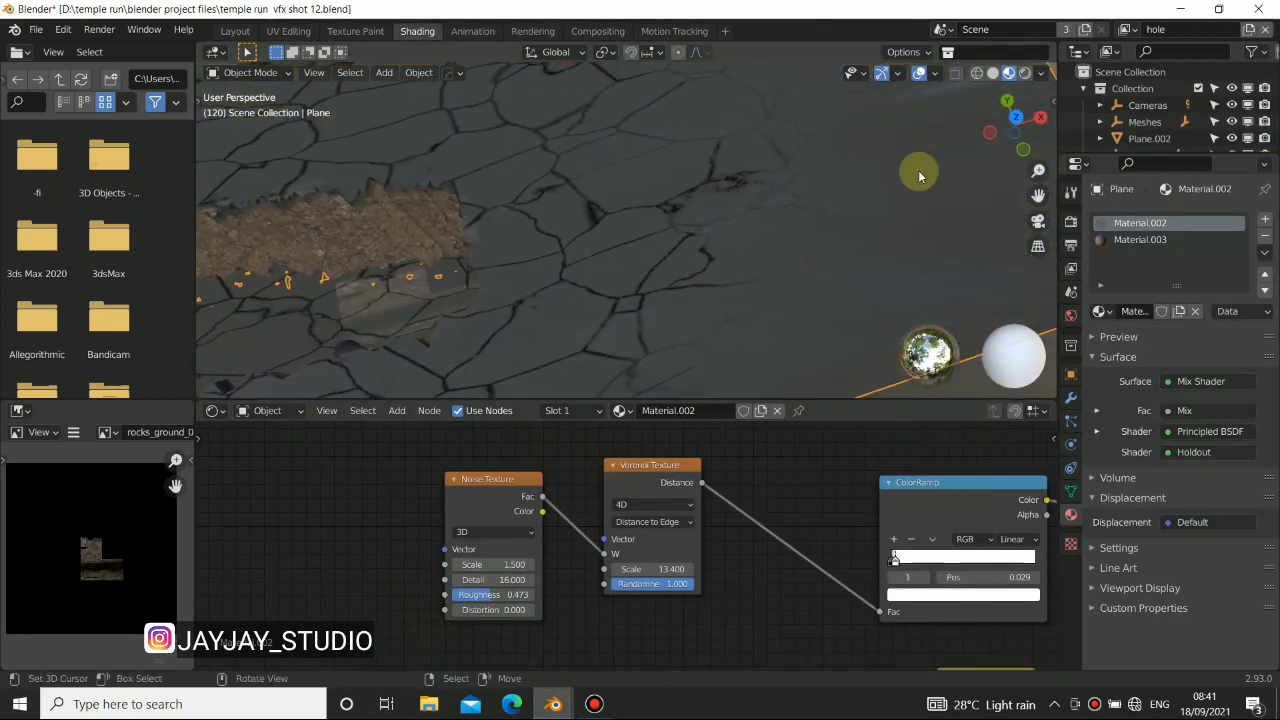
middle_drag(836, 198, 338, 316)
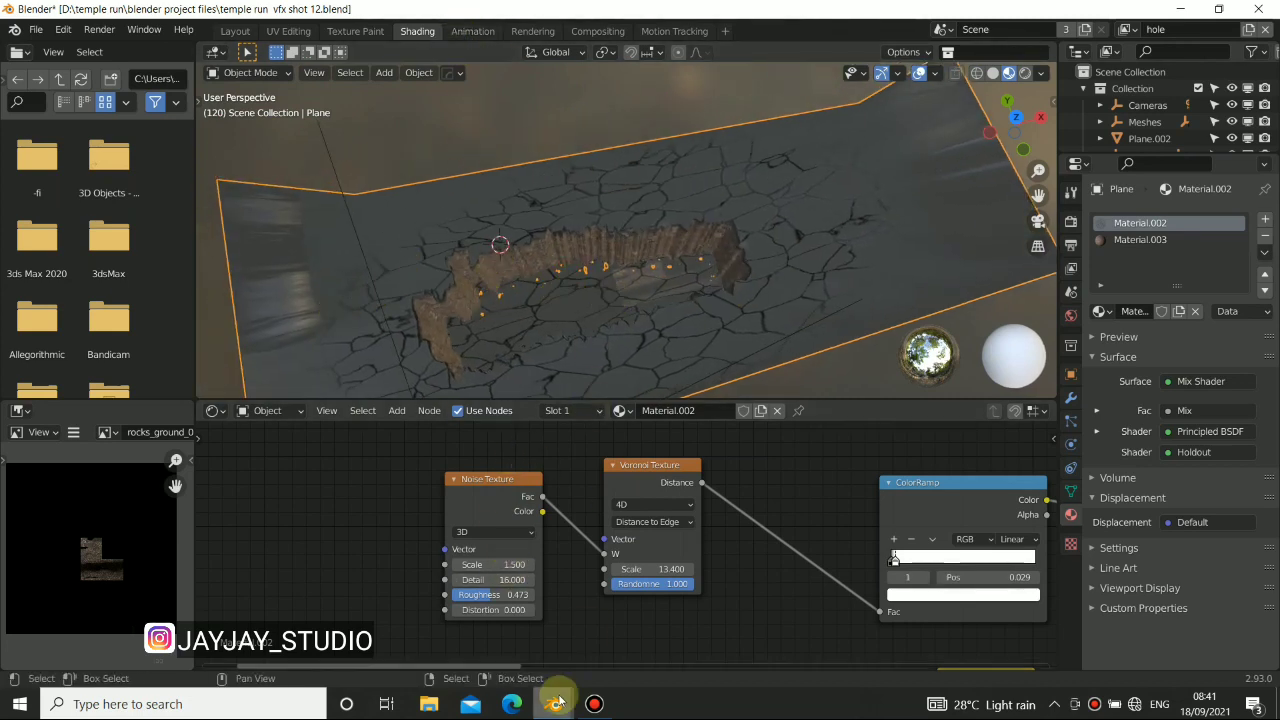
mouse_move(558, 708)
click(595, 630)
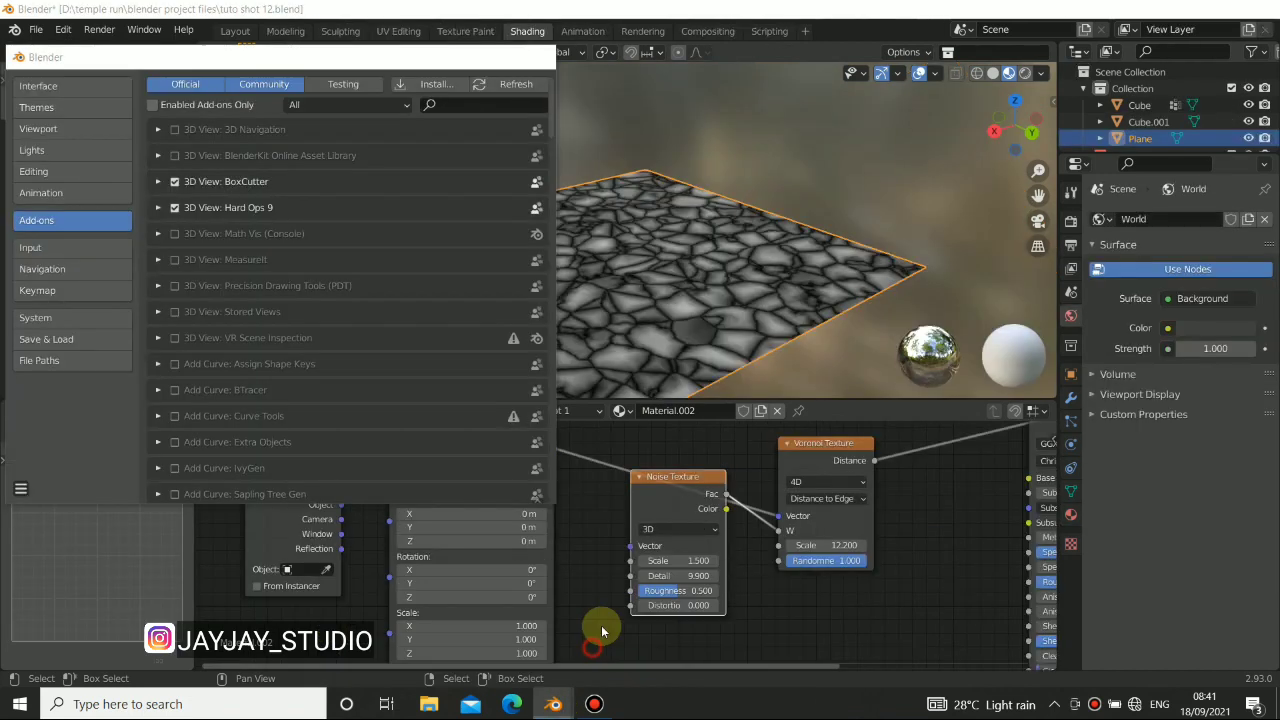
click(649, 283)
middle_drag(649, 285, 624, 284)
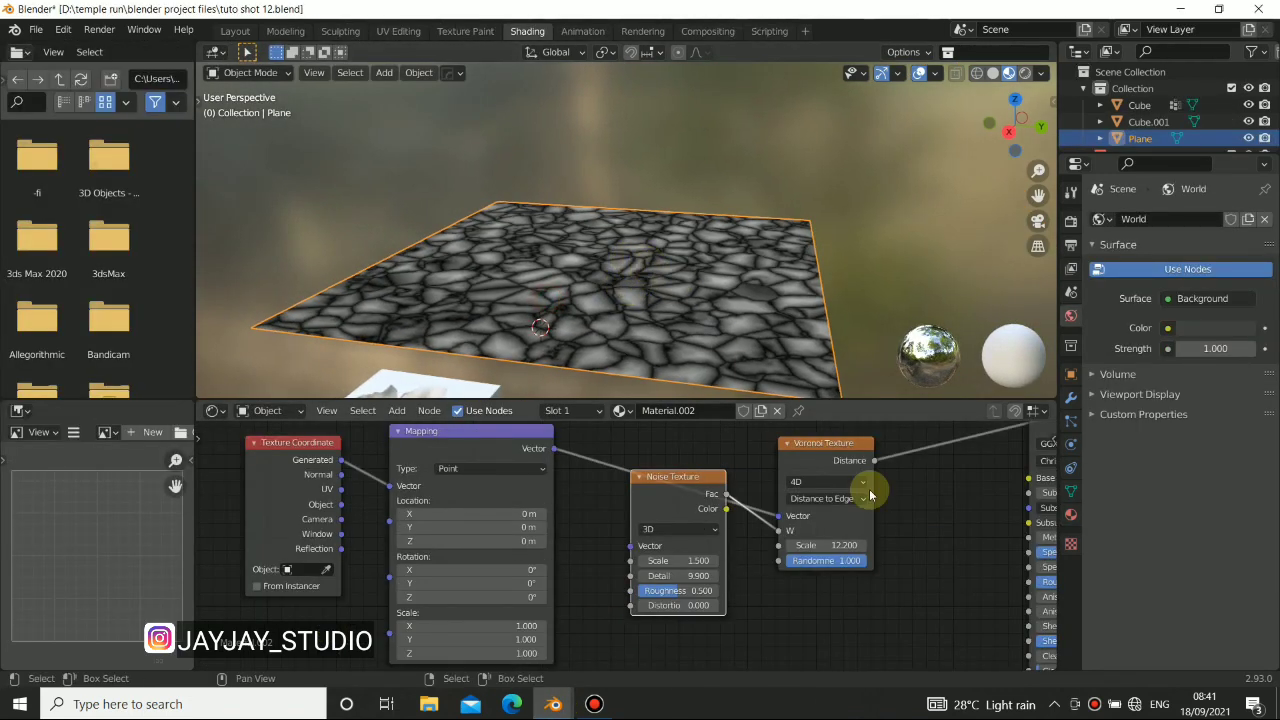
Move the Principled BSDF, Material Output and Viewer nodes apart to leave free space after the Voronoi Texture
scroll(882, 555, down, 2)
middle_drag(867, 543, 668, 541)
drag(727, 473, 1043, 509)
drag(834, 461, 989, 431)
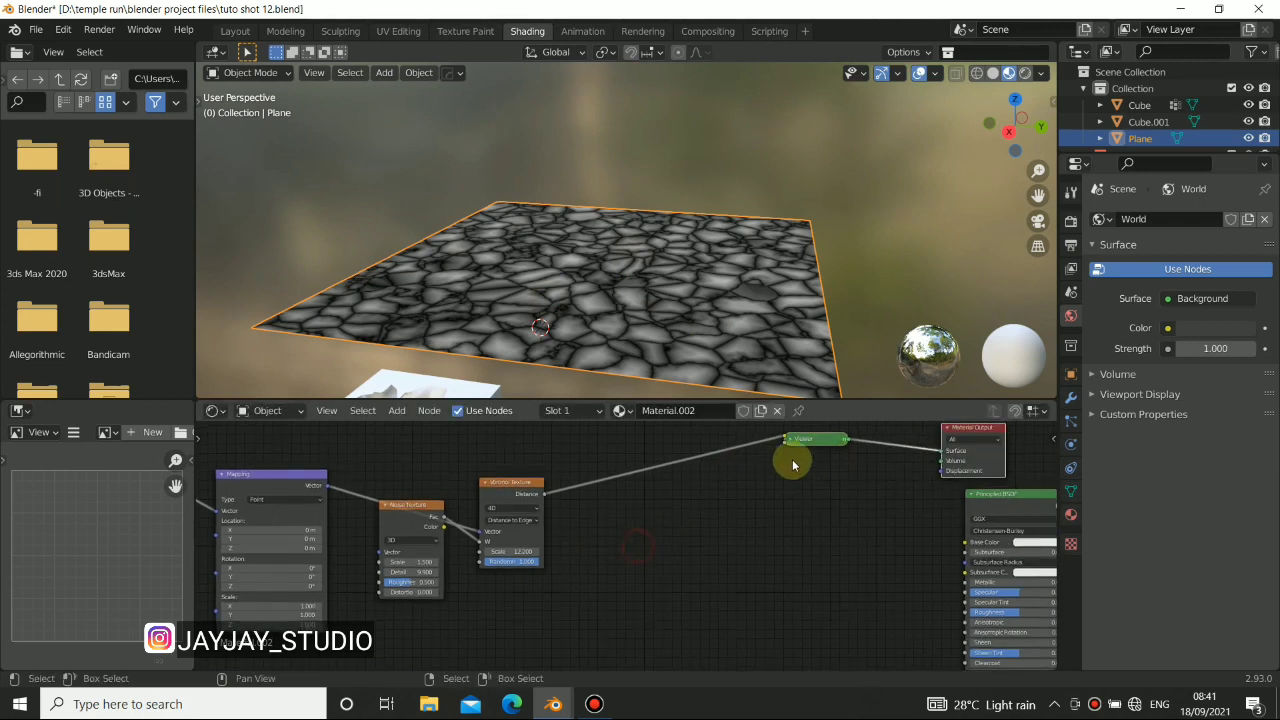
drag(815, 442, 820, 511)
middle_drag(634, 587, 661, 565)
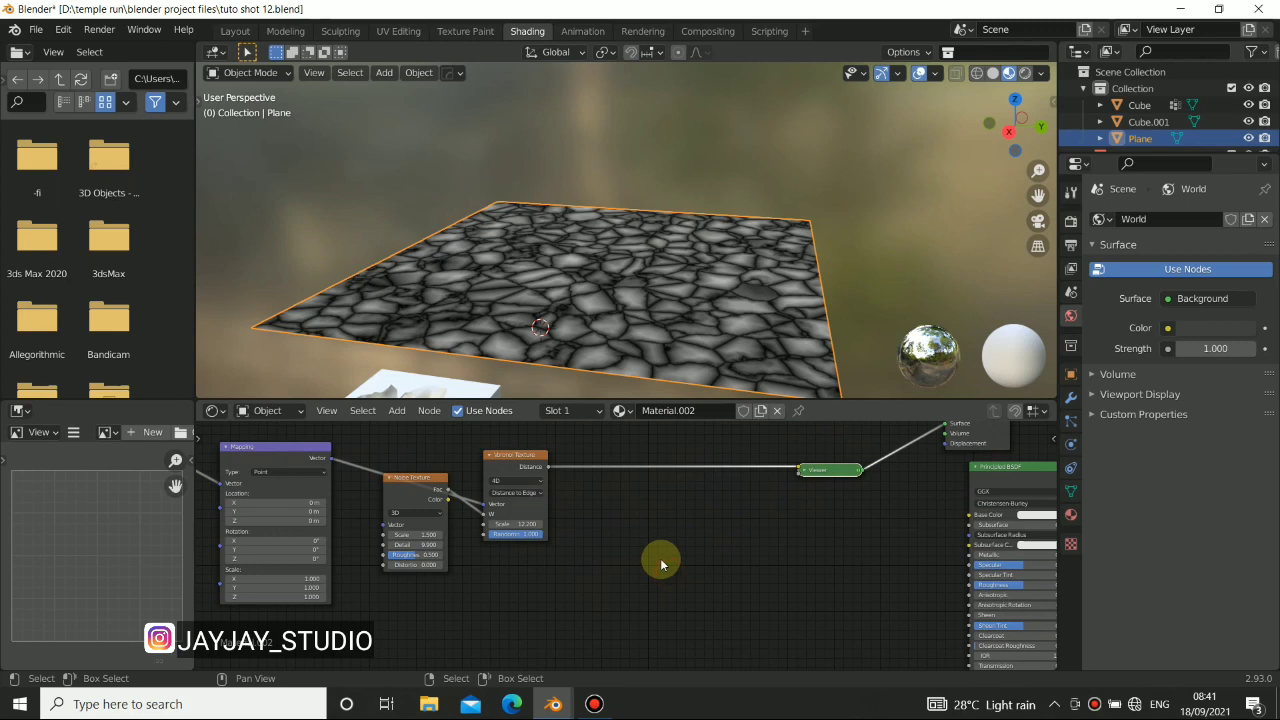
Add a Gradient Texture node below the Voronoi Texture and preview it on the plane
key(shift+a)
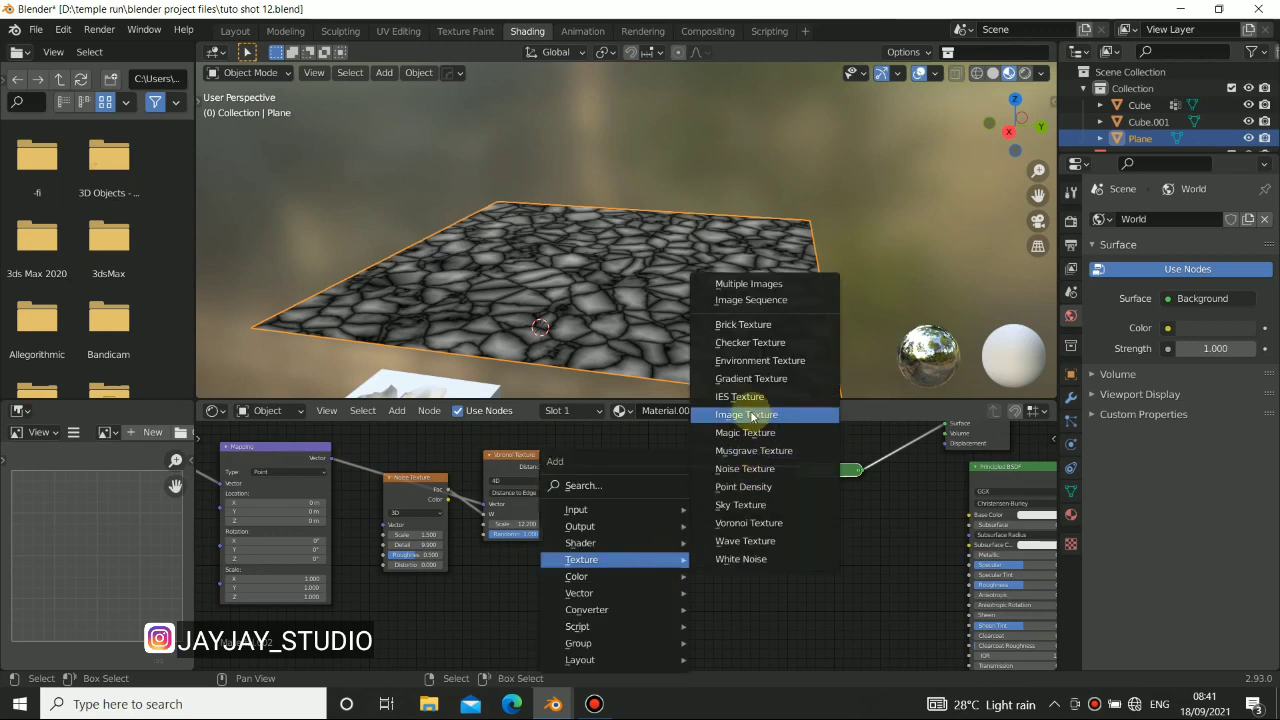
click(750, 378)
click(596, 558)
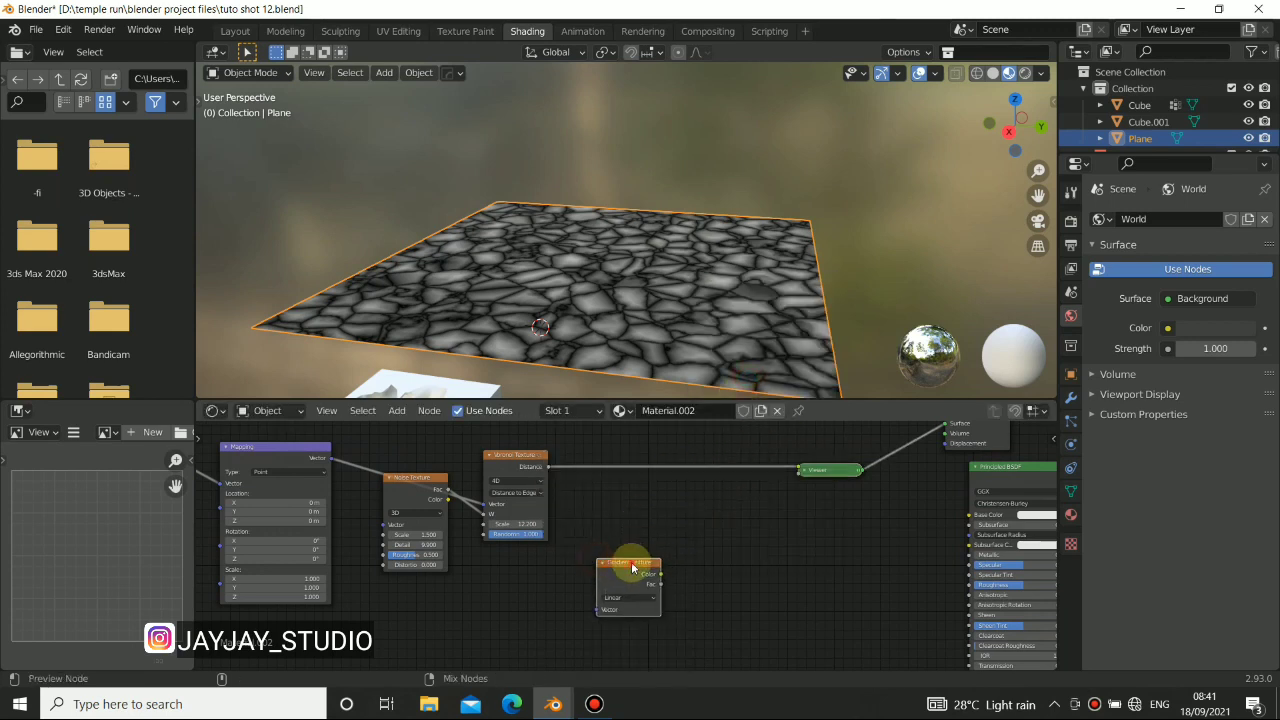
ctrl+shift+click(632, 568)
mouse_move(601, 248)
middle_down()
mouse_move(634, 294)
mouse_move(600, 251)
middle_up()
middle_drag(694, 171, 671, 165)
scroll(671, 165, down, 1)
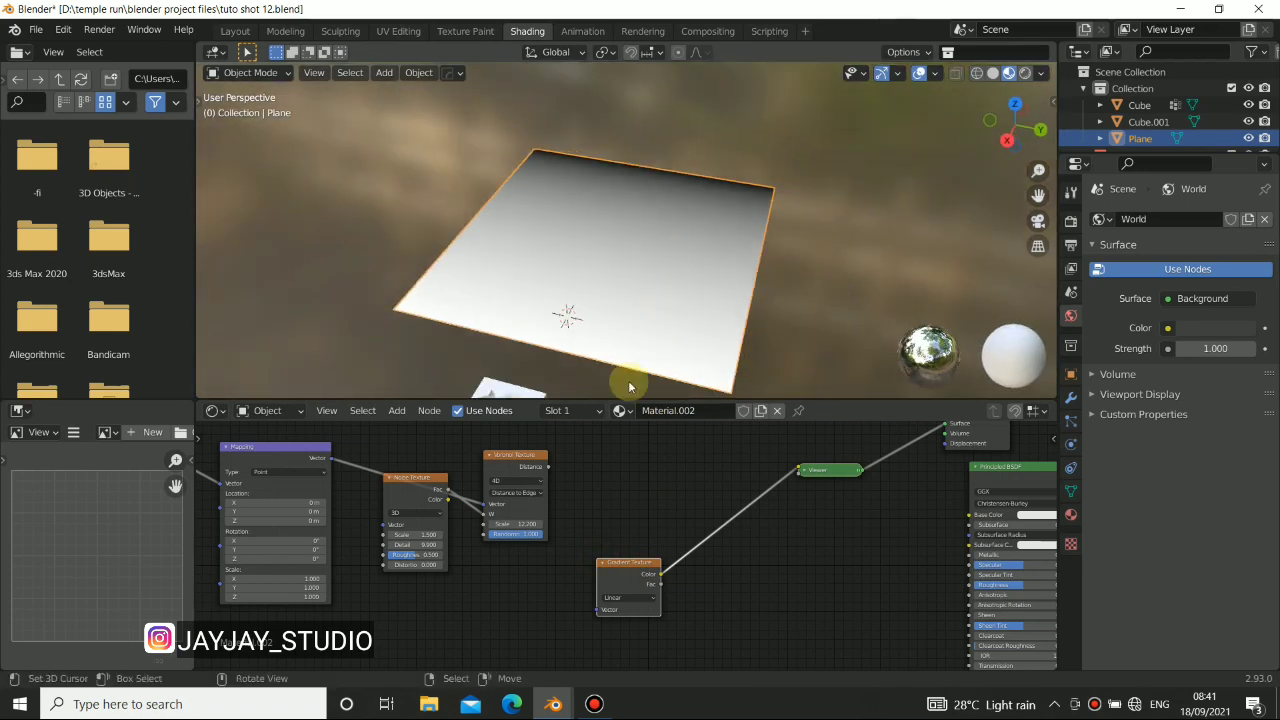
Move the Gradient Texture to free space and give it its own Texture Coordinate and Mapping nodes
middle_drag(608, 566, 628, 521)
drag(637, 523, 523, 608)
middle_drag(540, 587, 669, 445)
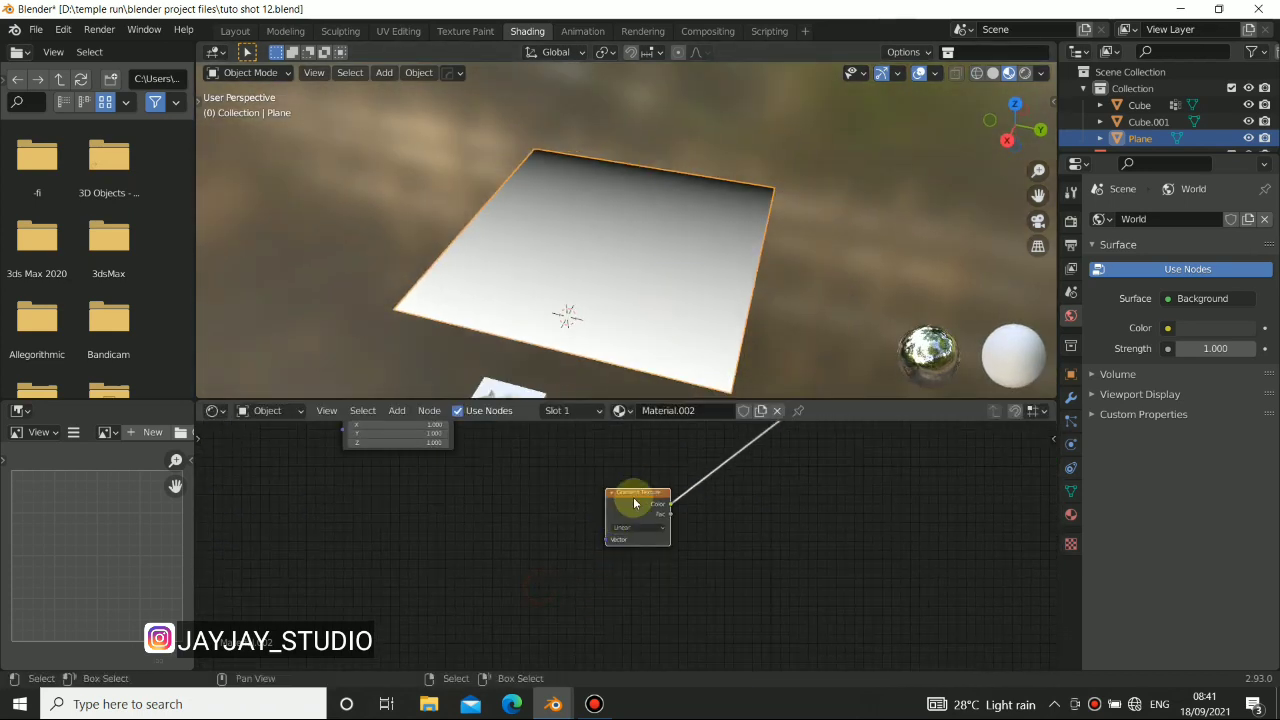
drag(633, 495, 609, 516)
key(ctrl+t)
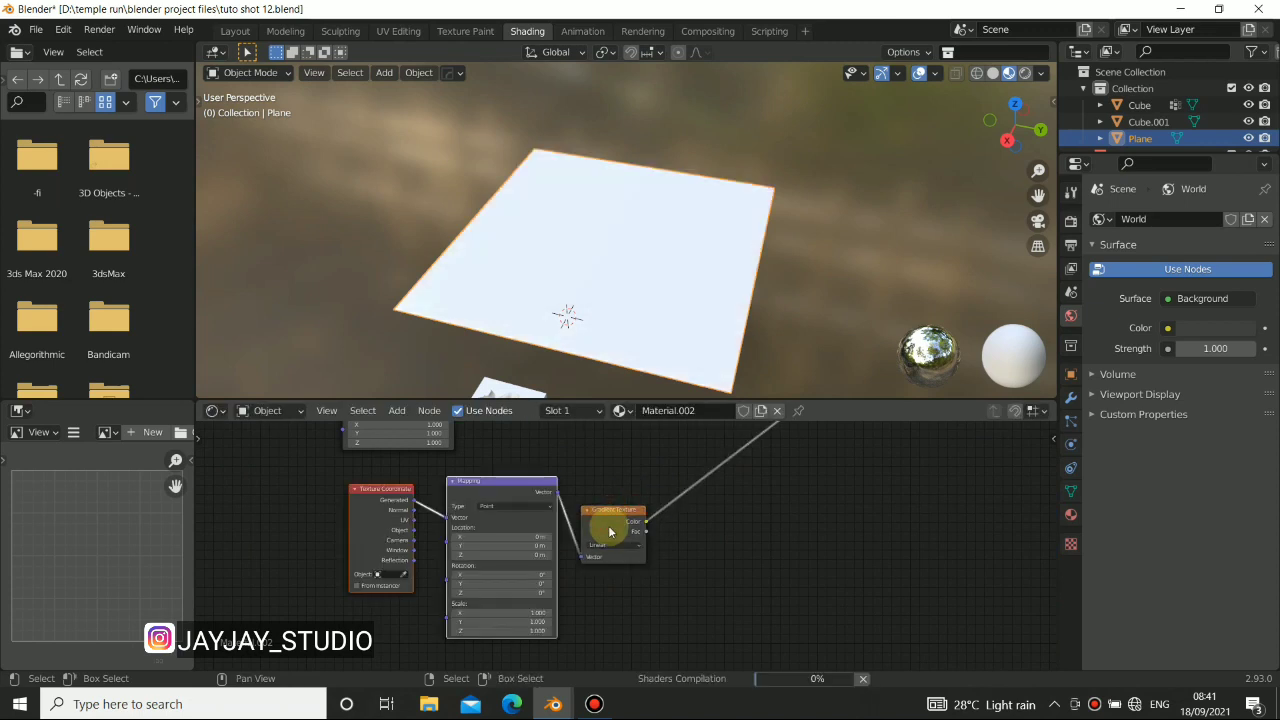
scroll(479, 558, up, 3)
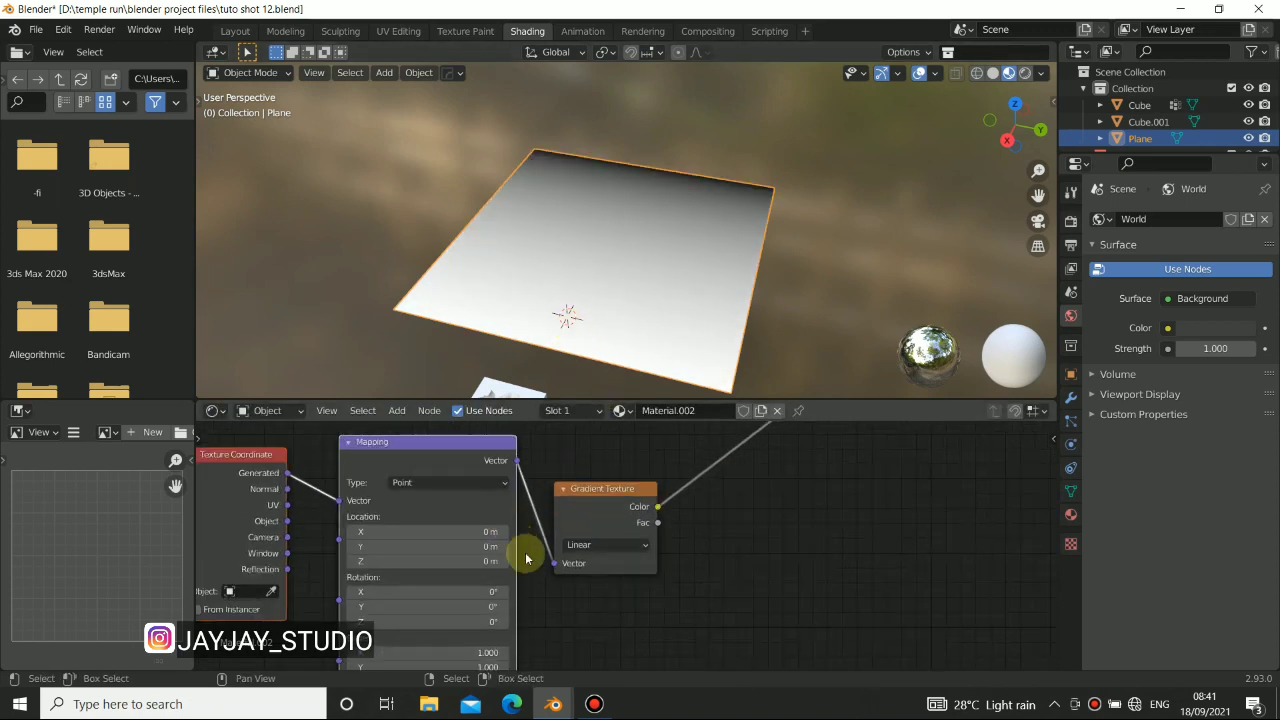
Try shifting the linear gradient with Mapping location X -0.4 m and rotations of 17.1° on Y and -4° on Z
mouse_move(480, 534)
mouse_down()
mouse_move(500, 534)
mouse_move(440, 534)
mouse_move(465, 534)
mouse_up()
click(470, 553)
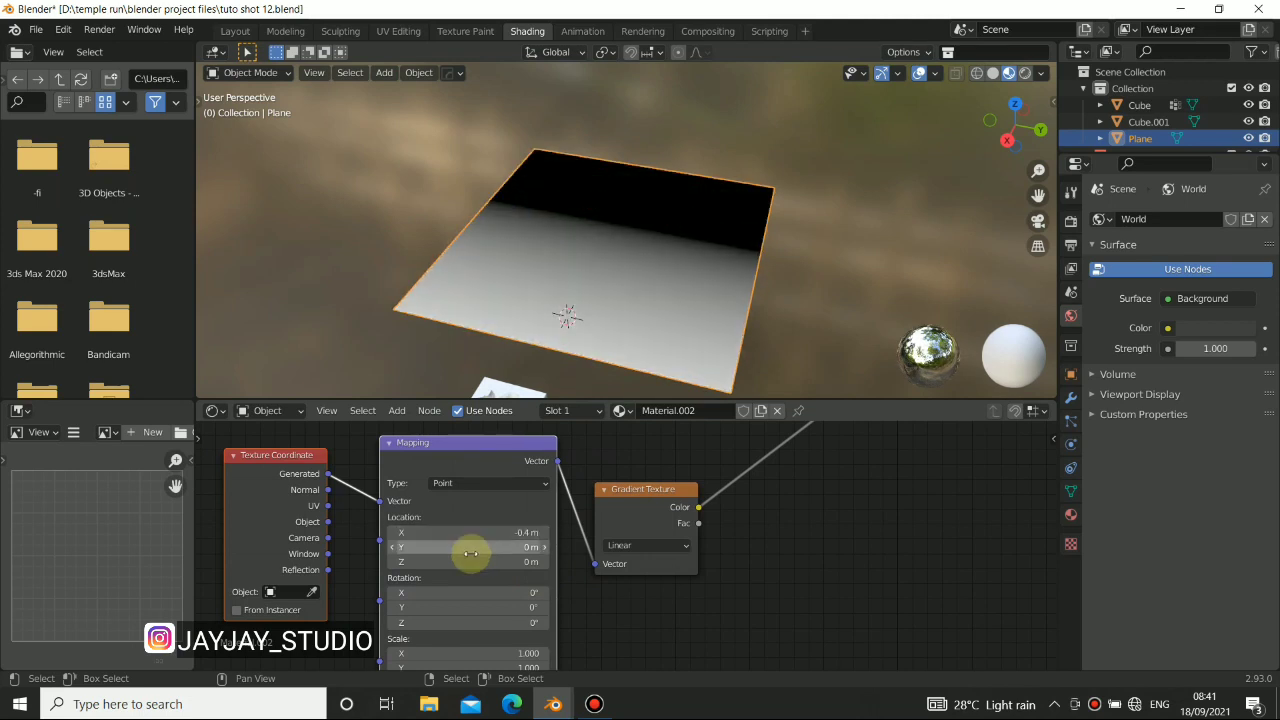
scroll(485, 520, down, 5)
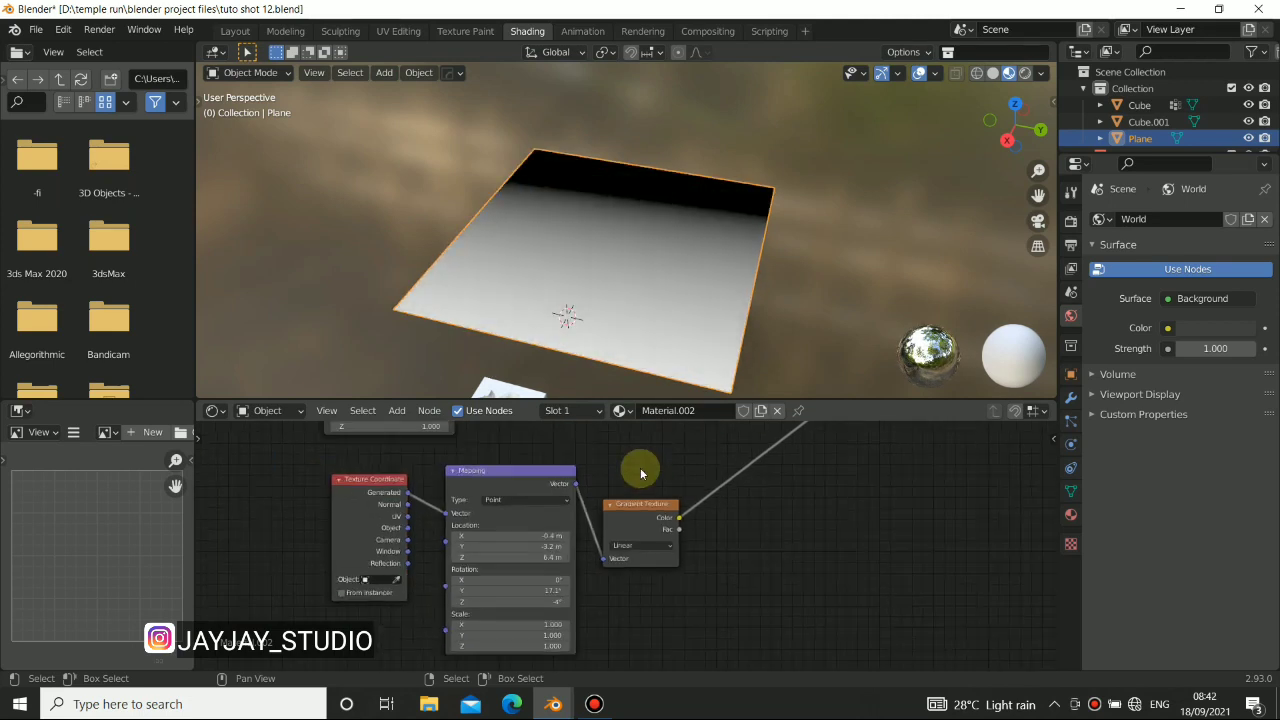
scroll(586, 420, up, 3)
middle_drag(669, 194, 650, 255)
scroll(737, 537, down, 2)
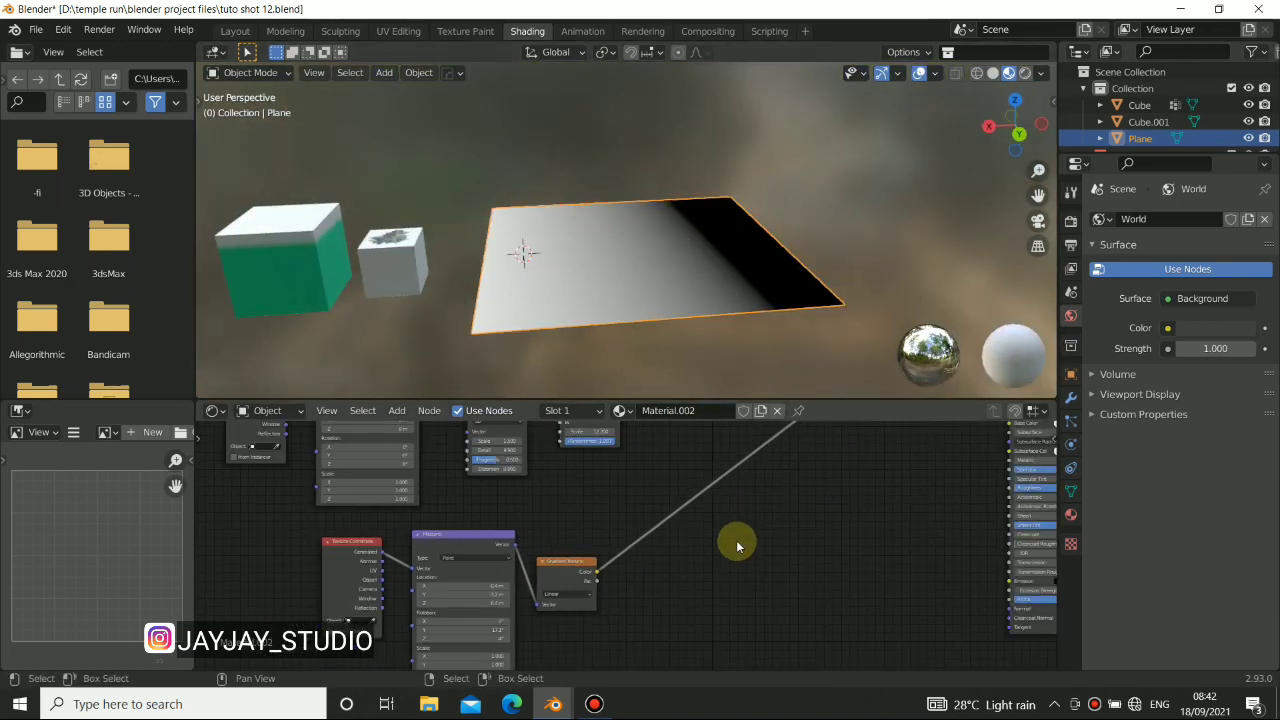
Add a MixRGB node between the Voronoi Texture and the Viewer and preview it on the plane
middle_drag(737, 537, 674, 632)
middle_drag(727, 560, 703, 474)
middle_drag(586, 483, 626, 538)
key(shift+a)
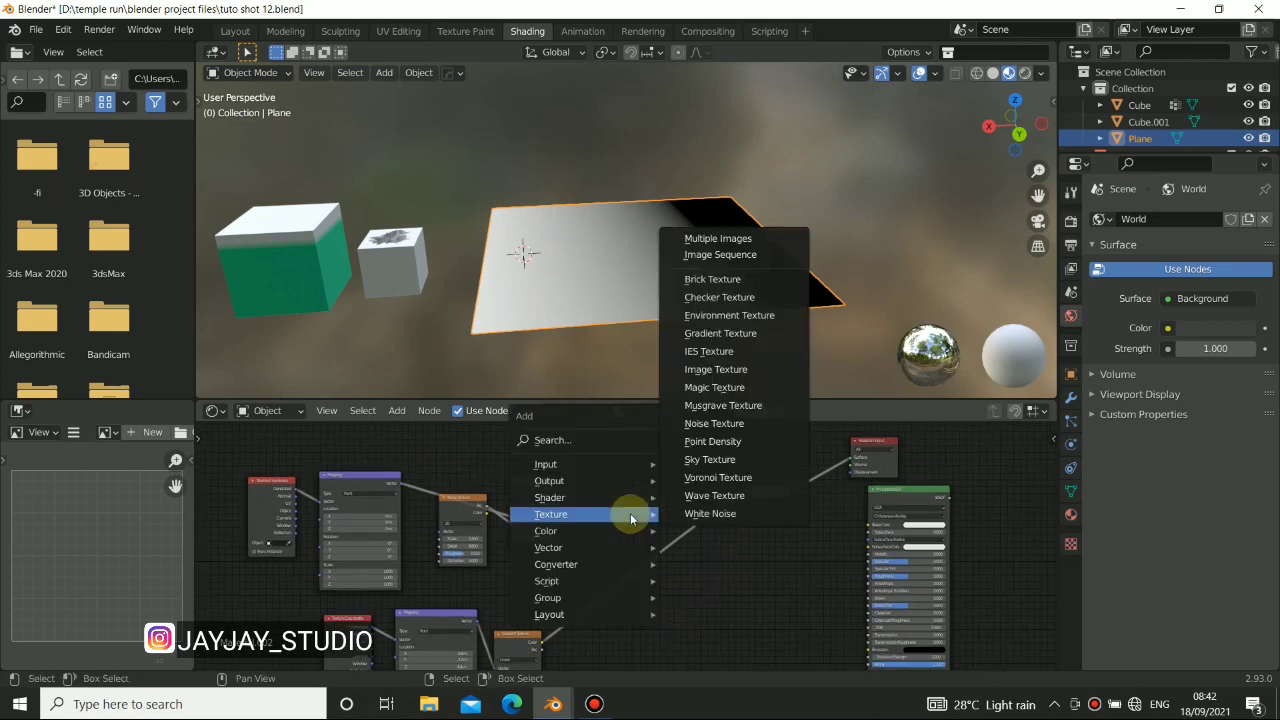
mouse_move(577, 531)
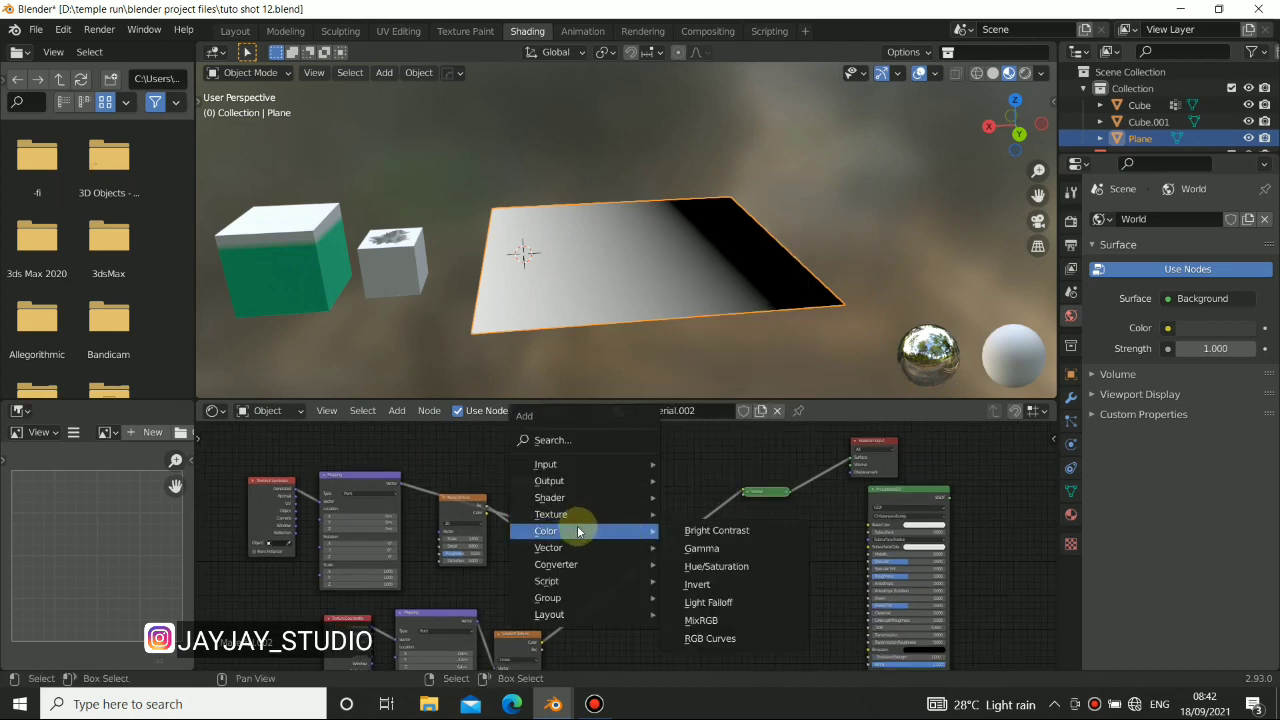
click(703, 620)
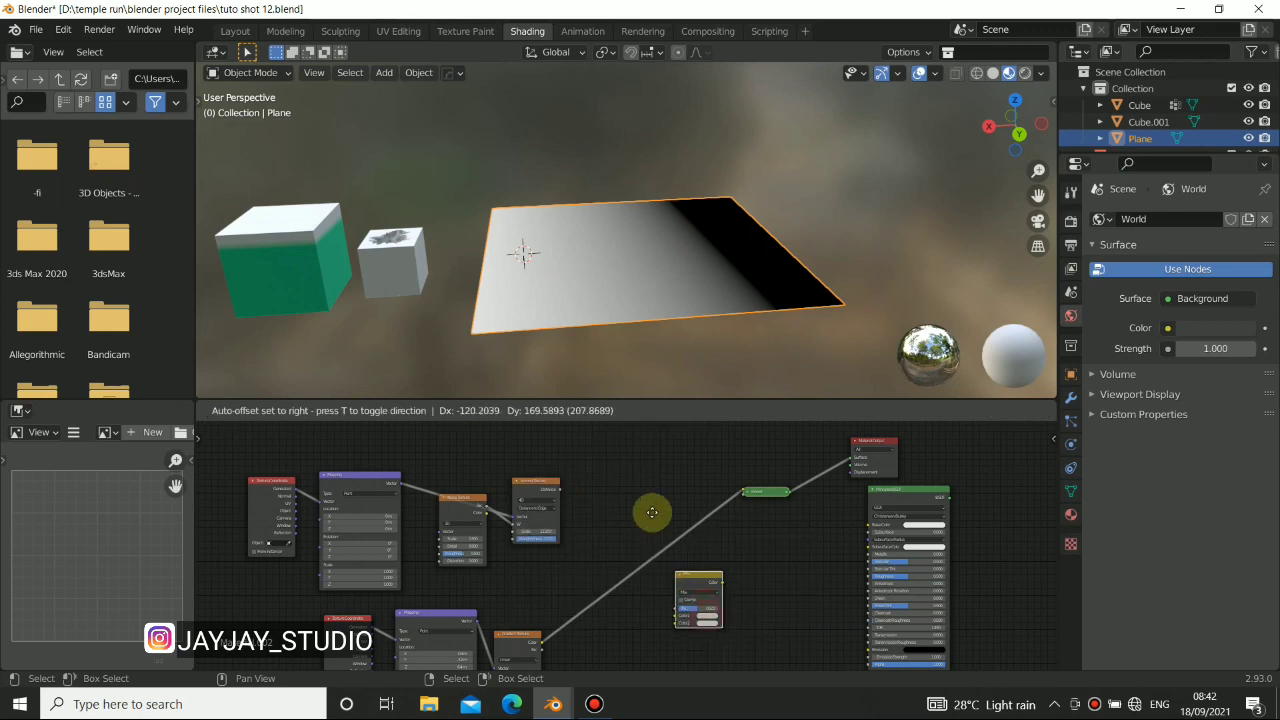
click(574, 491)
scroll(668, 507, up, 2)
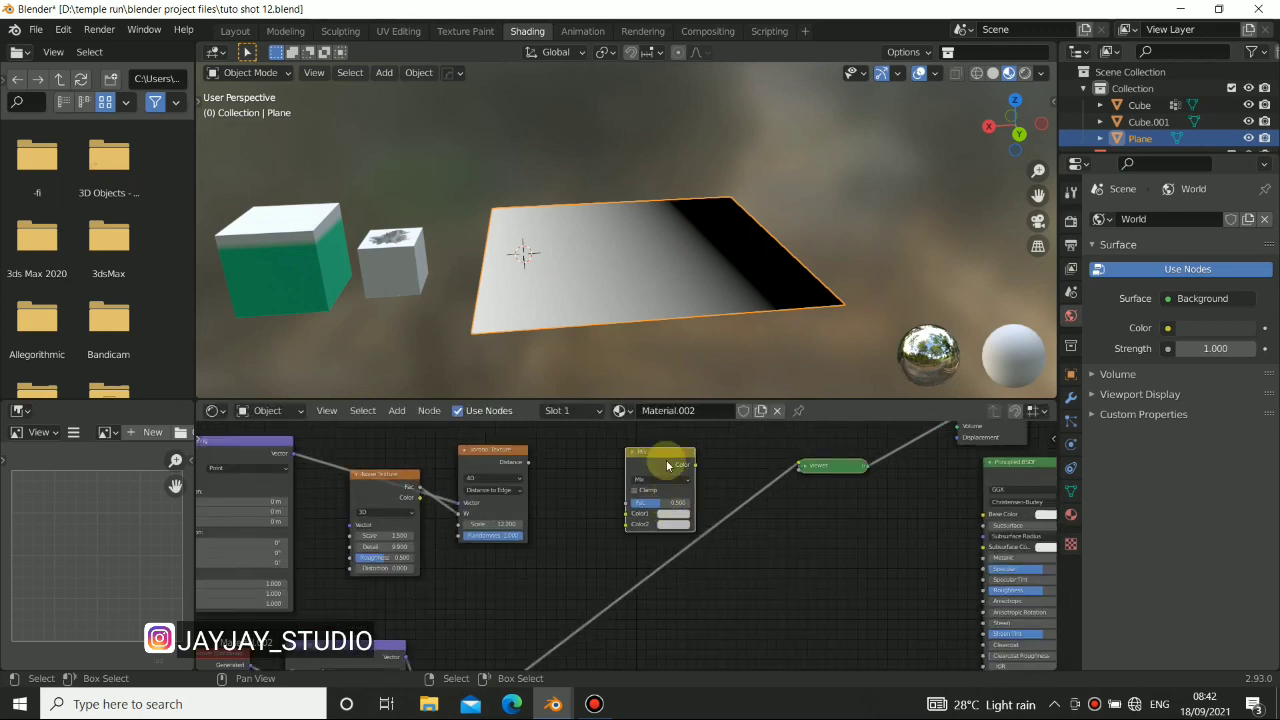
ctrl+shift+click(666, 462)
middle_drag(666, 462, 699, 464)
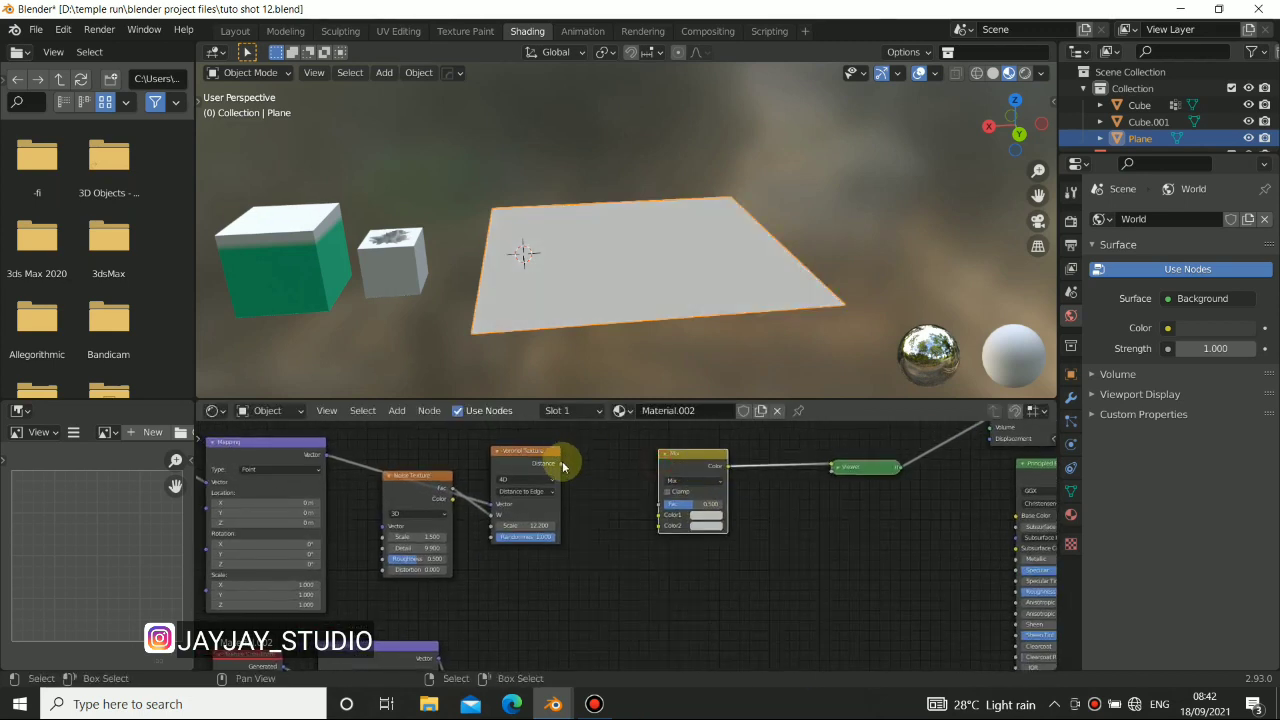
Connect the Voronoi Distance output to the Mix node's Color2 and set its Color1 to black
drag(662, 530, 662, 530)
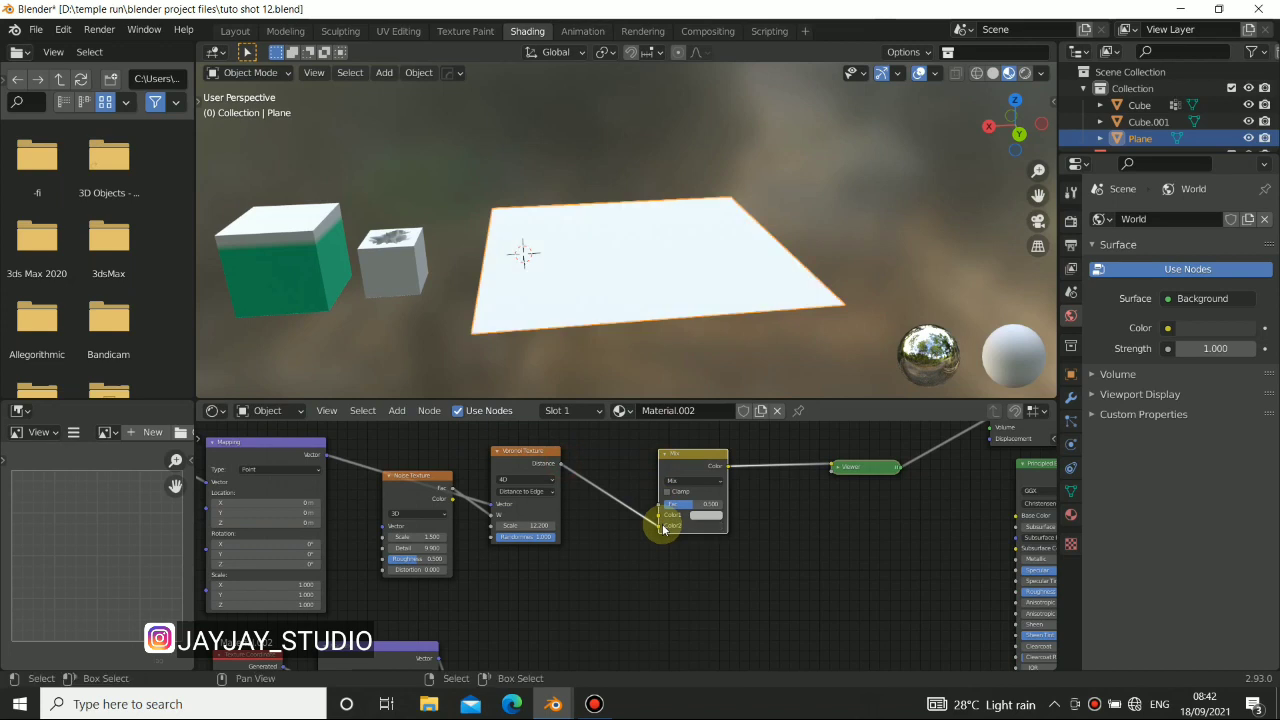
scroll(592, 555, down, 3)
middle_drag(628, 223, 640, 258)
click(690, 522)
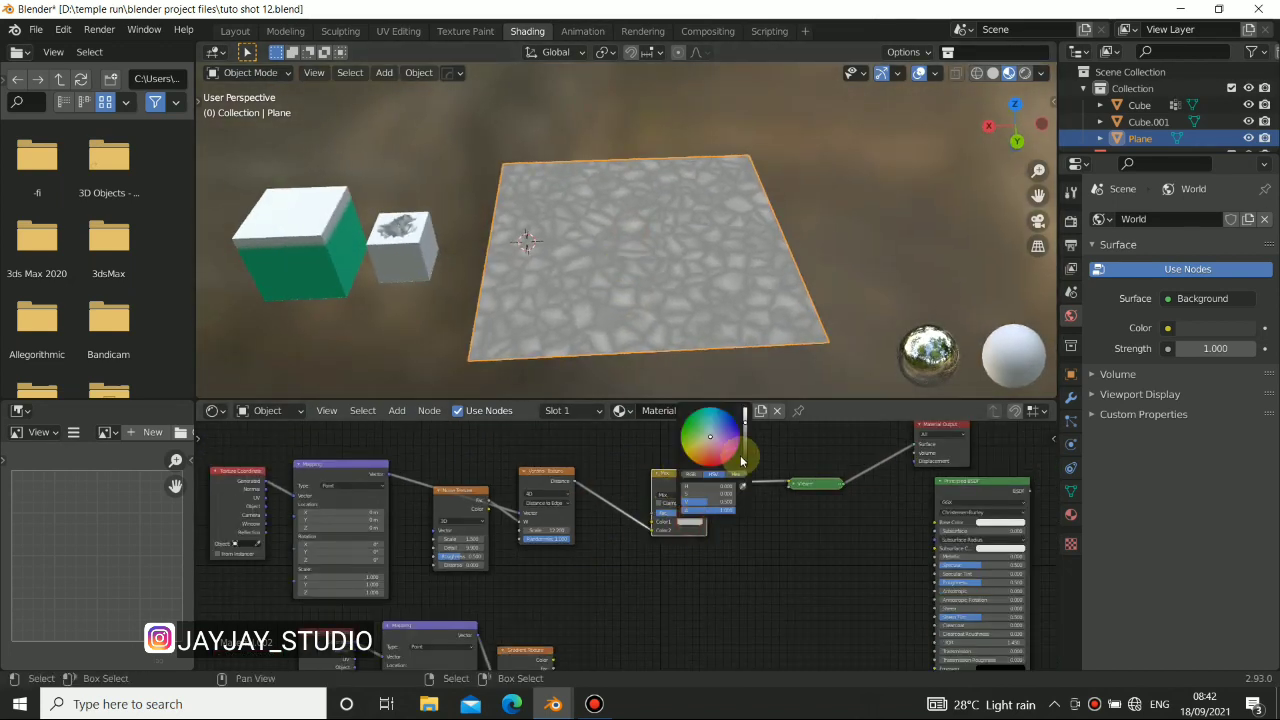
drag(745, 420, 745, 466)
middle_drag(634, 589, 634, 571)
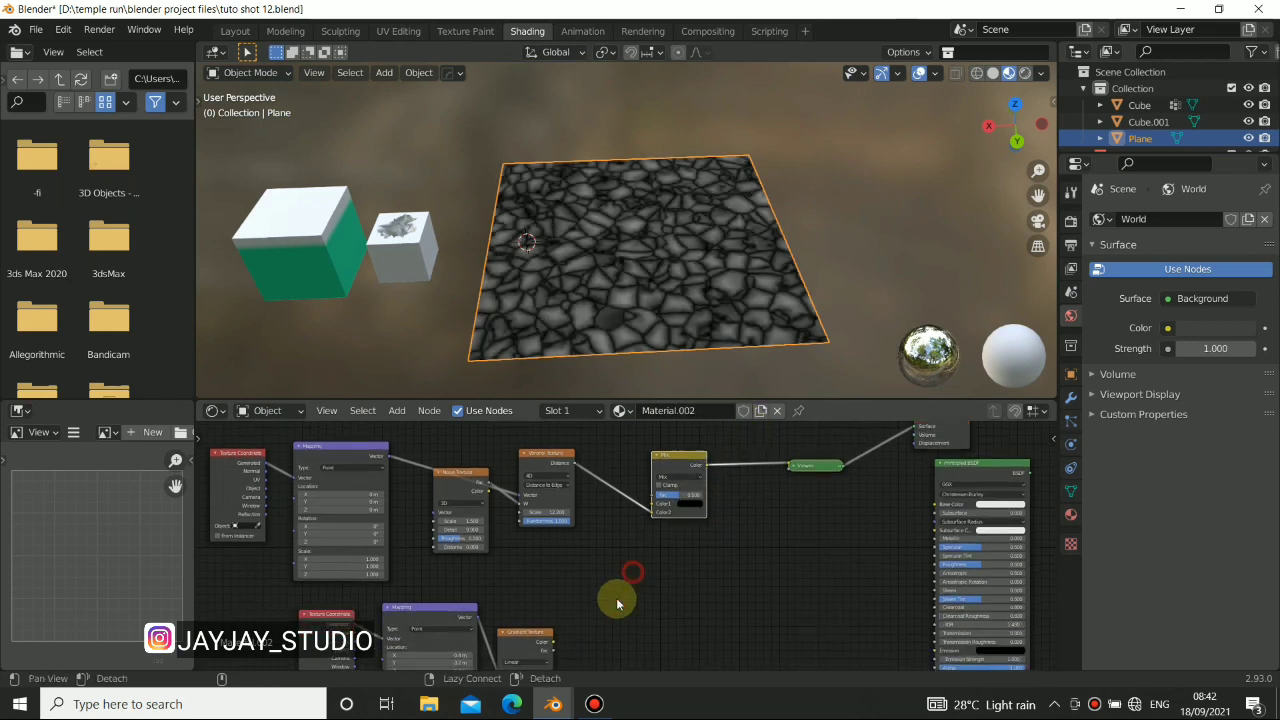
Connect the Gradient Texture's Color to the Mix node's Fac and check the masked cracks on the plane
drag(531, 647, 607, 555)
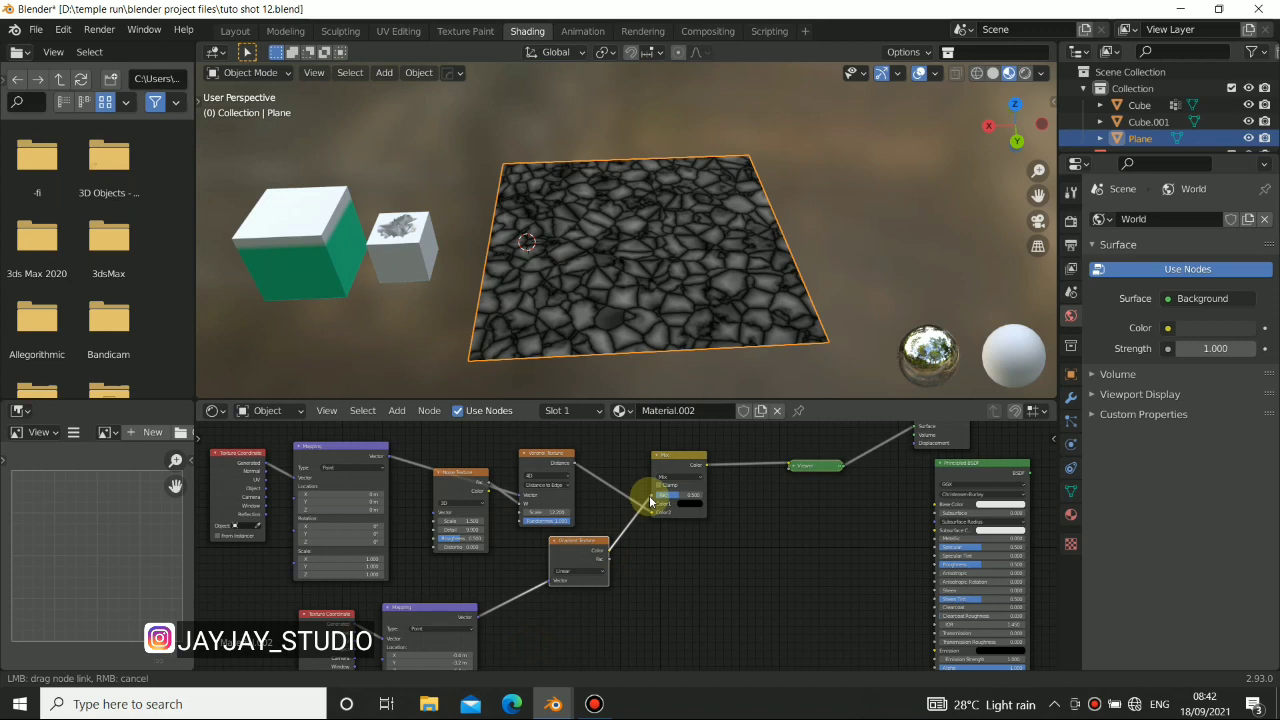
drag(650, 502, 723, 461)
middle_drag(654, 266, 730, 250)
scroll(663, 316, up, 4)
middle_drag(737, 263, 698, 227)
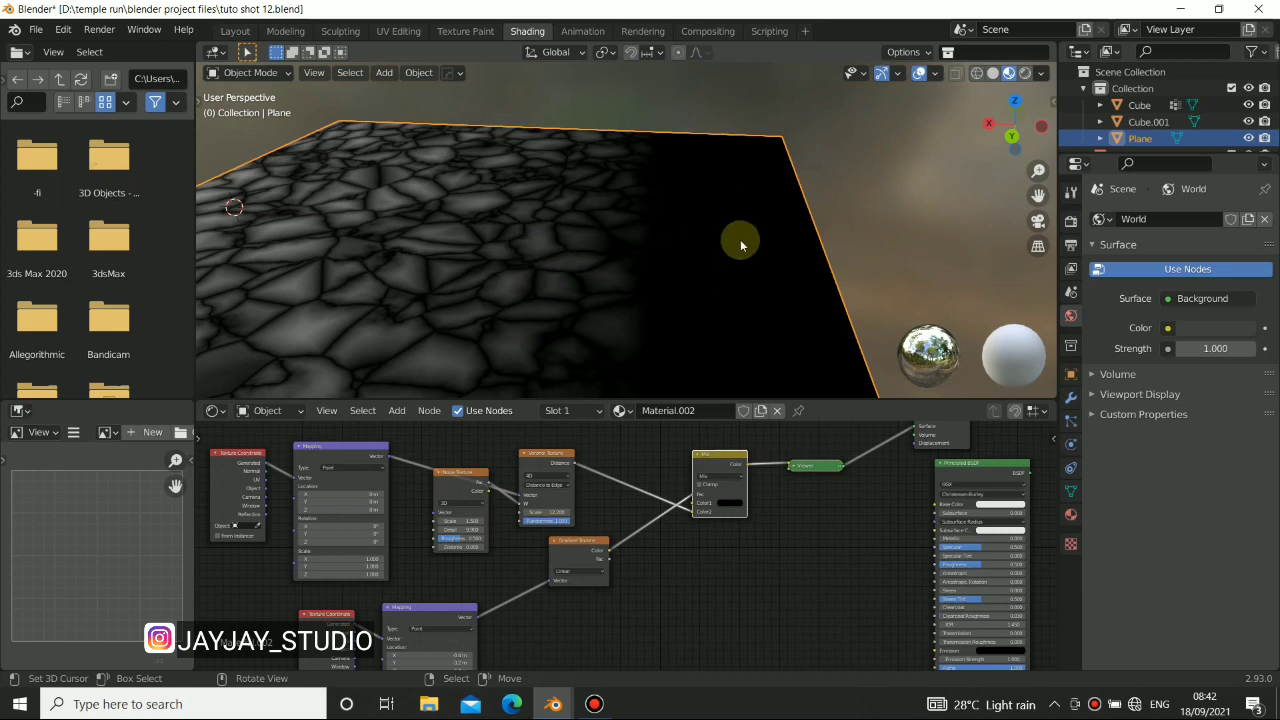
scroll(654, 263, down, 5)
middle_drag(654, 263, 566, 240)
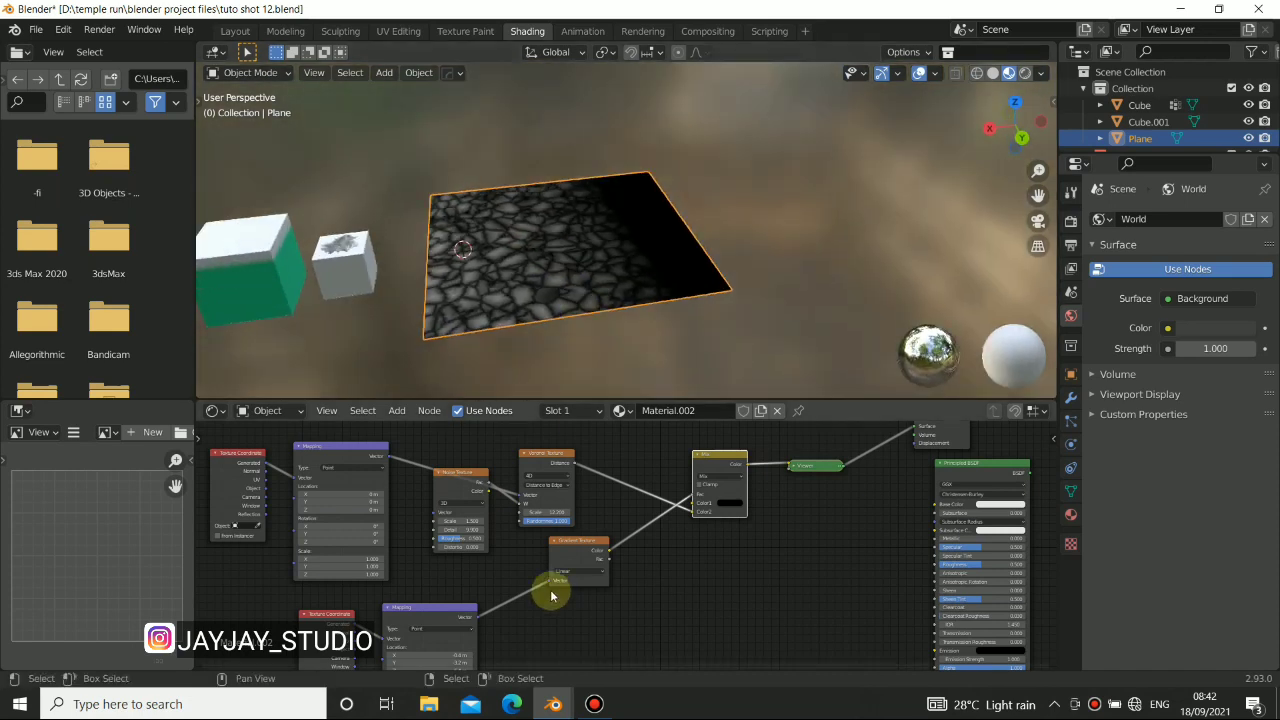
Replace the gradient's Texture Coordinate and Mapping nodes with a fresh default pair
middle_drag(551, 596, 636, 523)
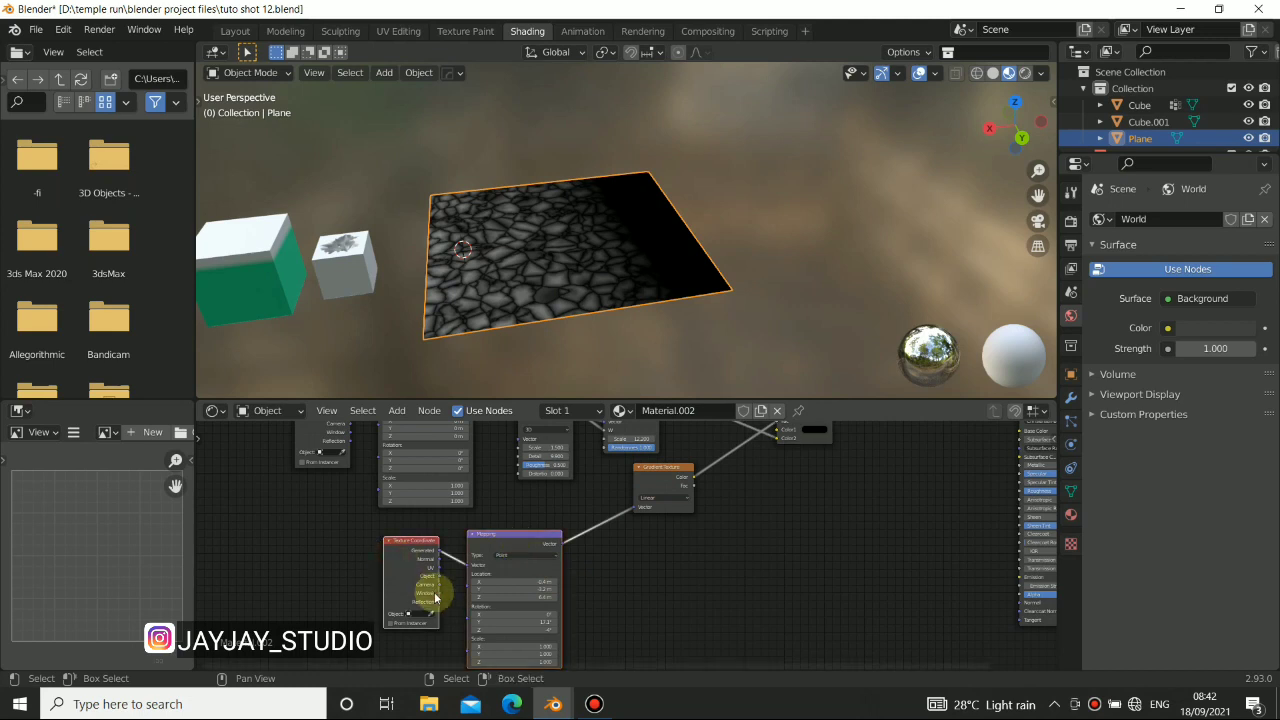
key(x)
drag(655, 503, 655, 520)
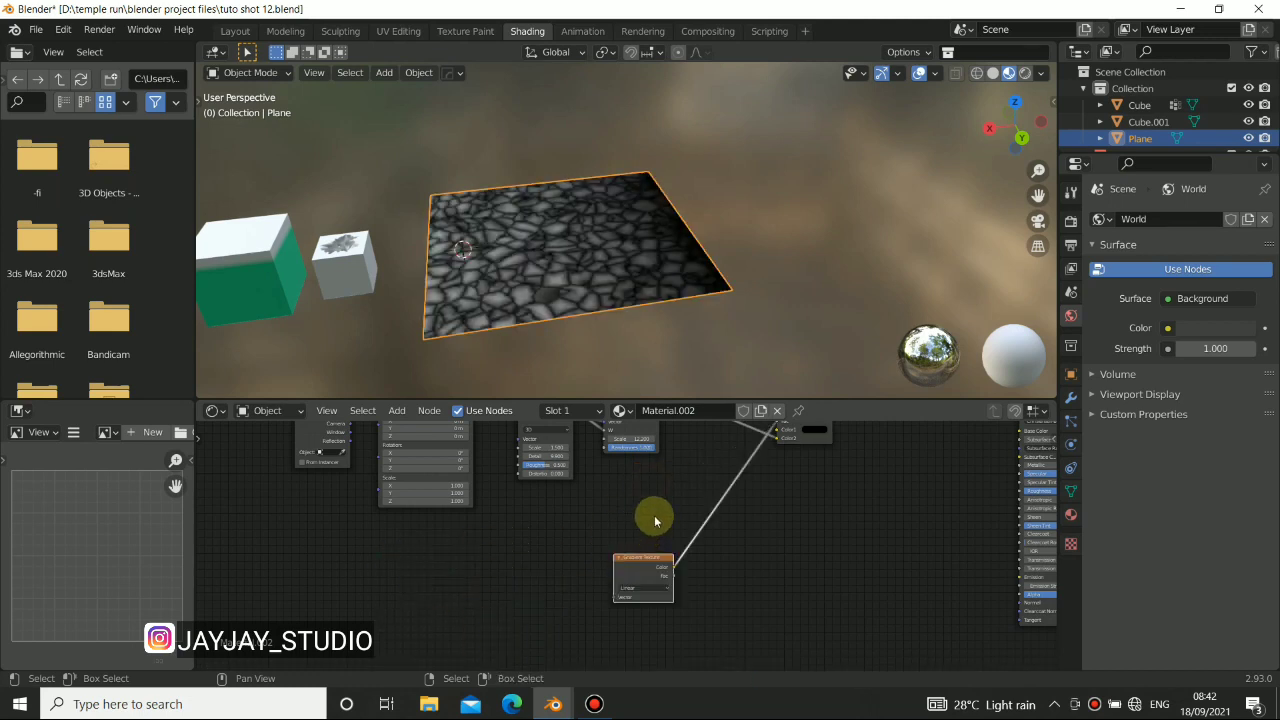
scroll(633, 574, up, 5)
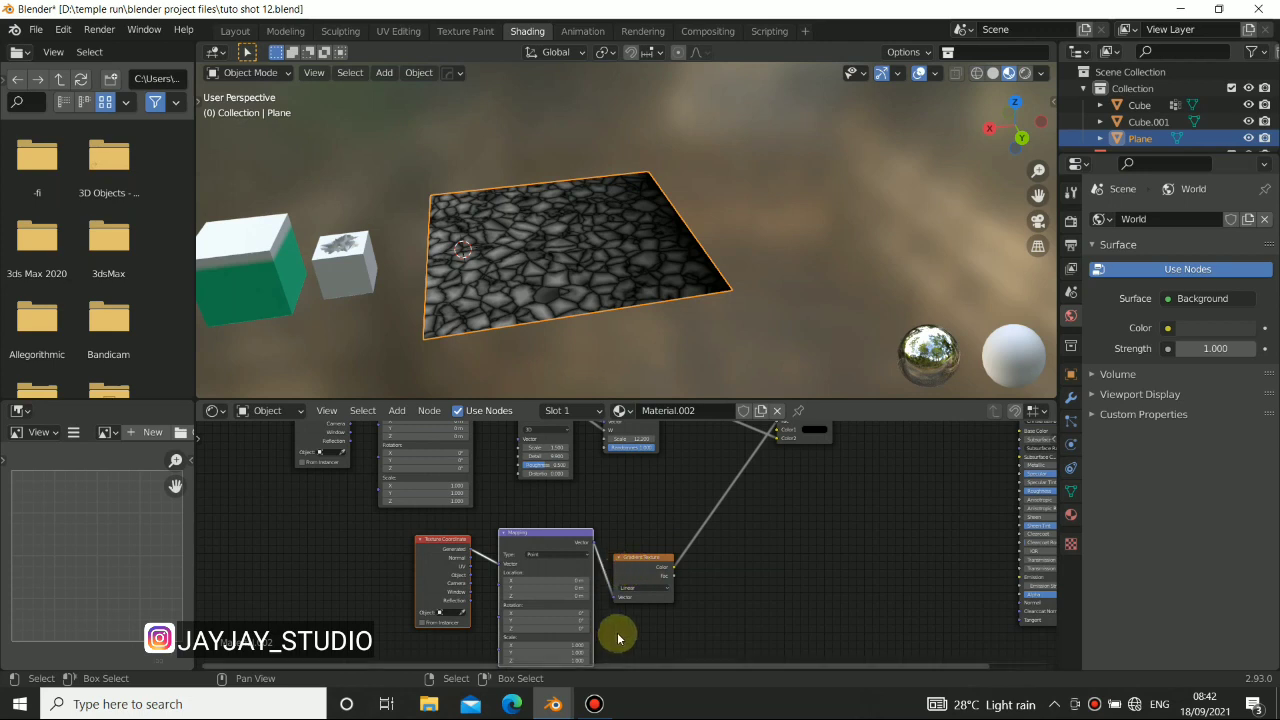
Set the gradient type to Quadratic Sphere and preview it on the plane from the top view
middle_drag(624, 483, 609, 424)
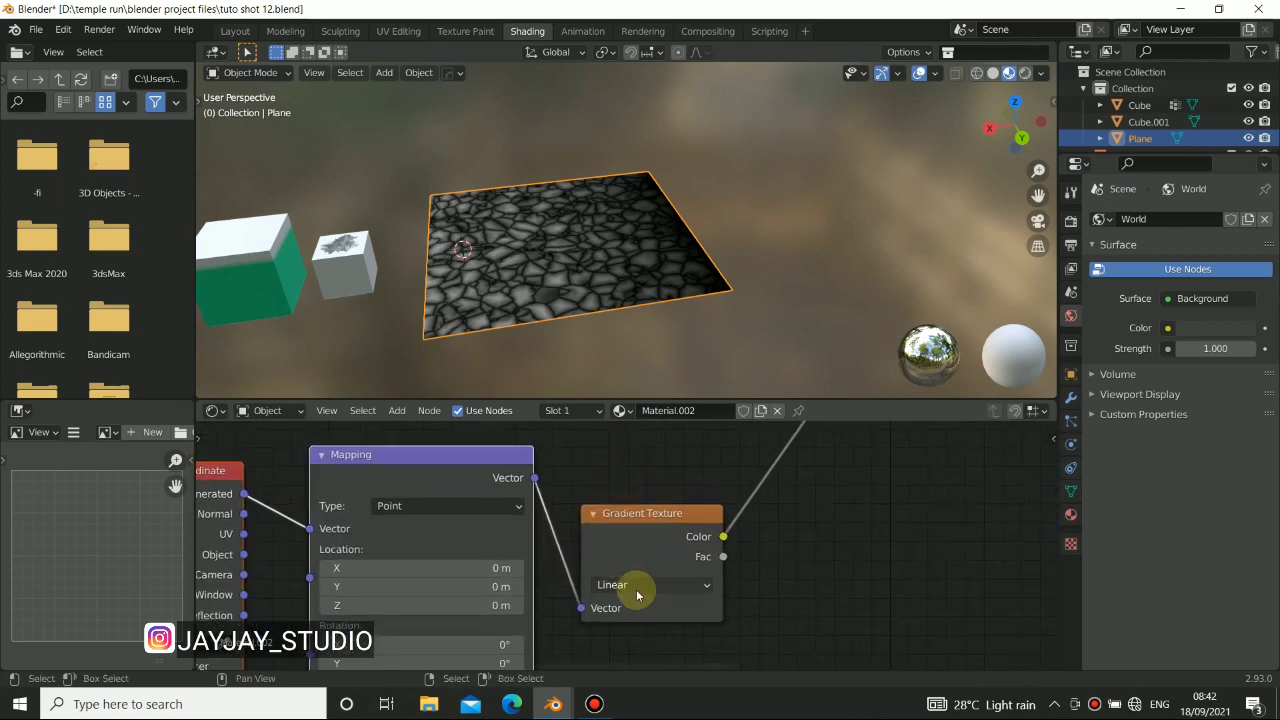
click(637, 590)
click(679, 460)
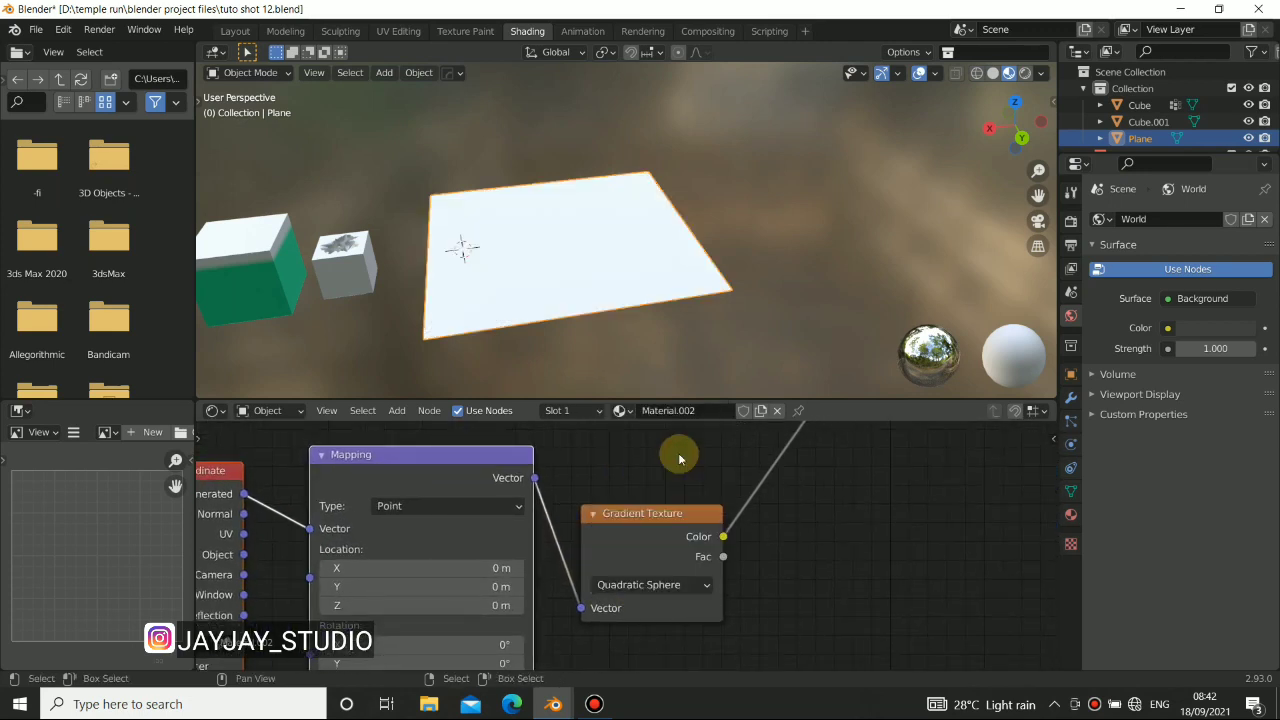
middle_drag(675, 504, 586, 585)
ctrl+shift+click(587, 605)
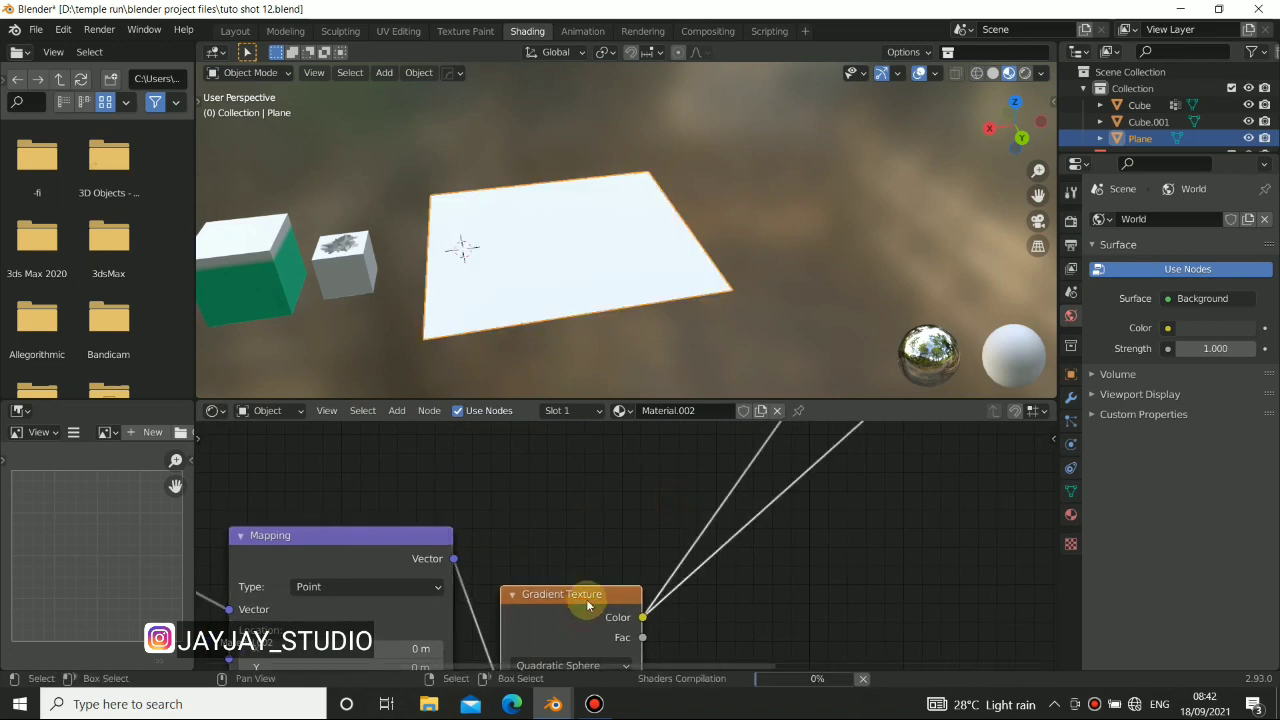
middle_drag(571, 189, 569, 258)
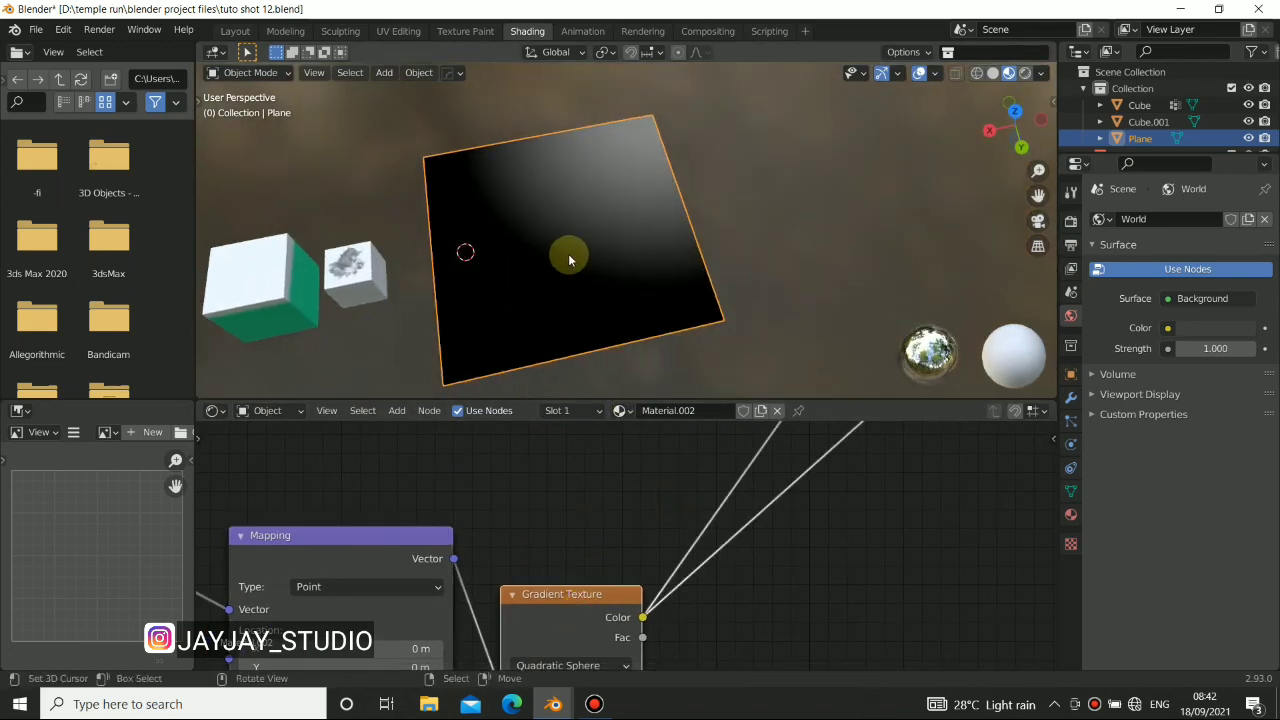
key(KP_7)
alt+shift+drag(645, 246, 486, 207)
scroll(520, 525, down, 5)
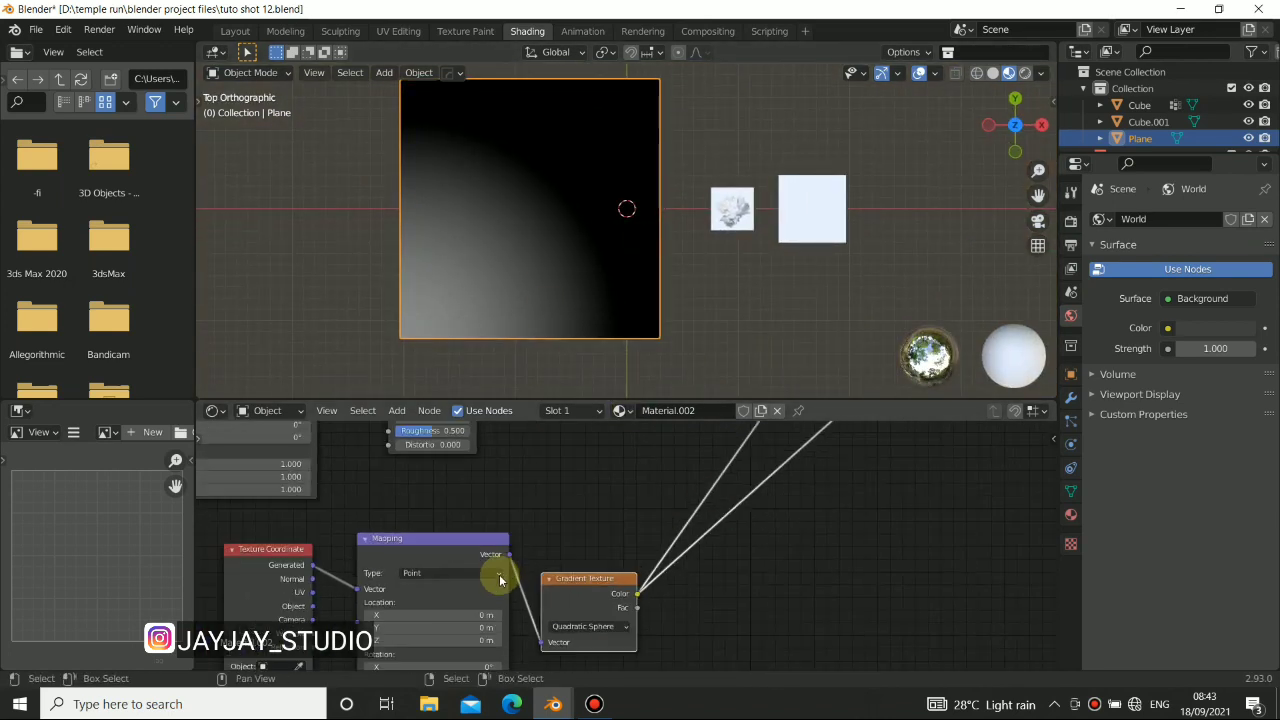
Set the gradient Mapping's location to -0.4, -0.4 and -1 m and its scale to 2 on all three axes
alt+drag(461, 603, 492, 502)
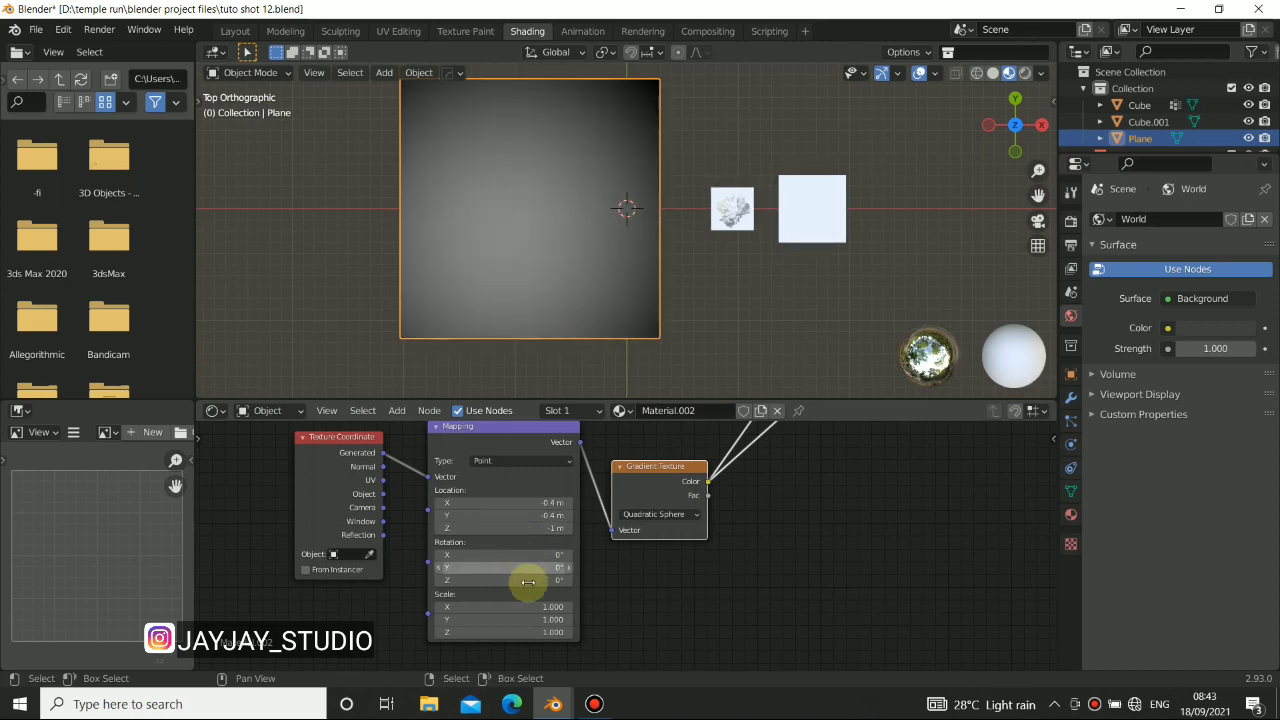
drag(527, 607, 528, 607)
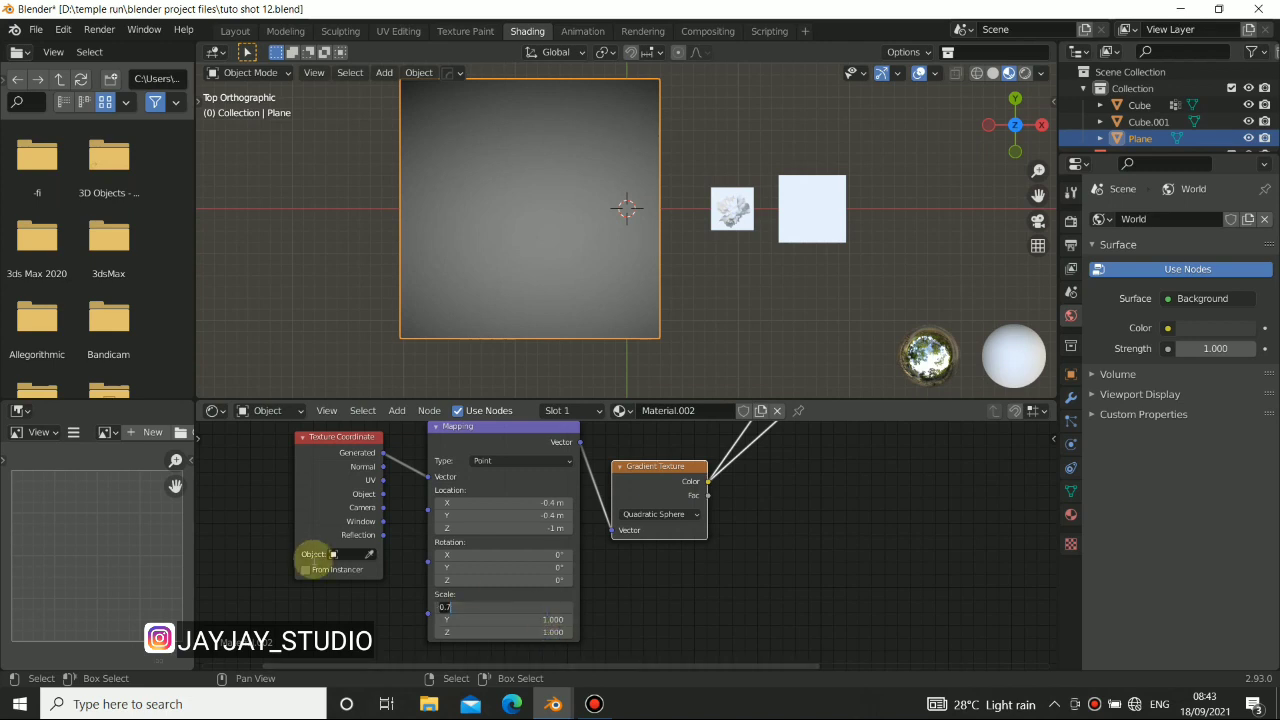
text(2)
key(Return)
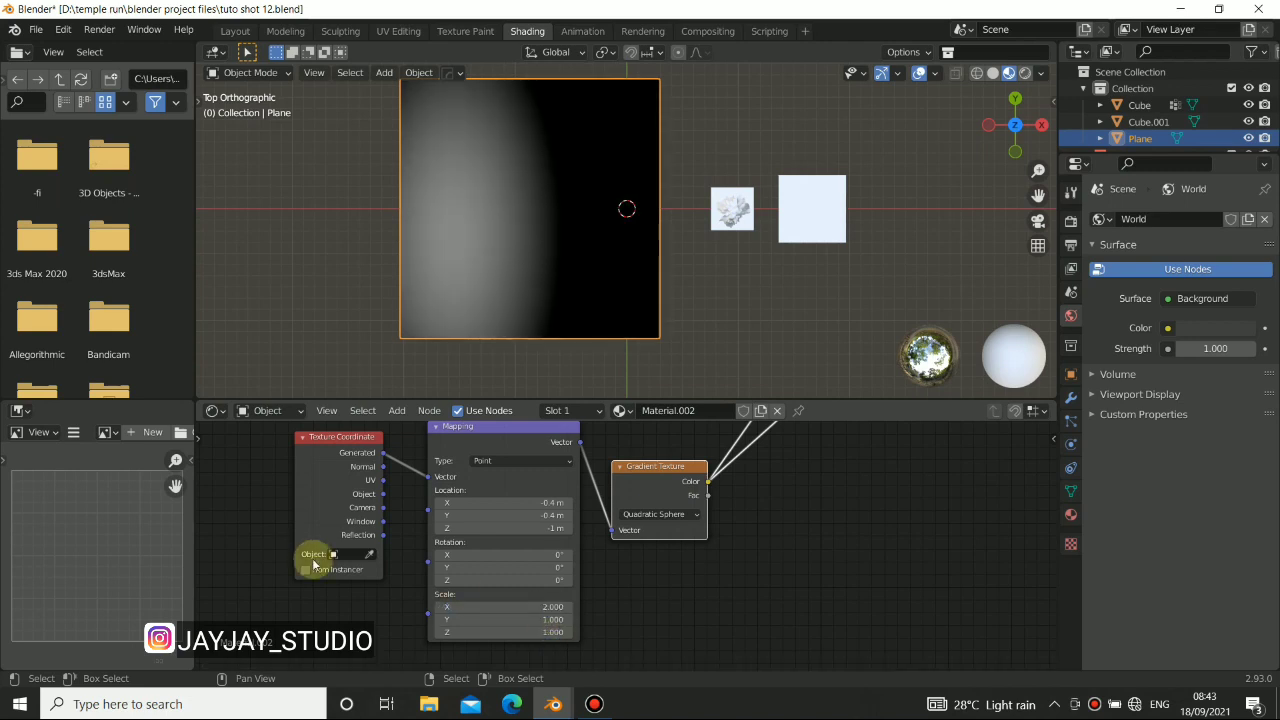
click(510, 620)
text(2)
key(Return)
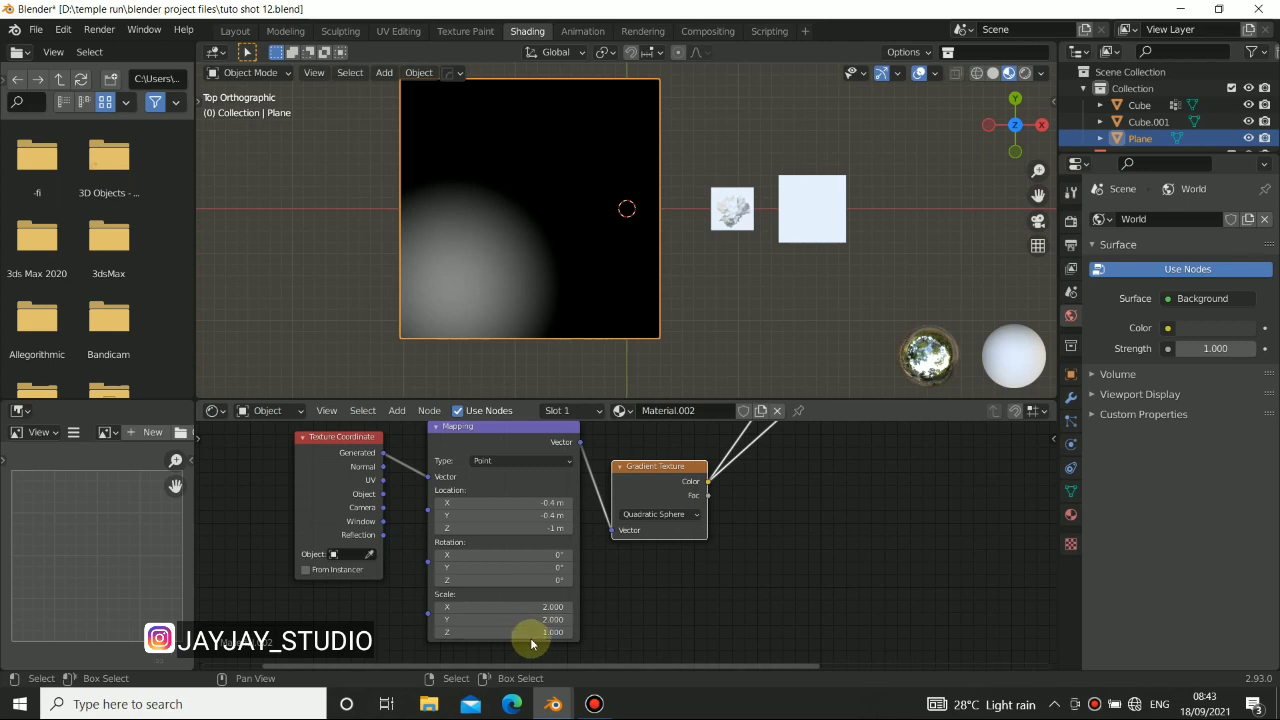
key(Return)
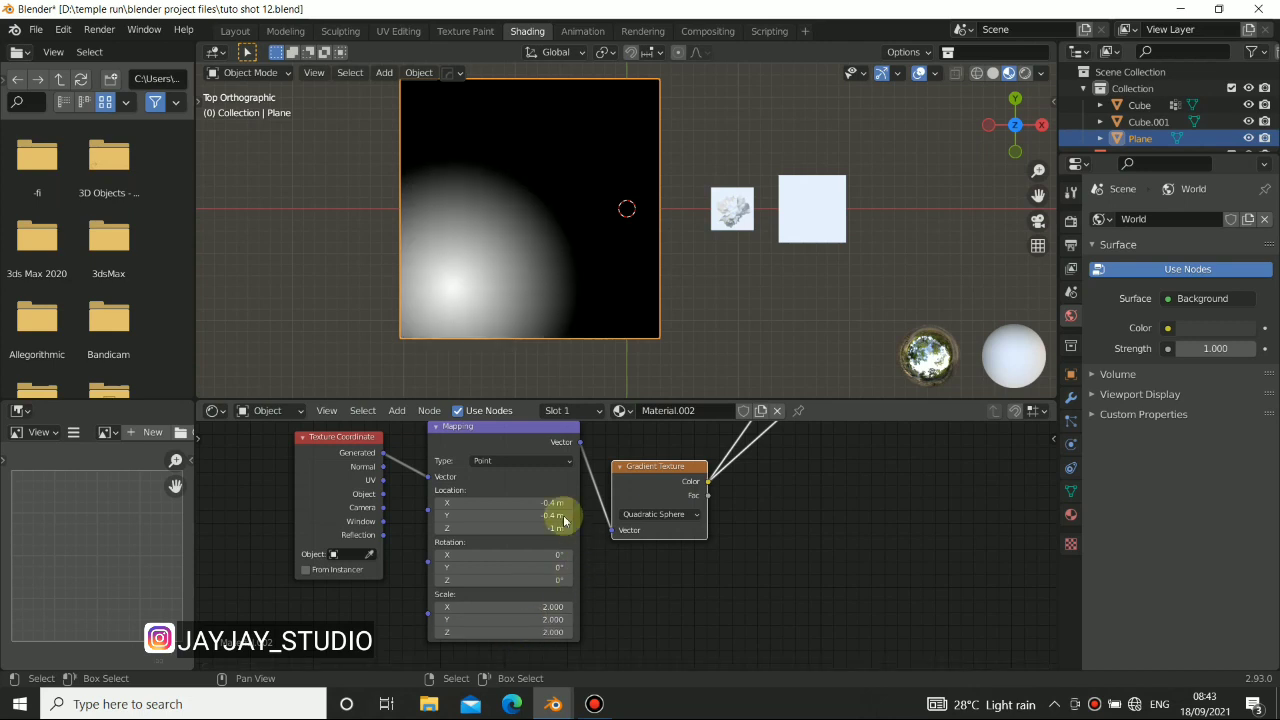
Centre the spherical gradient on the plane by setting the Mapping location to X -0.9, Y -1 and Z -0.6 m
mouse_move(533, 515)
mouse_down()
mouse_move(463, 508)
mouse_move(510, 528)
mouse_move(556, 515)
mouse_move(470, 515)
mouse_move(533, 515)
mouse_move(515, 515)
mouse_up()
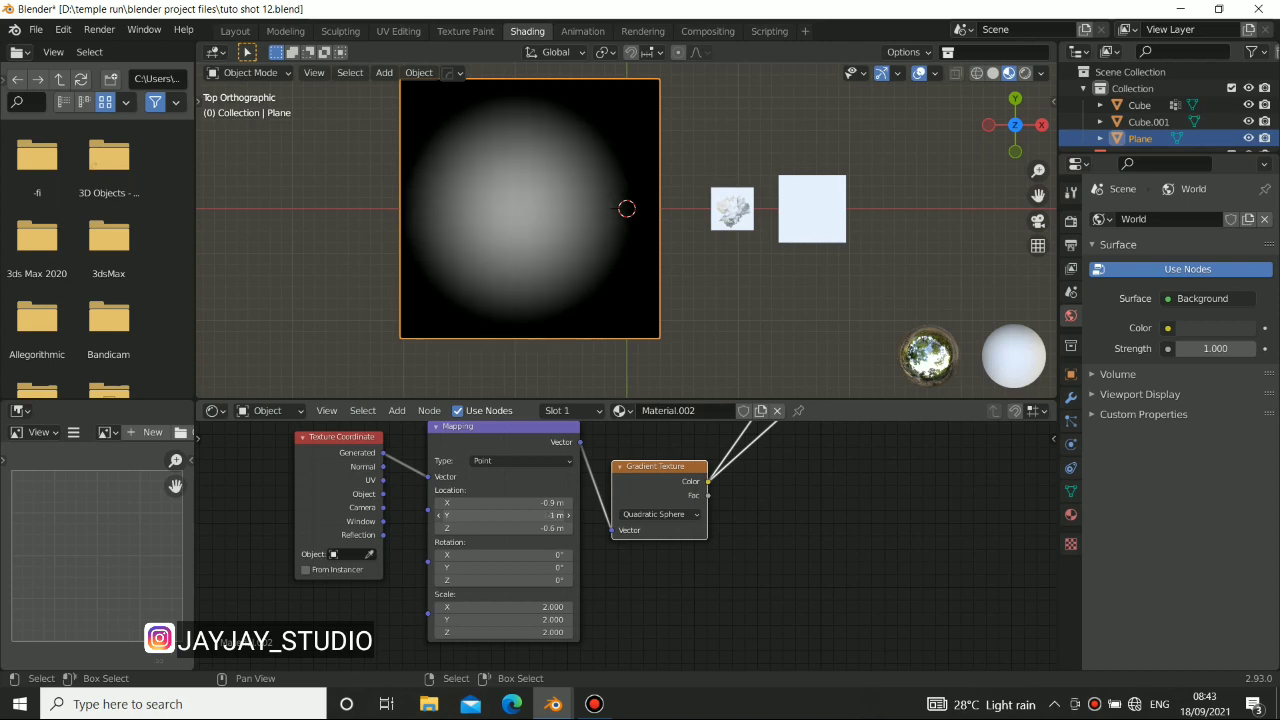
scroll(846, 469, down, 10)
alt+drag(831, 454, 654, 614)
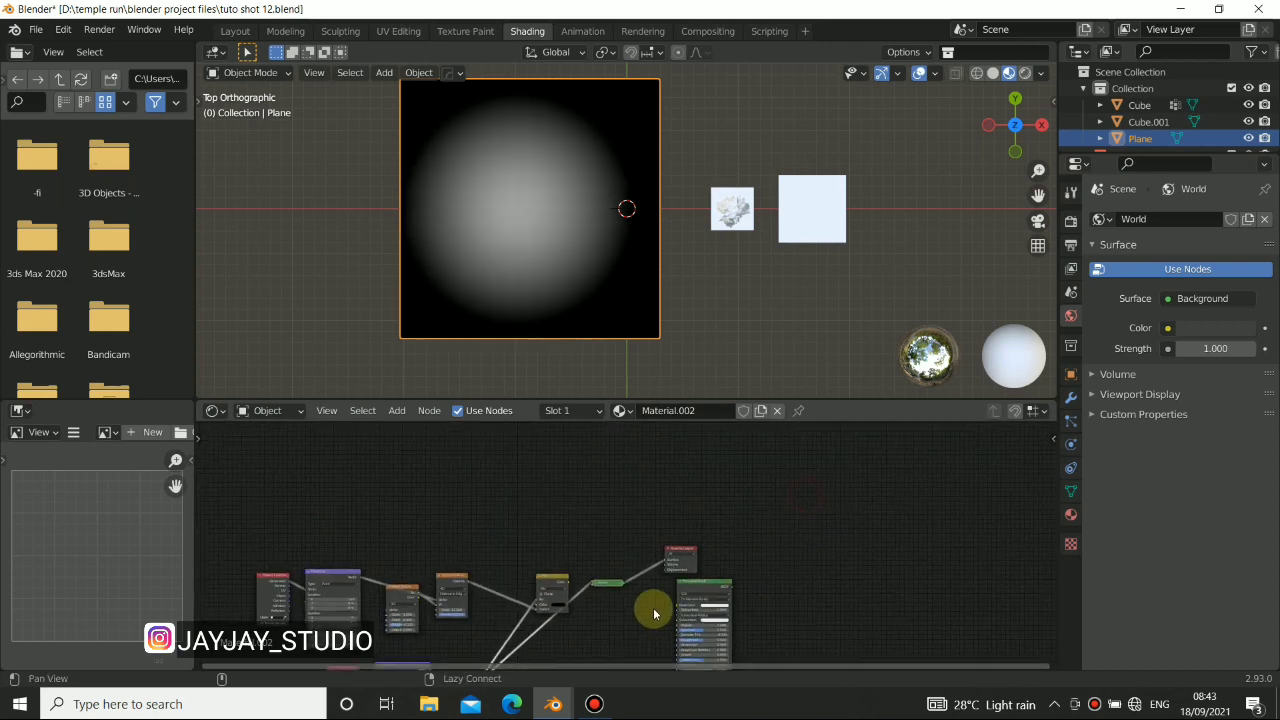
Preview the Mix node's output on the plane and inspect the gradient-masked cracks from several angles
scroll(584, 596, up, 5)
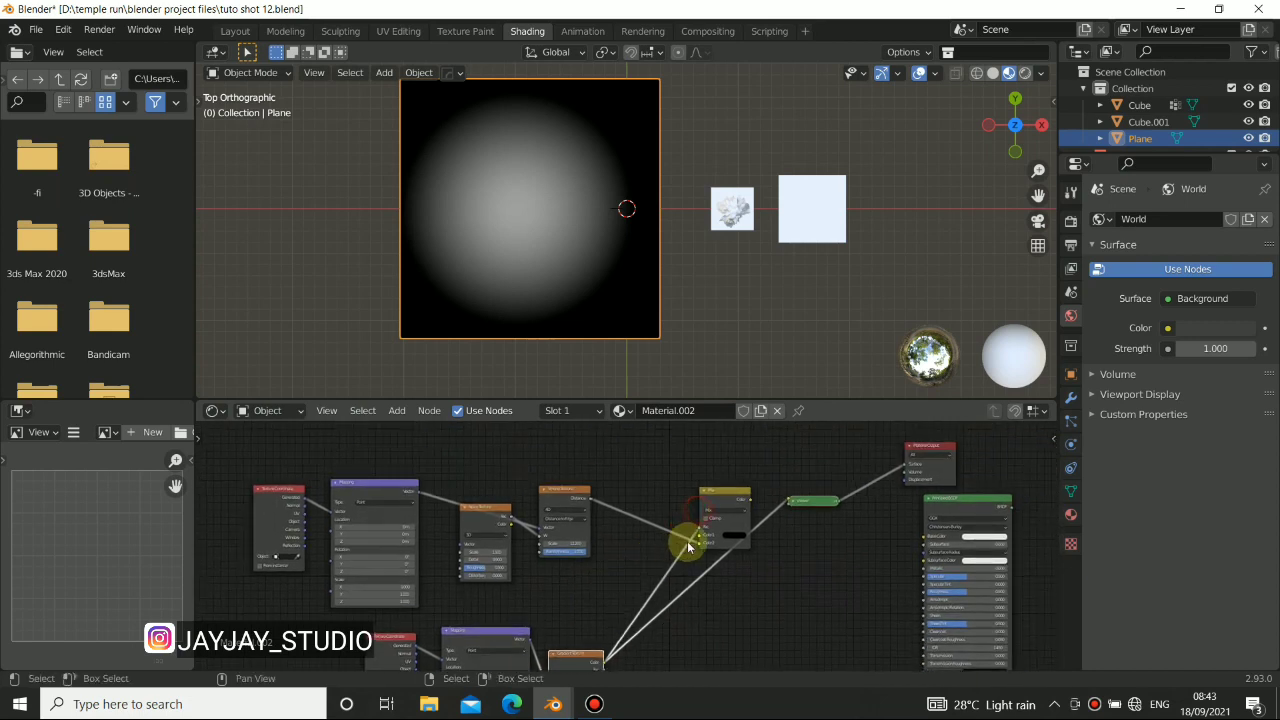
drag(826, 503, 829, 536)
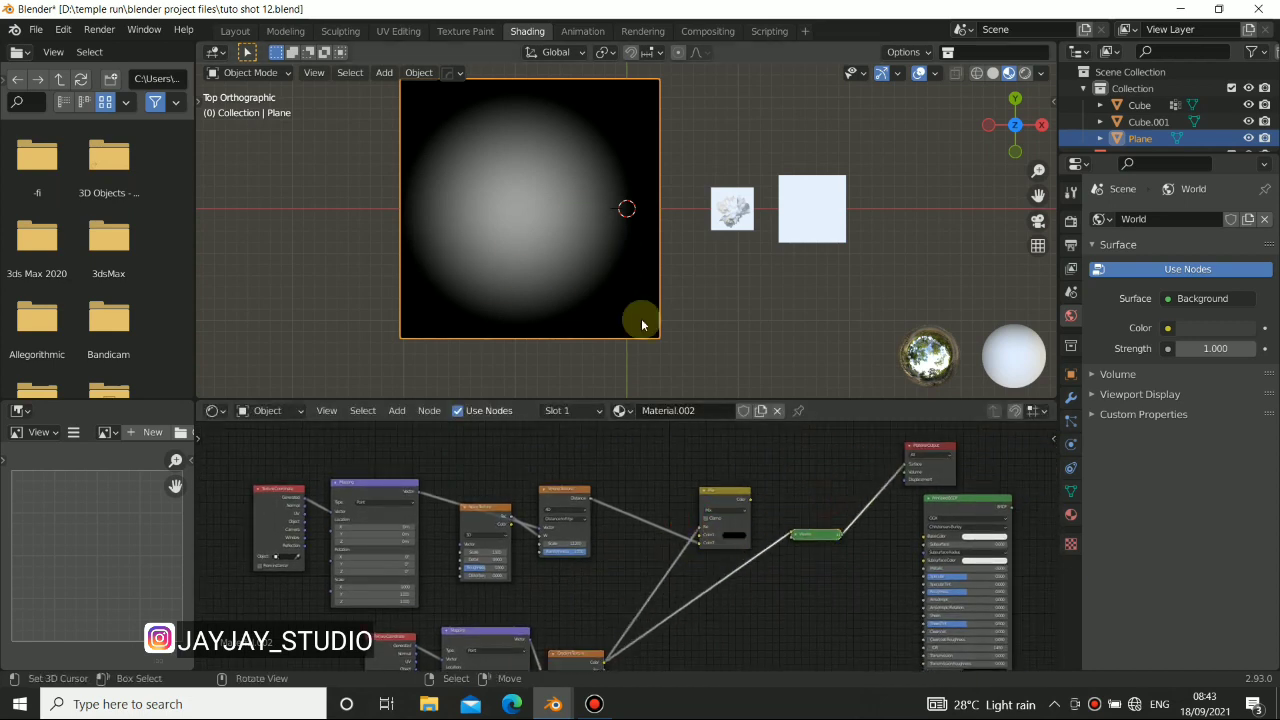
ctrl+shift+click(727, 499)
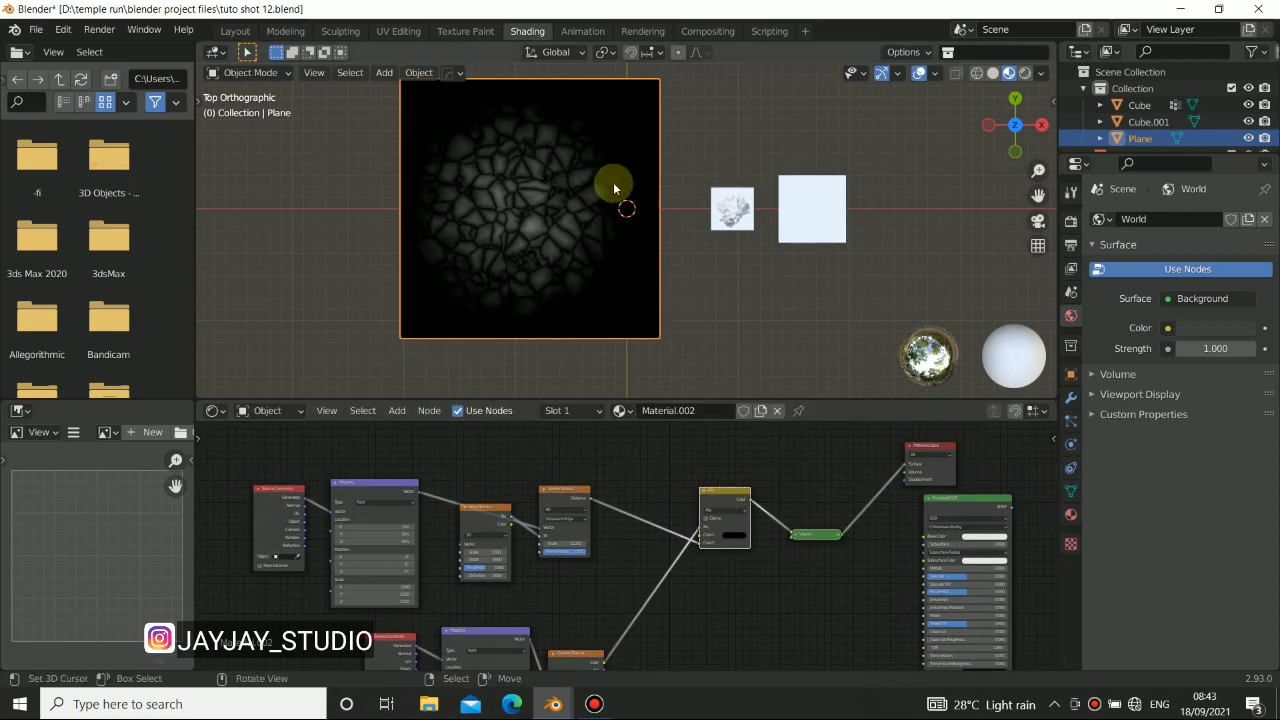
middle_drag(613, 182, 575, 183)
scroll(551, 234, up, 6)
scroll(590, 268, down, 6)
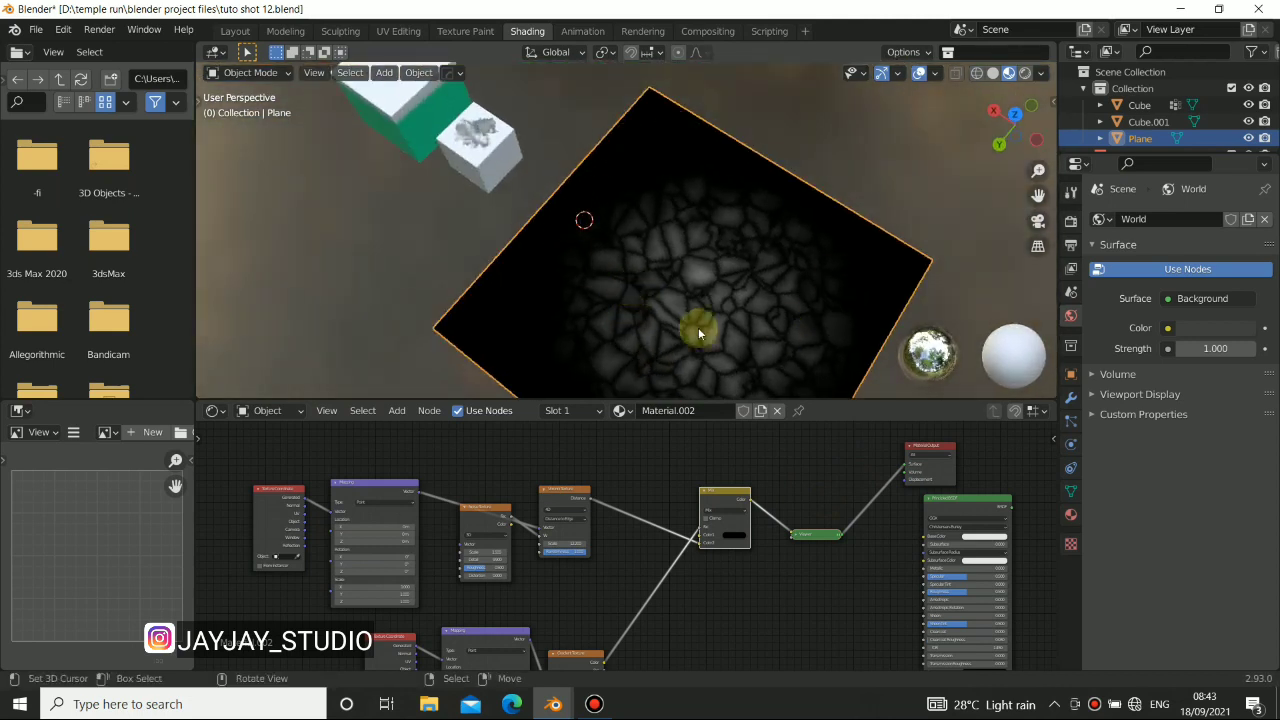
middle_drag(652, 305, 597, 489)
Switch to the temple run vfx shot 12 project and examine the nodes that follow its Gradient Texture
click(594, 704)
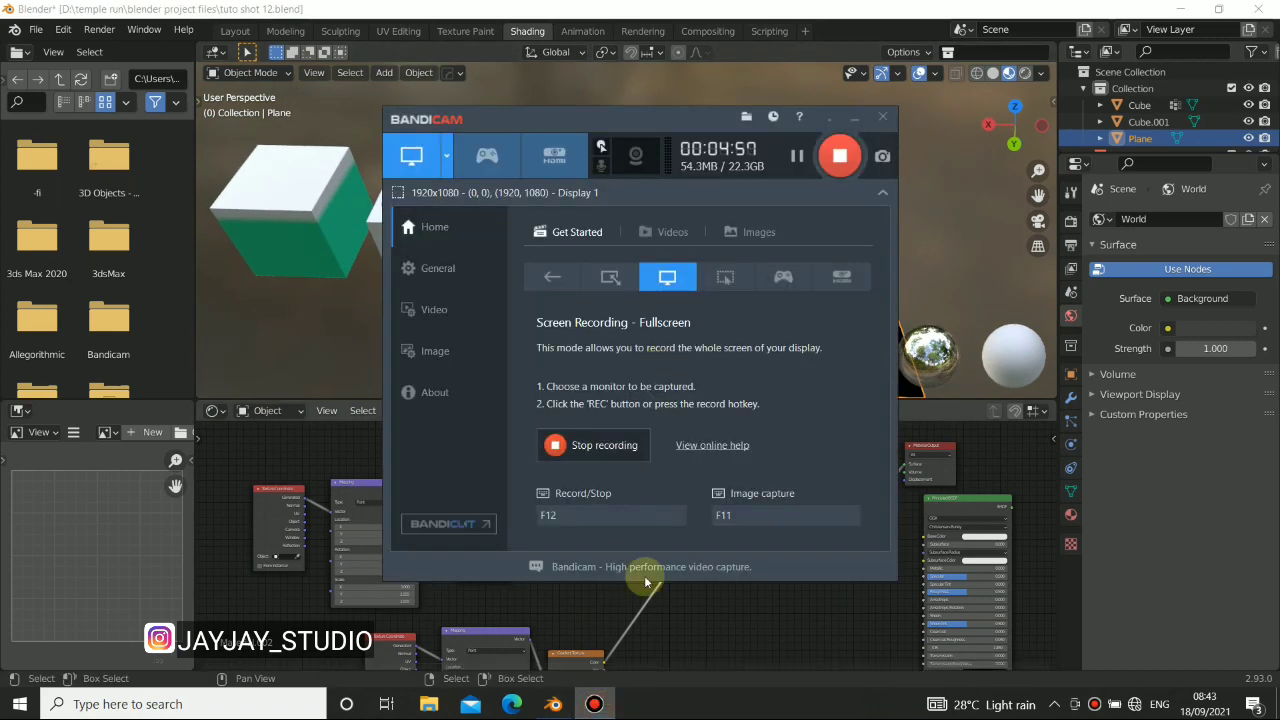
mouse_move(553, 706)
click(450, 628)
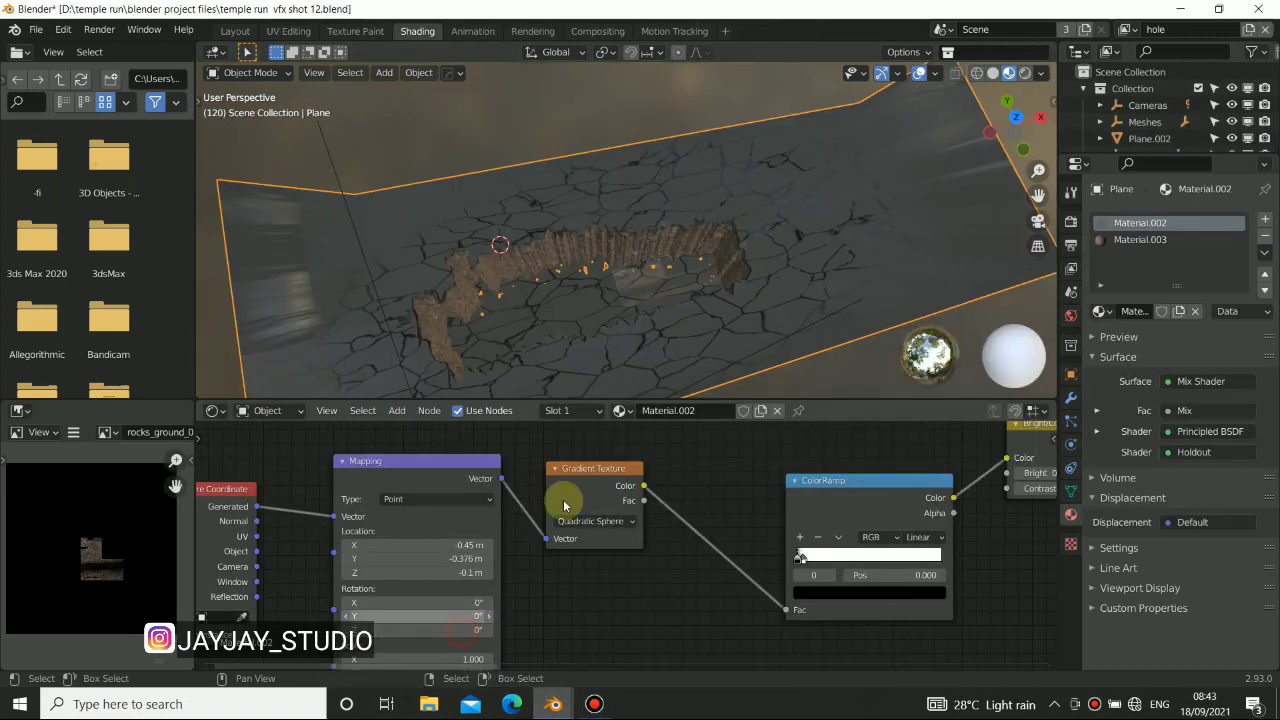
scroll(585, 572, down, 1)
middle_drag(685, 585, 517, 546)
middle_drag(772, 495, 632, 578)
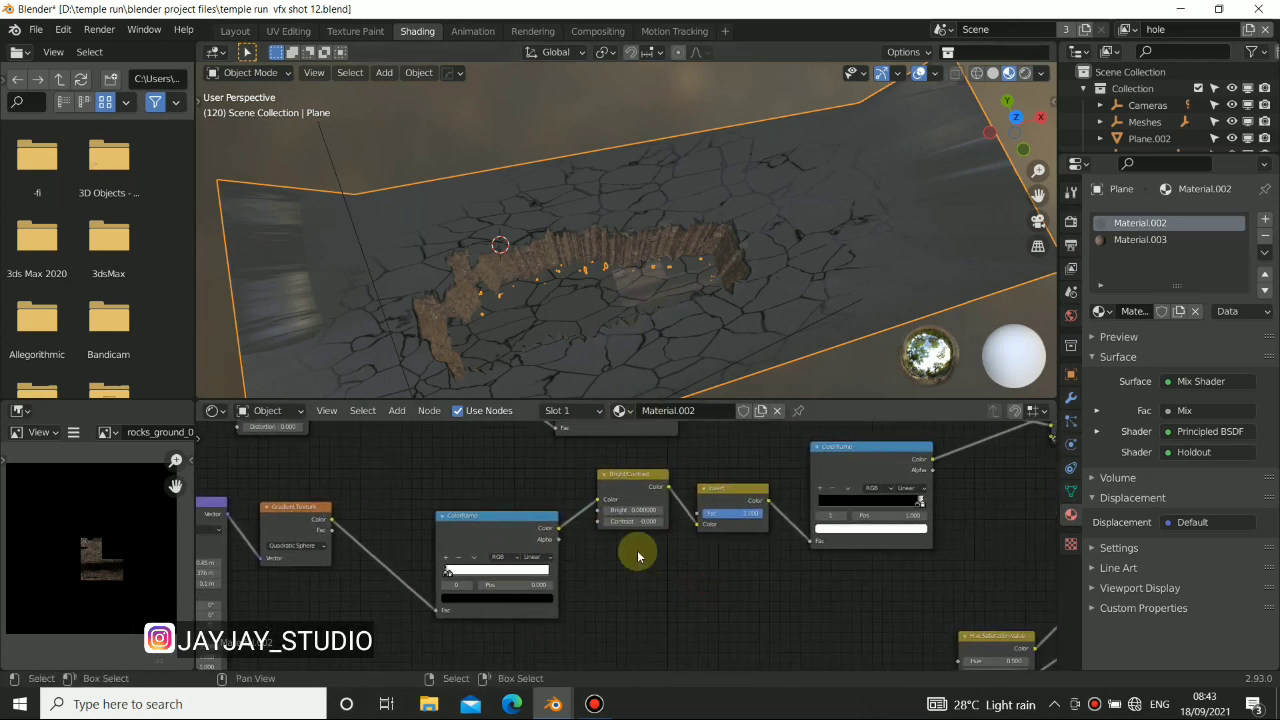
scroll(660, 605, down, 5)
Return to the tuto shot 12 project, insert a ColorRamp between the Gradient Texture and the Mix node, and preview it on the plane
mouse_move(557, 703)
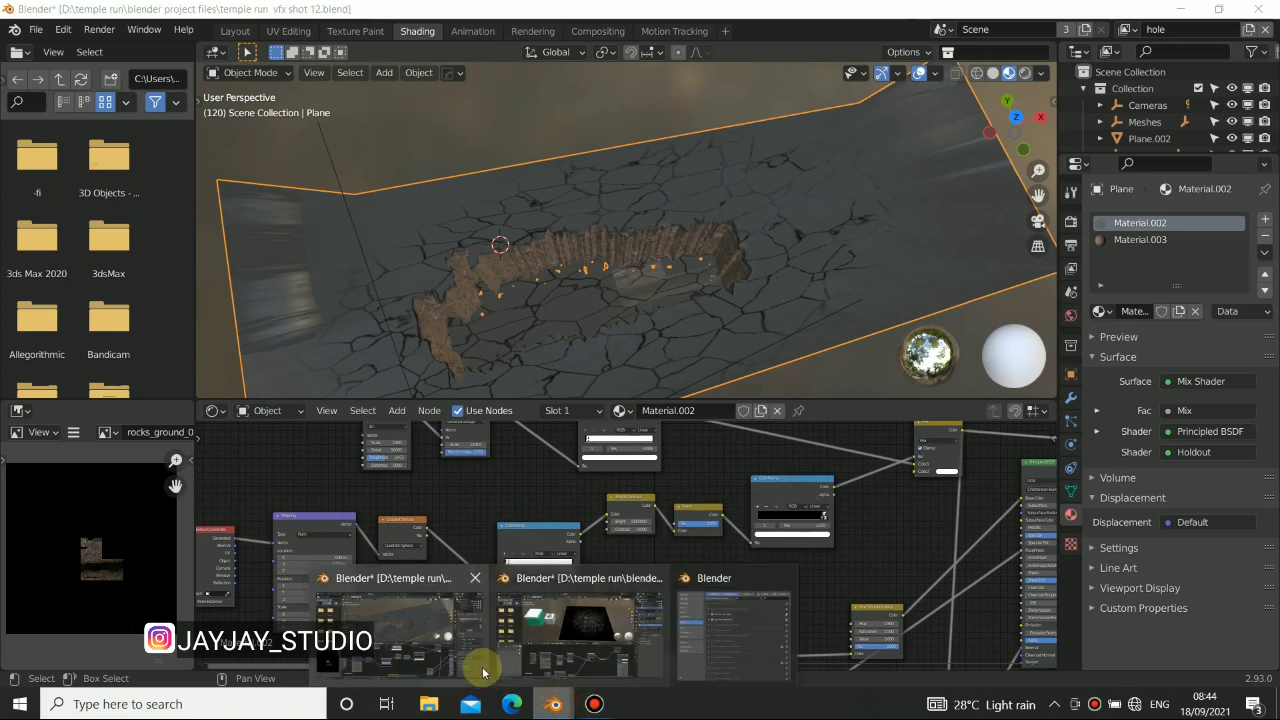
click(580, 634)
scroll(603, 540, down, 2)
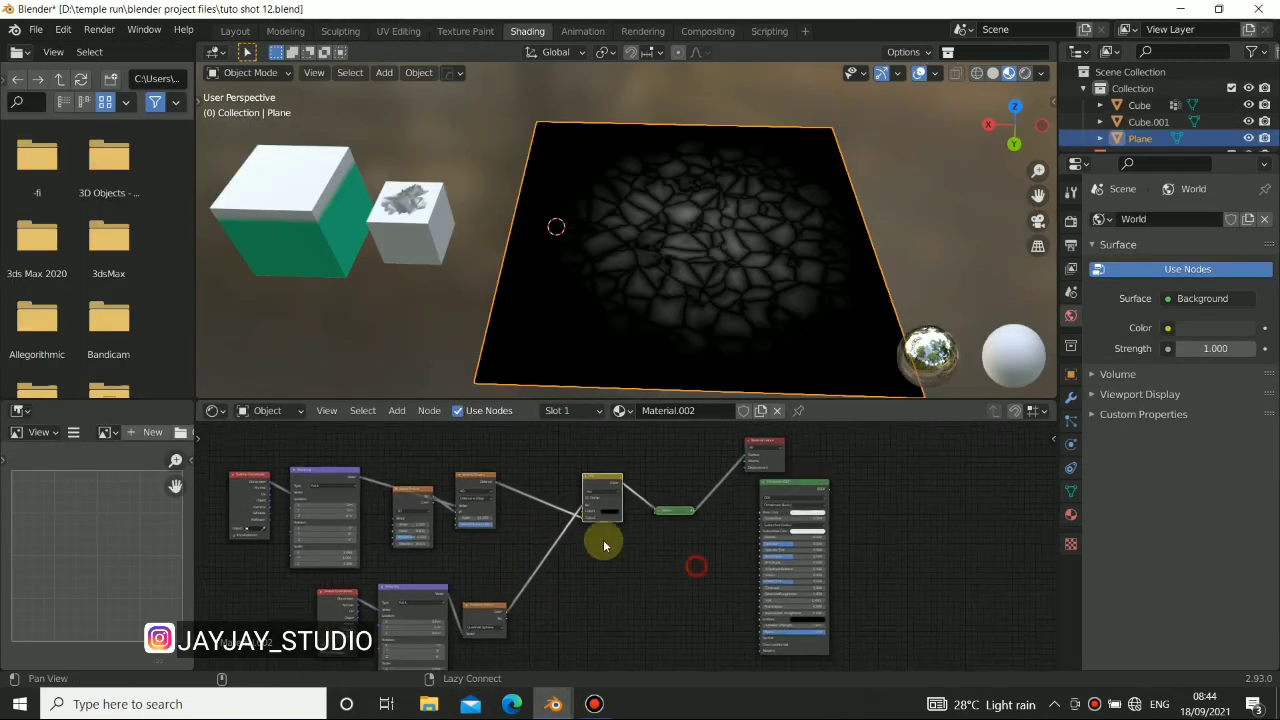
key(shift+a)
mouse_move(601, 569)
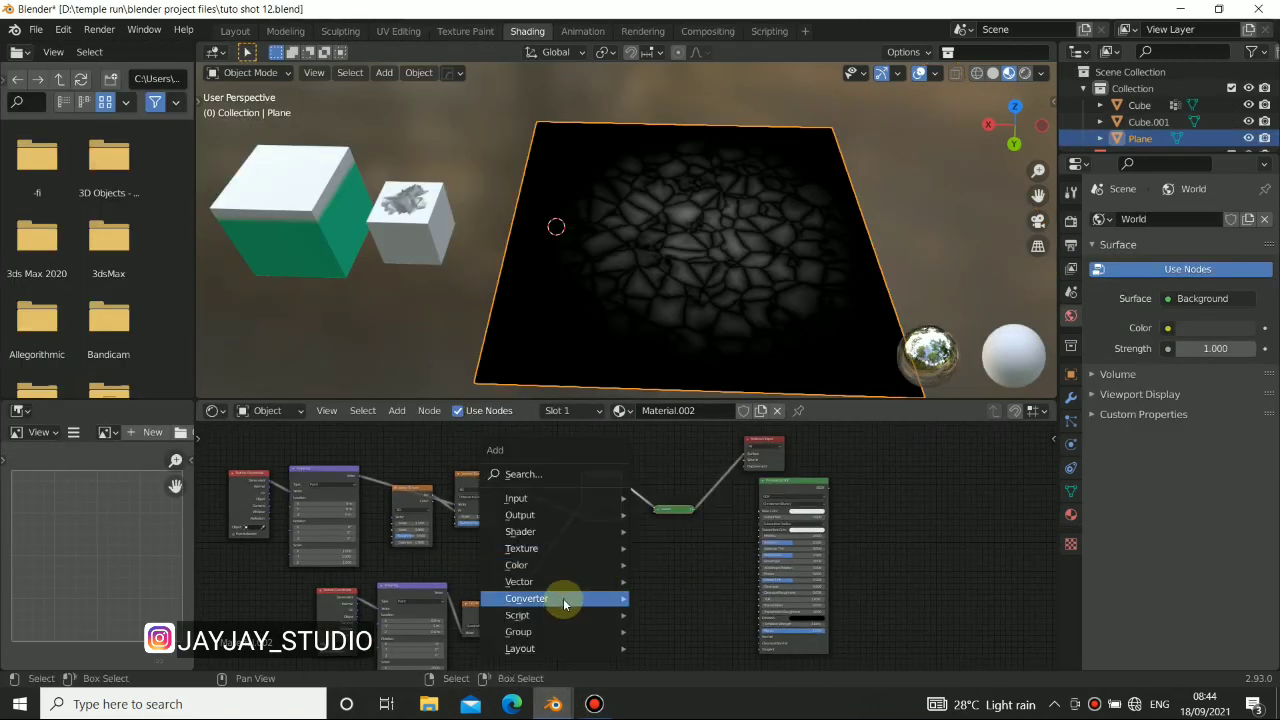
mouse_move(566, 598)
click(703, 385)
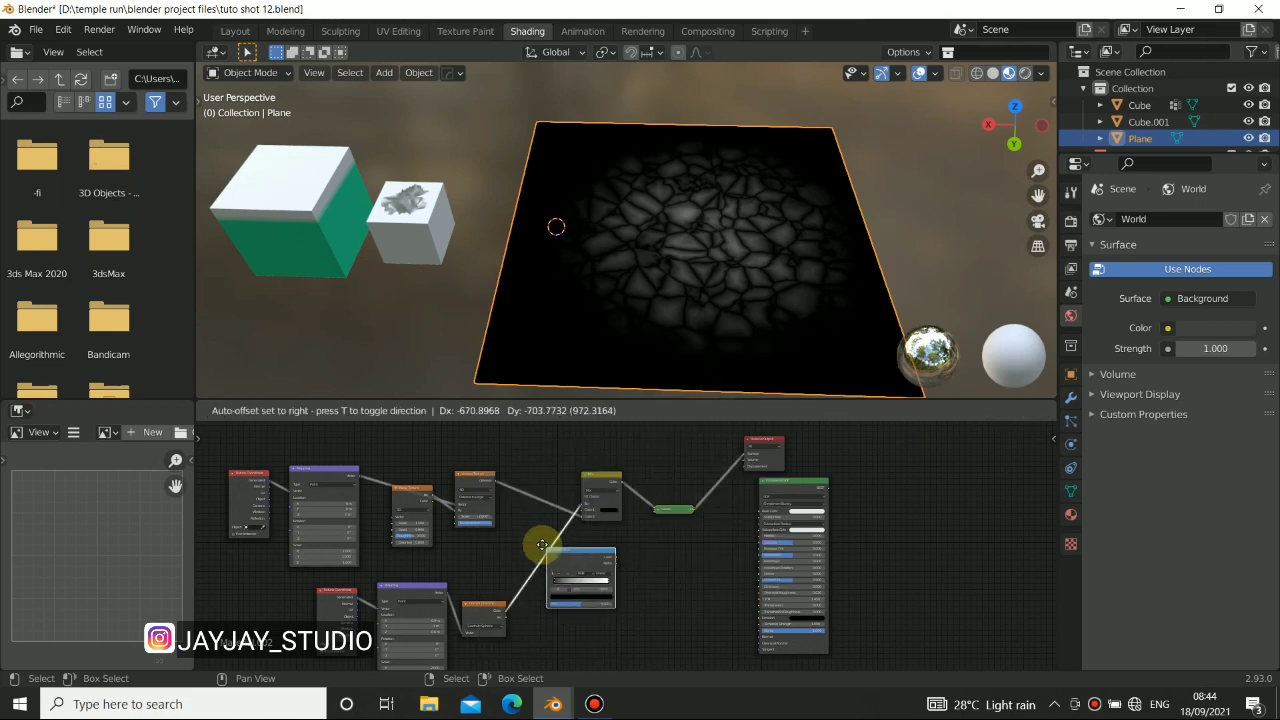
click(571, 553)
scroll(571, 573, up, 2)
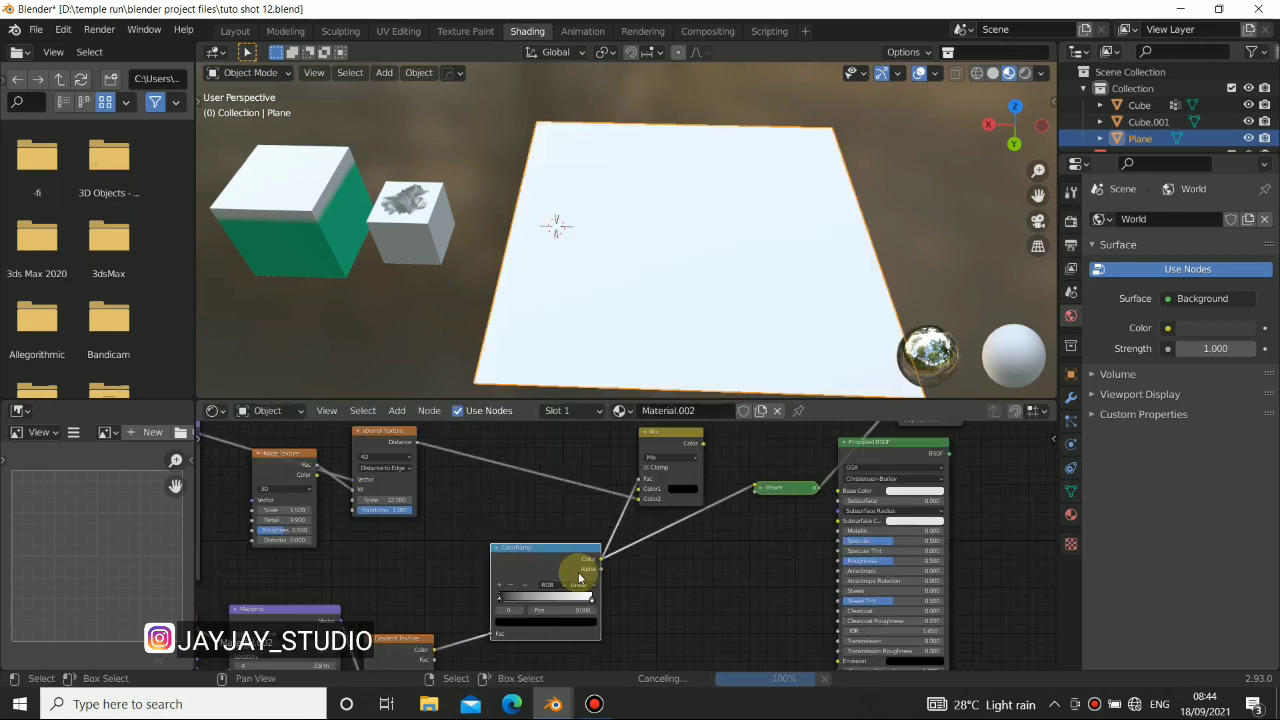
Brighten the spherical mask by moving the ColorRamp's white stop to position 0.293
middle_drag(580, 571, 626, 475)
scroll(585, 508, up, 2)
mouse_move(553, 475)
mouse_down()
mouse_move(568, 476)
mouse_move(541, 474)
mouse_up()
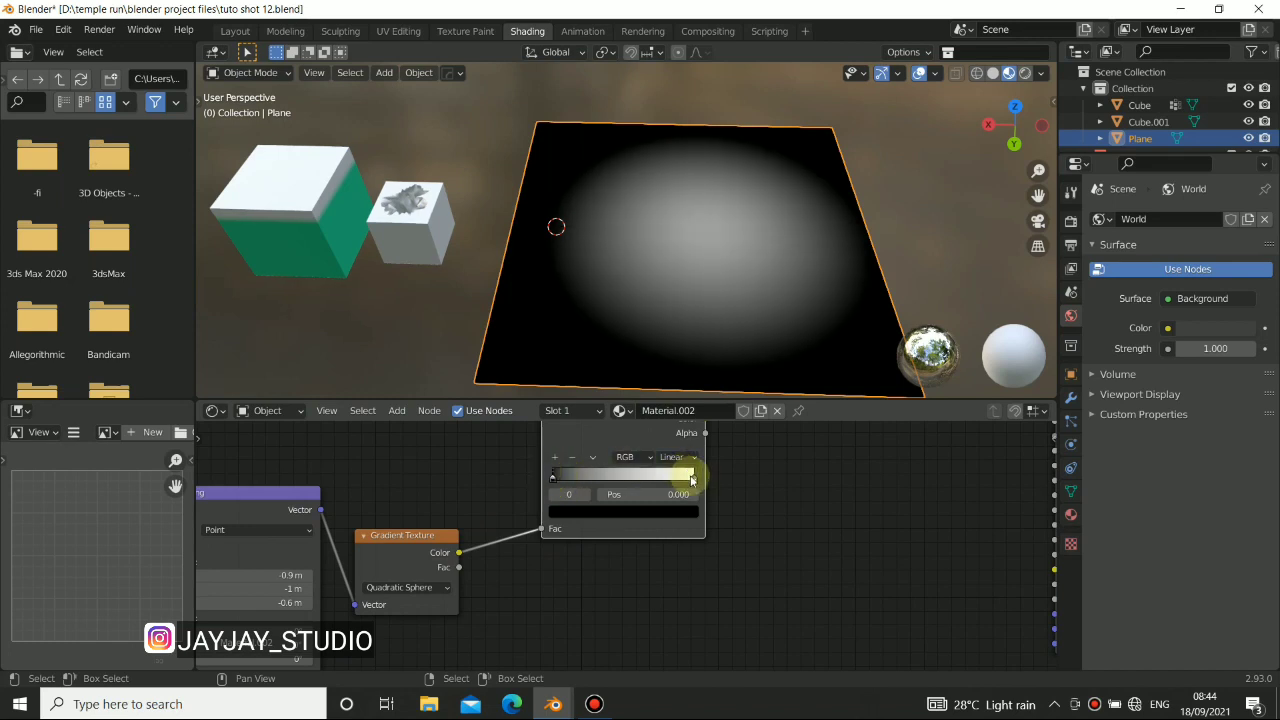
drag(691, 480, 589, 480)
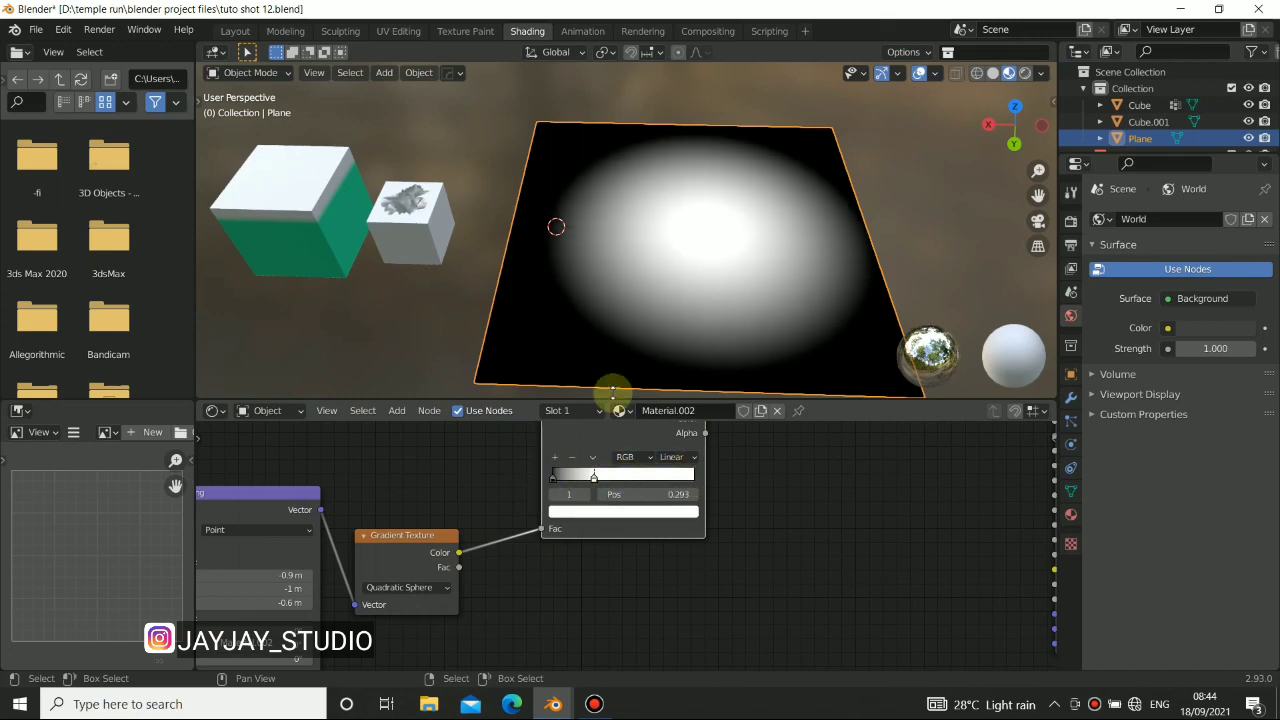
mouse_move(612, 390)
middle_down()
mouse_move(640, 349)
mouse_move(520, 297)
mouse_move(591, 257)
mouse_move(703, 263)
mouse_move(620, 380)
middle_up()
Move the Material Output farther from the Mix node and shift the Principled BSDF slightly to make room in the node graph
scroll(820, 580, down, 5)
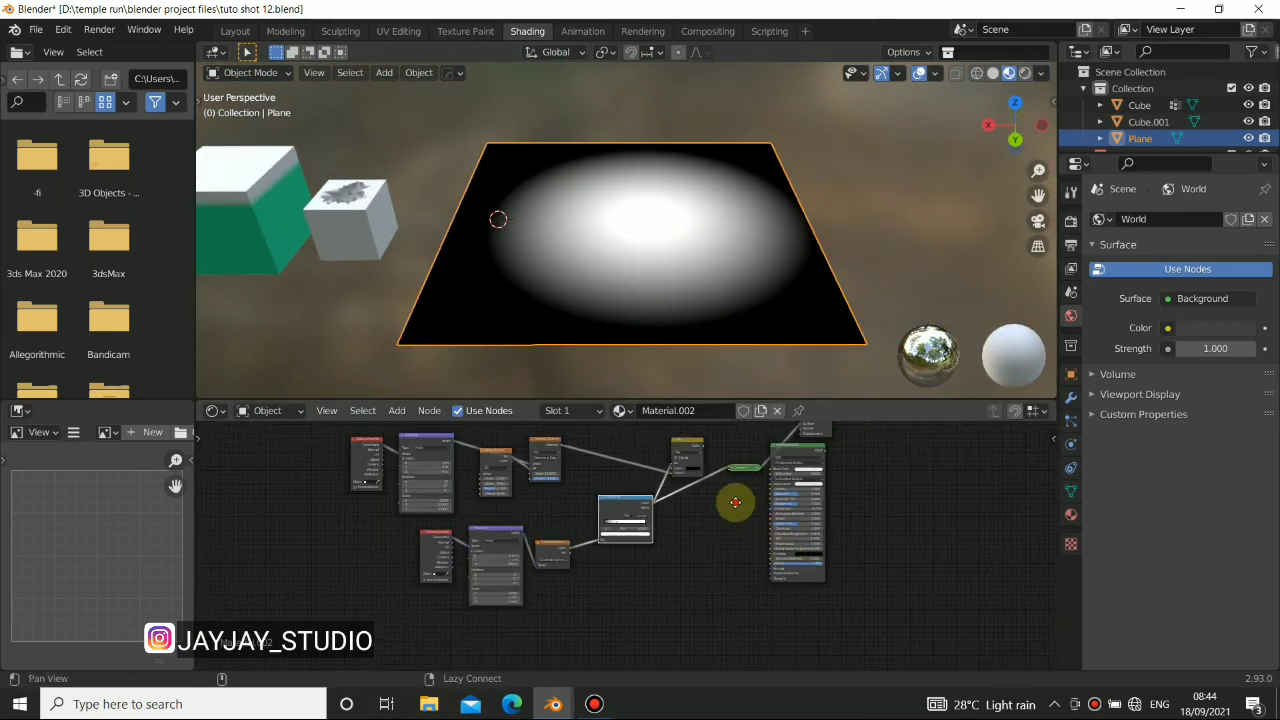
middle_drag(735, 502, 683, 599)
drag(765, 513, 907, 531)
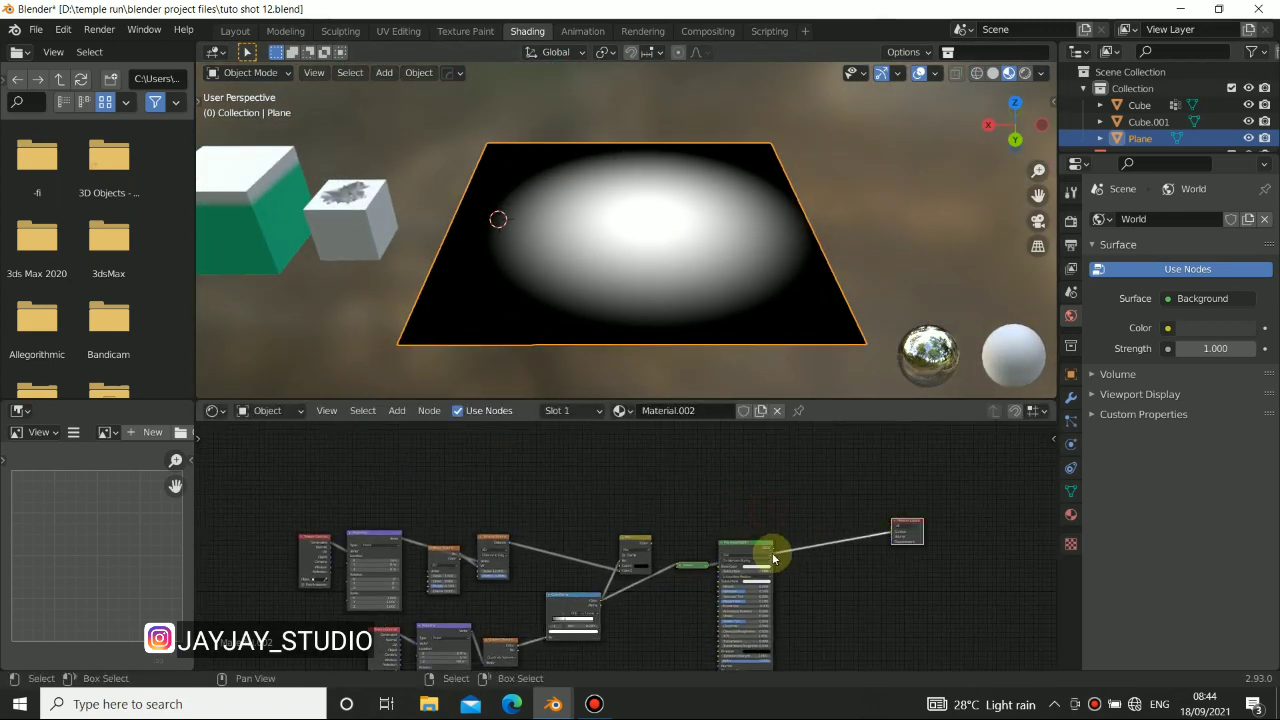
drag(761, 547, 775, 570)
middle_drag(743, 543, 713, 525)
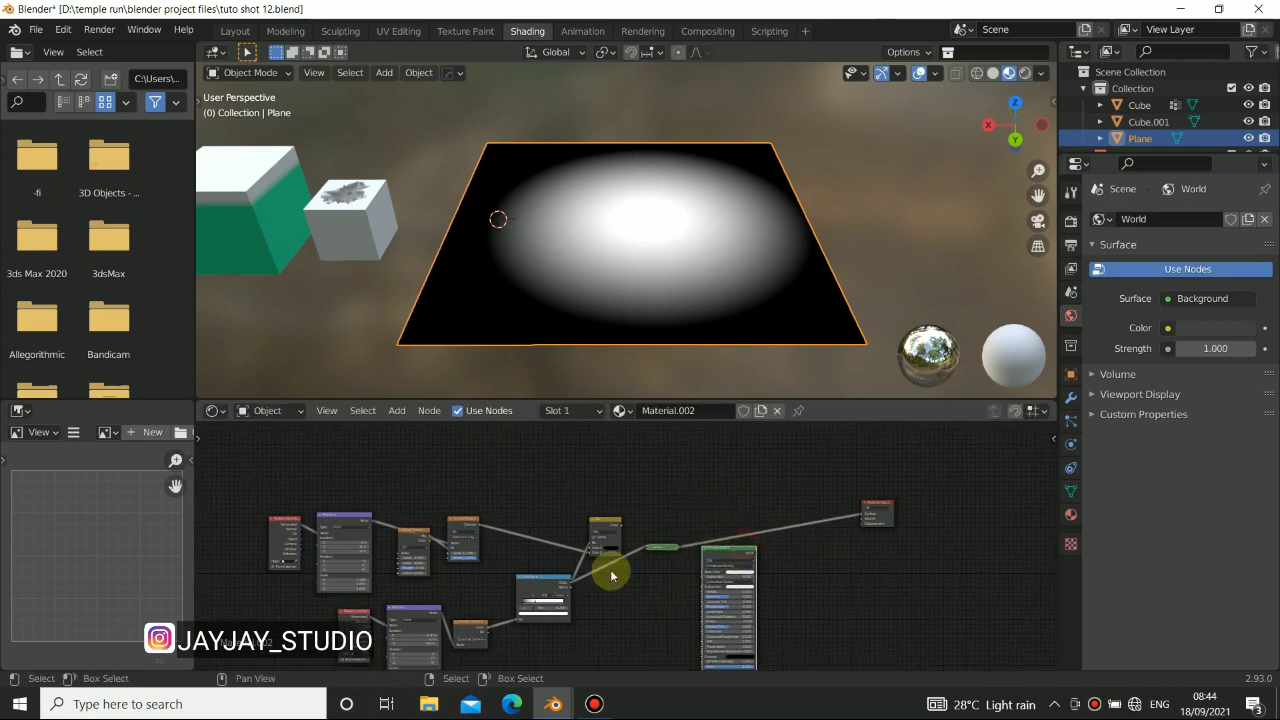
middle_drag(541, 591, 620, 570)
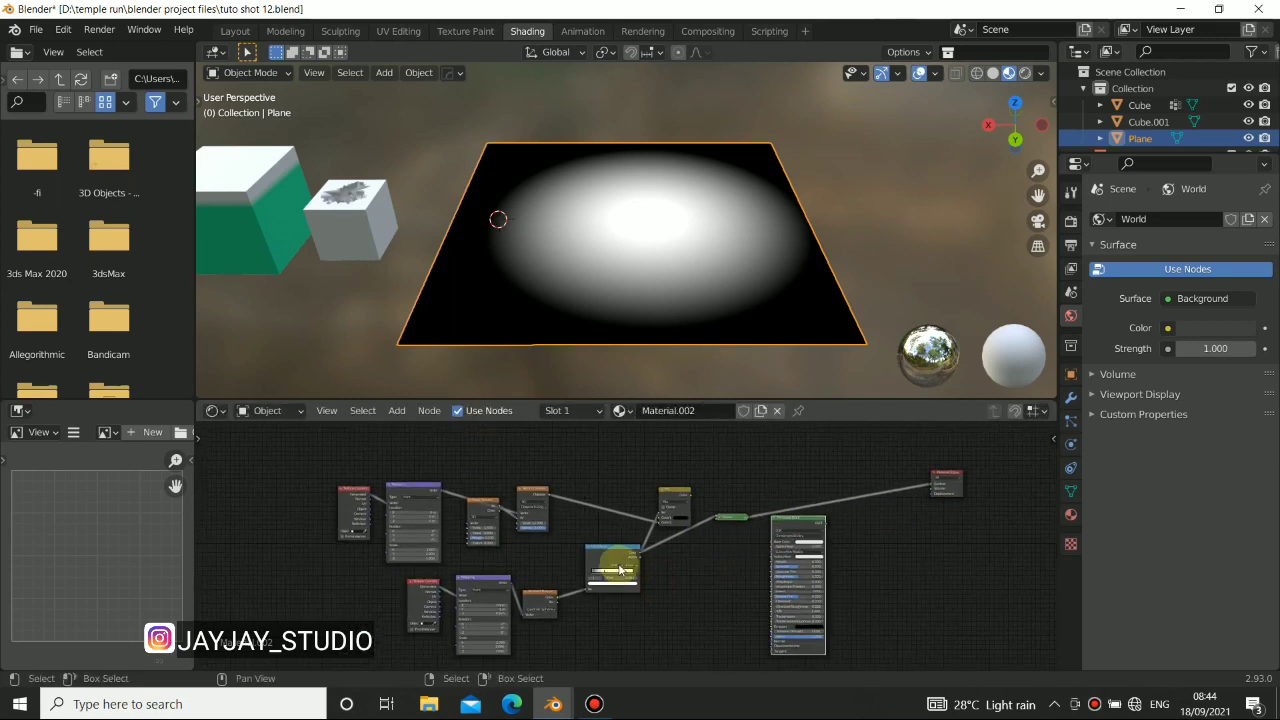